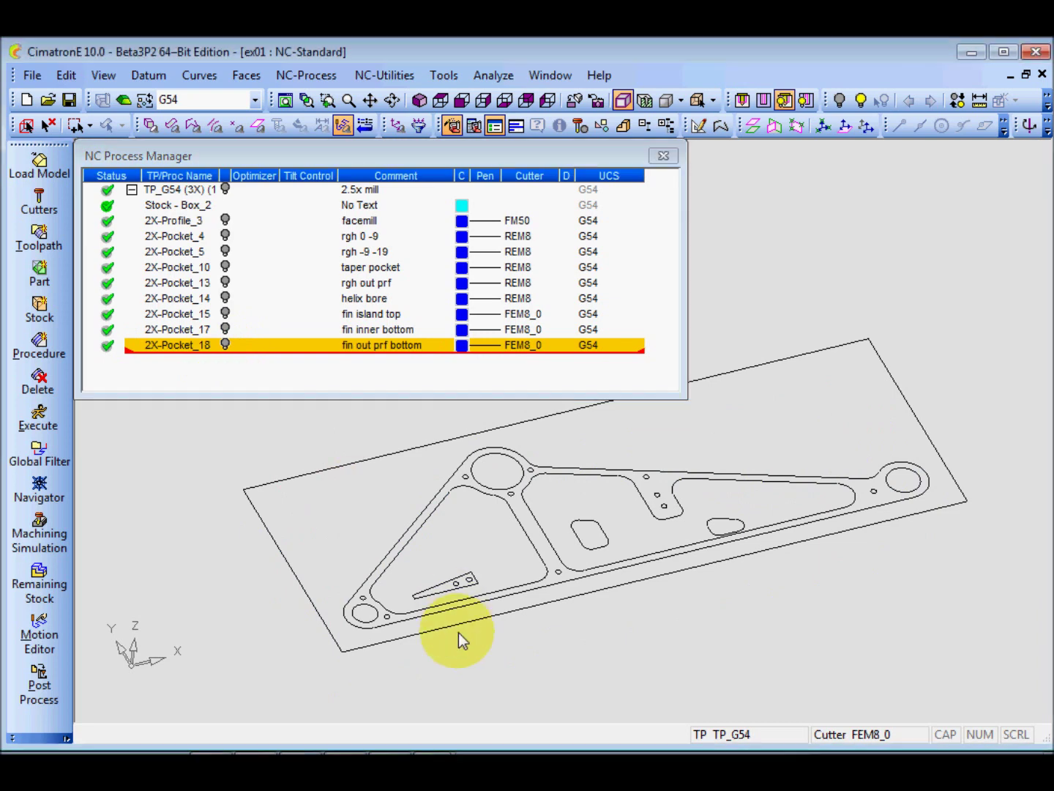
- Display the remaining stock after the "fin out prf bottom" procedure and reduce its transparency to the minimum
right_click(174, 345)
click(290, 530)
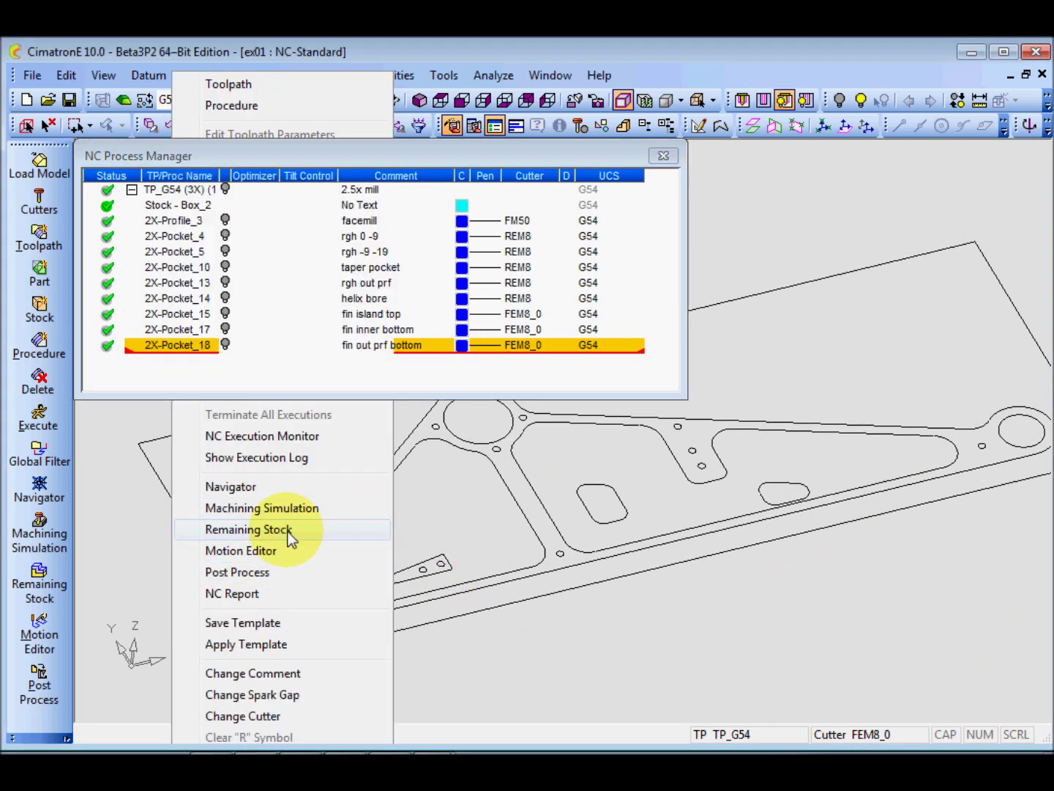
click(162, 261)
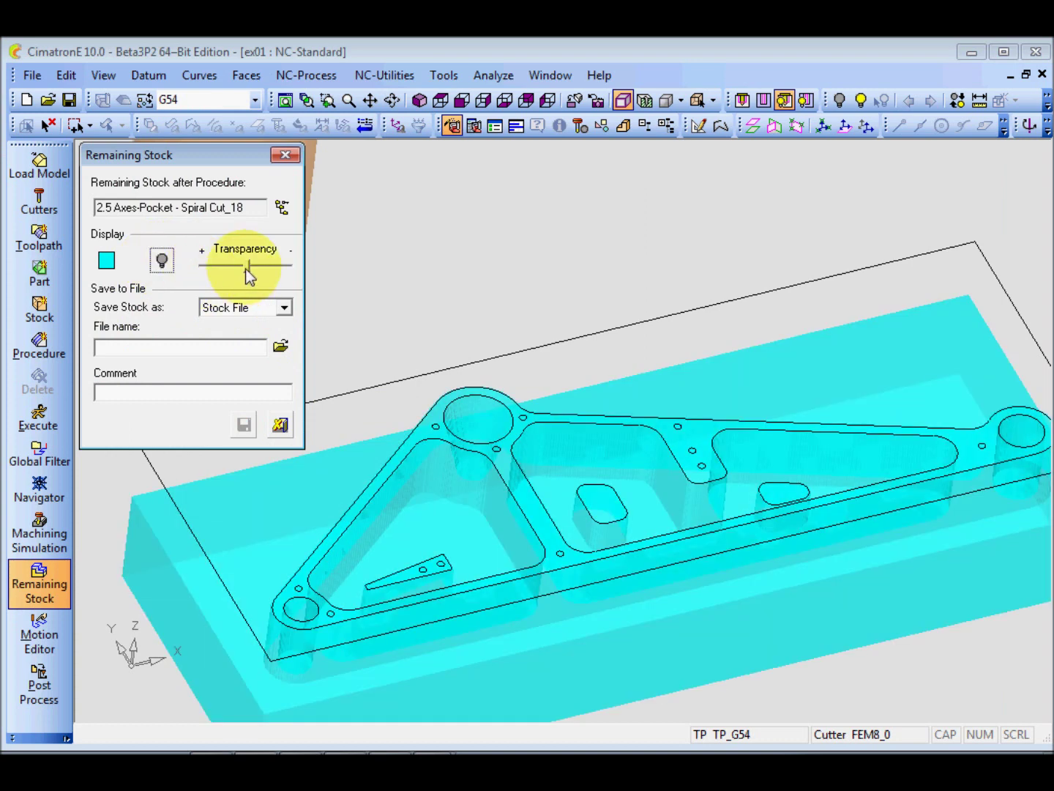
drag(249, 275, 294, 275)
- Examine the remaining stock on the tapered island, pocket walls and outer profile, and close the stock display
scroll(603, 490, up, 3)
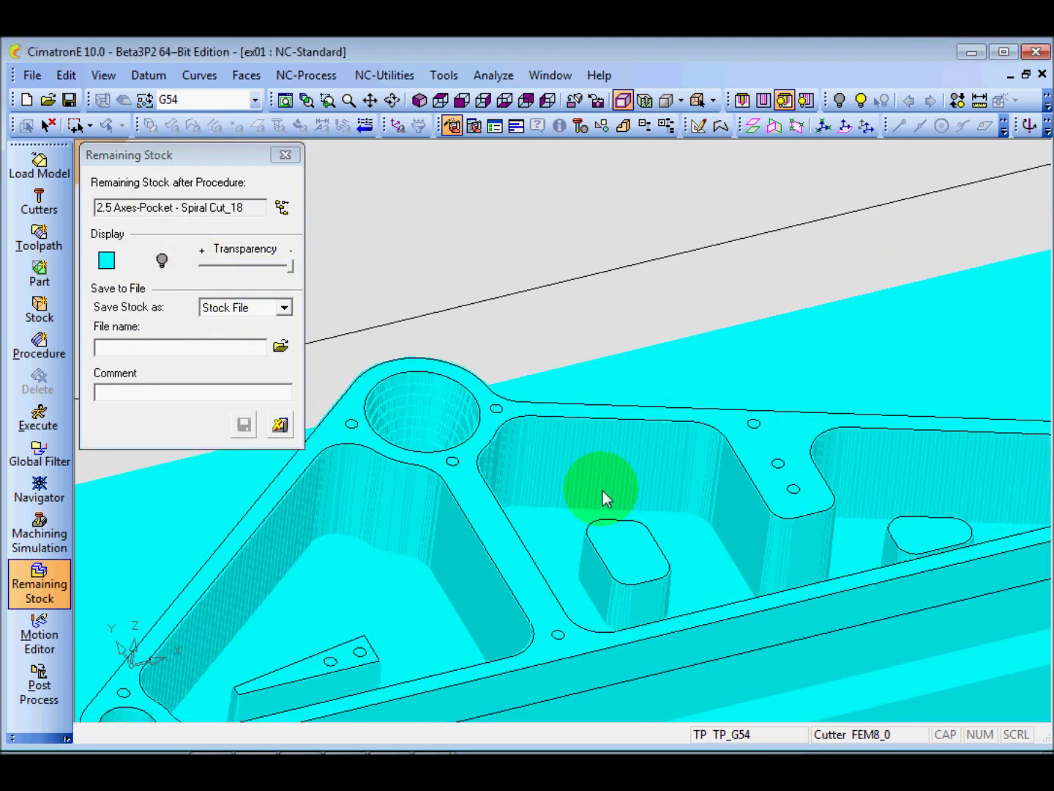
scroll(603, 491, up, 10)
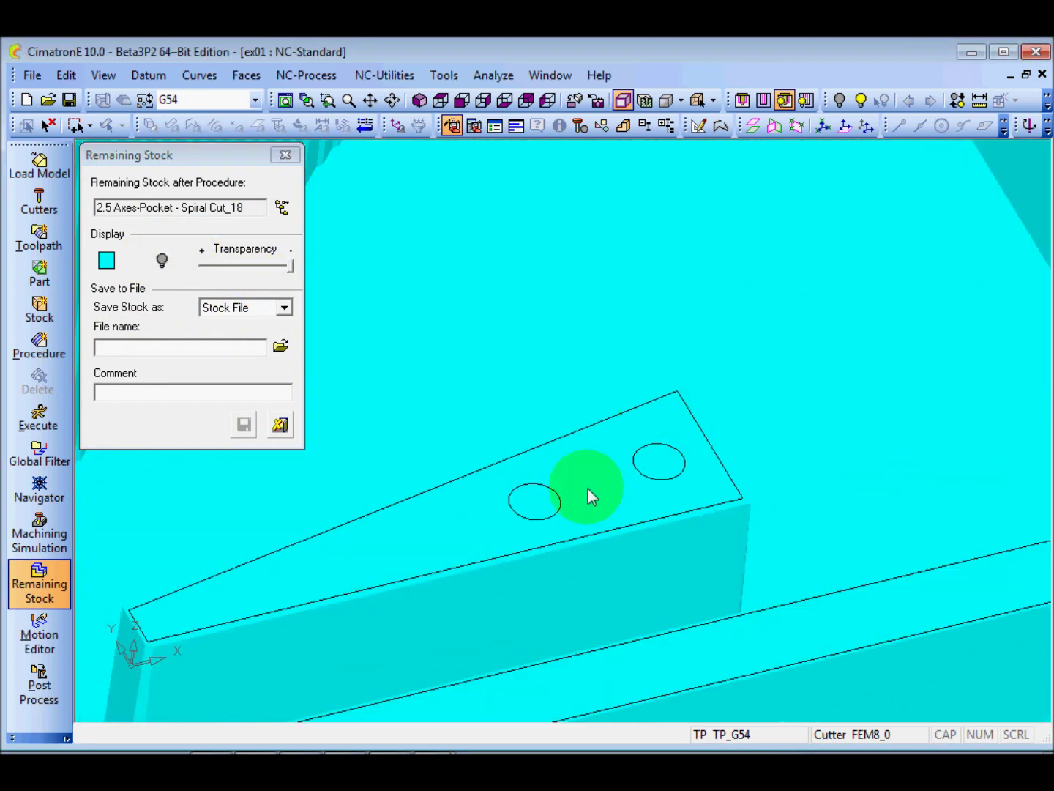
middle_drag(589, 489, 619, 485)
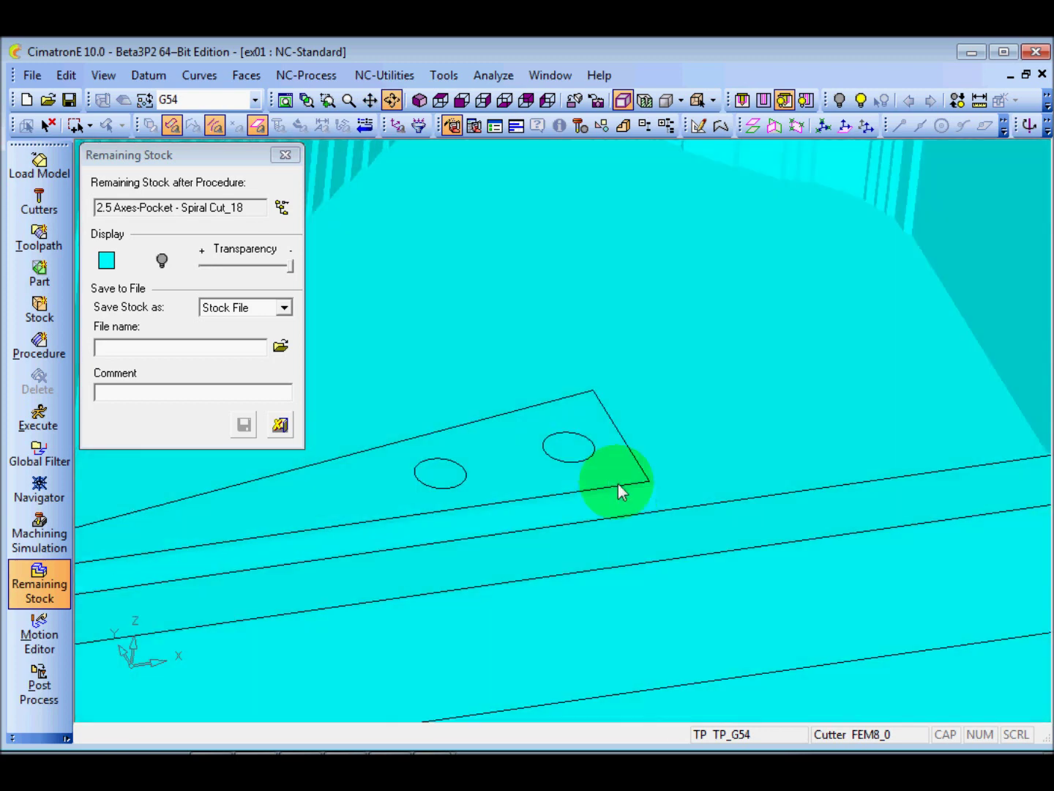
scroll(627, 431, down, 10)
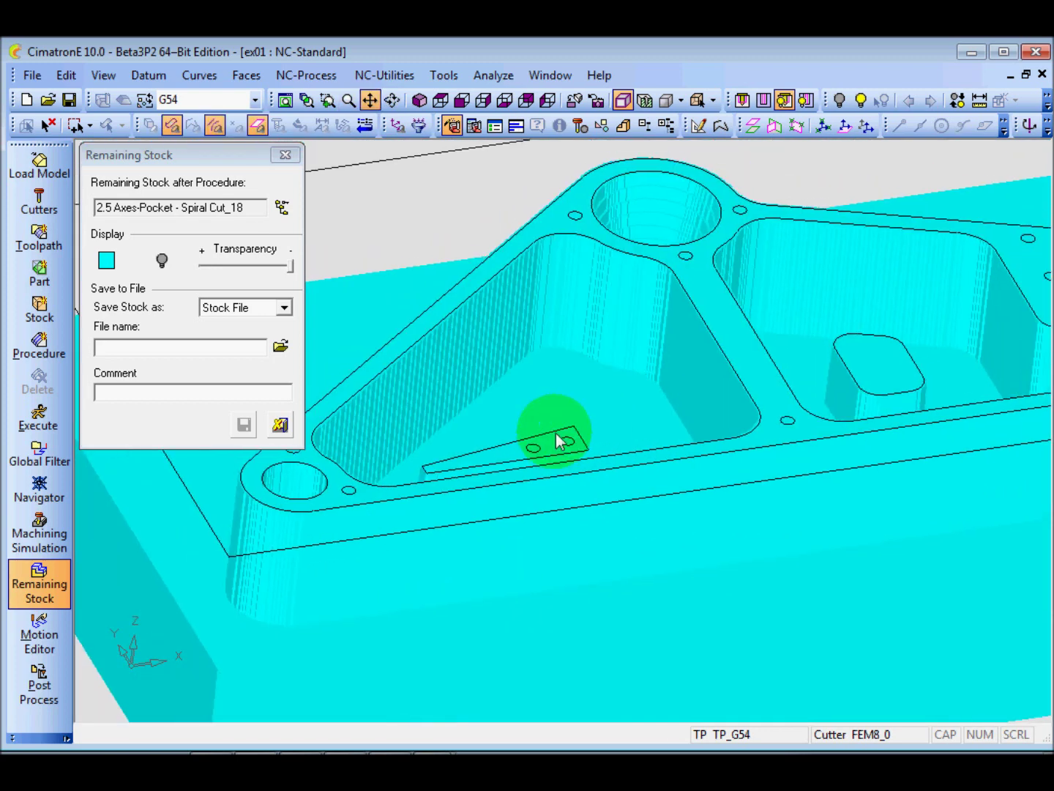
scroll(561, 438, down, 3)
middle_drag(648, 406, 593, 491)
scroll(616, 456, up, 3)
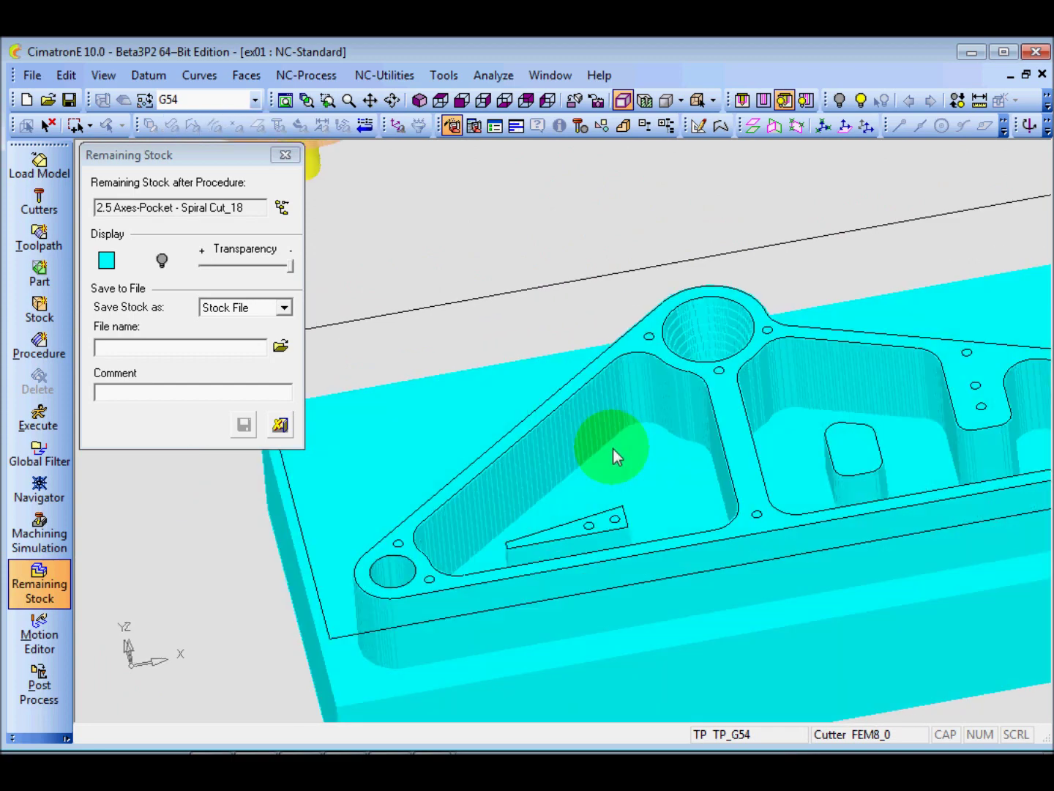
scroll(588, 307, up, 3)
scroll(645, 269, up, 2)
middle_drag(645, 268, 647, 384)
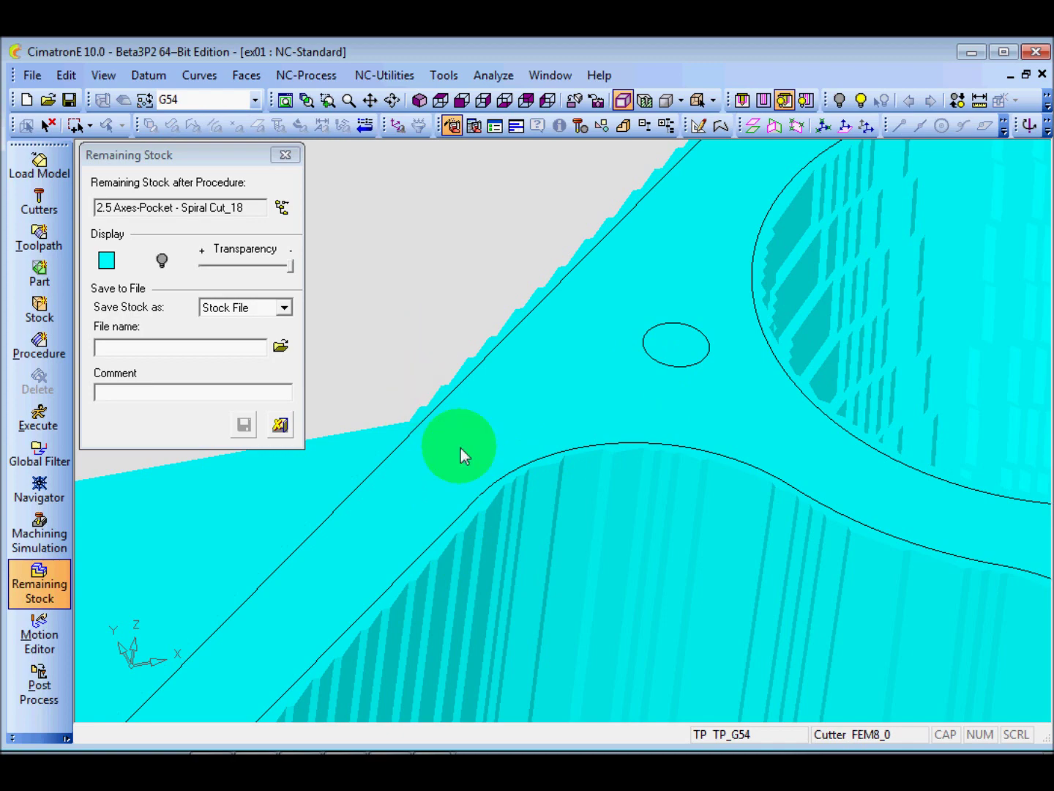
scroll(439, 415, down, 3)
middle_drag(653, 570, 511, 498)
click(281, 426)
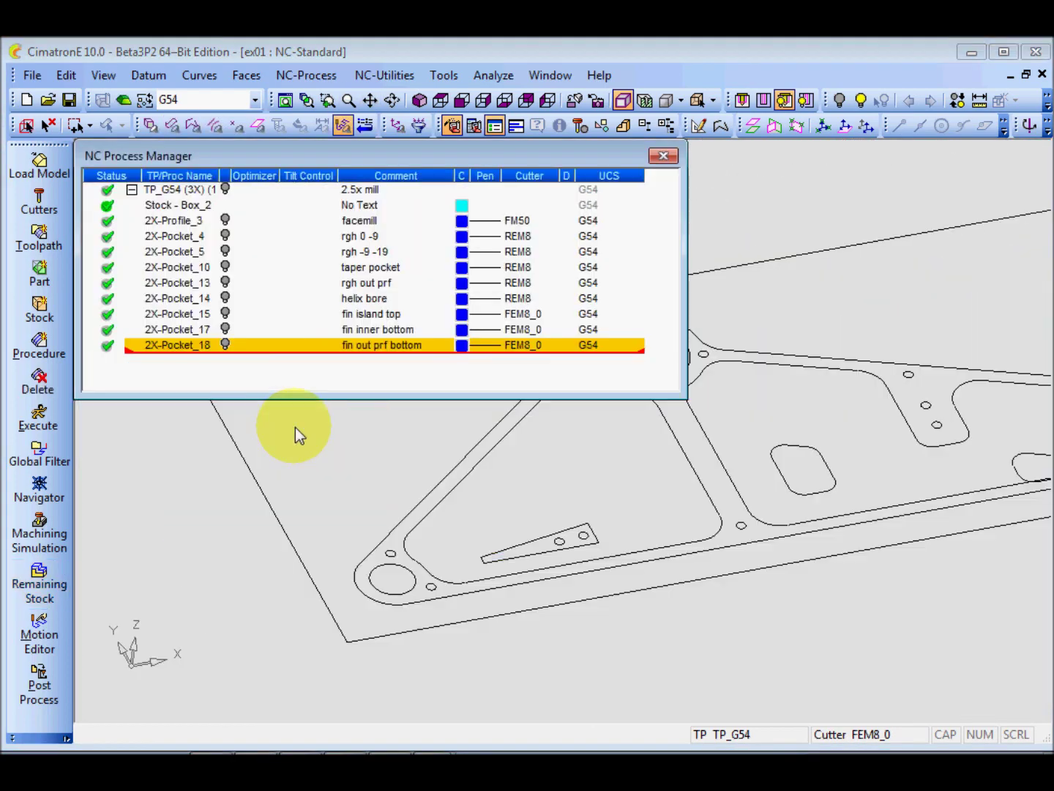
click(297, 431)
- Copy the "fin inner bottom" pocket procedure and paste it after "fin out prf bottom"
middle_drag(626, 449, 467, 542)
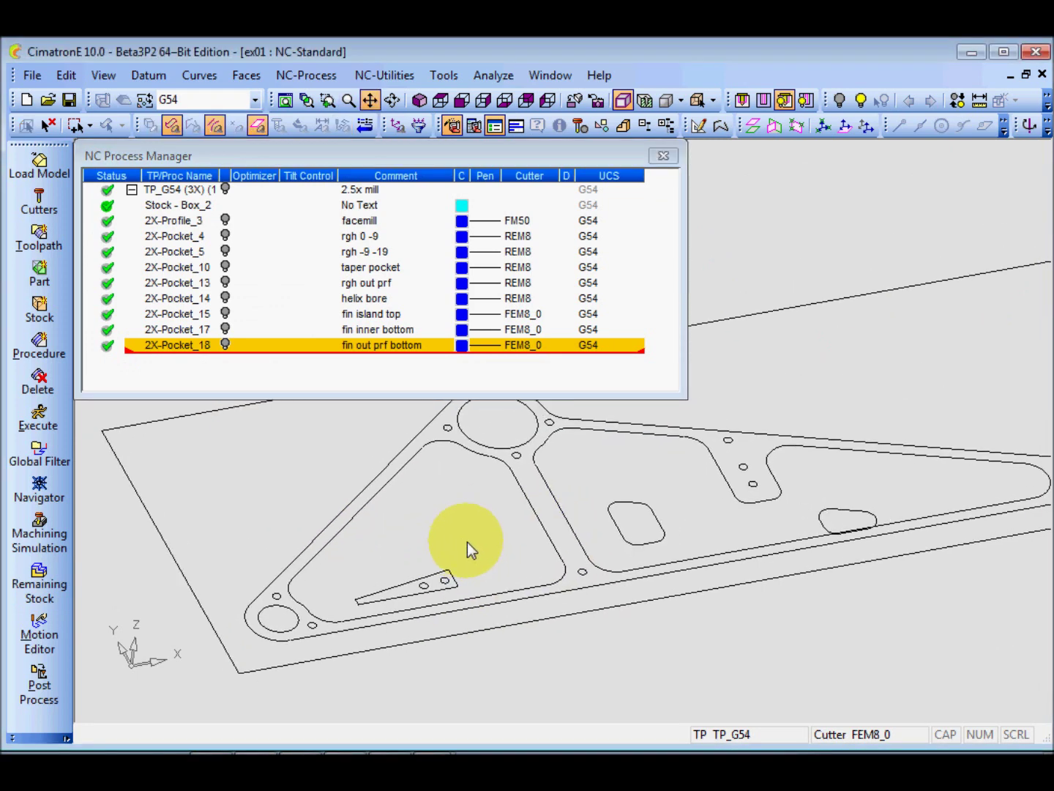
click(194, 330)
right_click(193, 331)
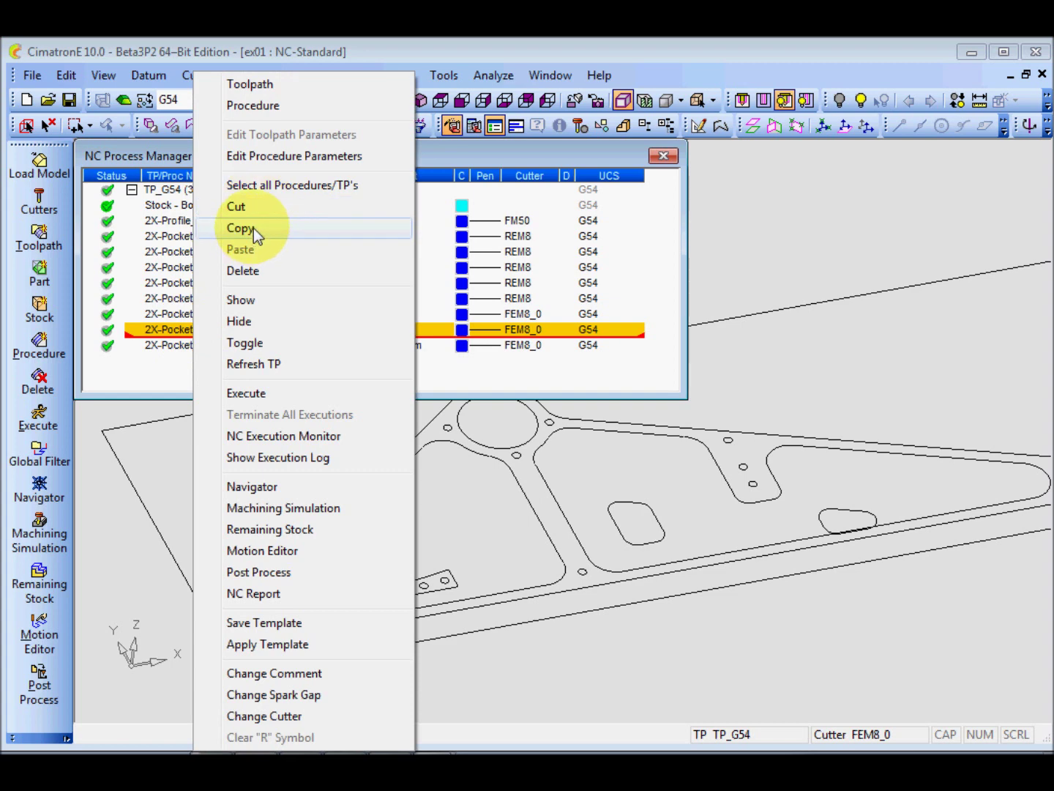
click(253, 228)
click(182, 346)
right_click(181, 346)
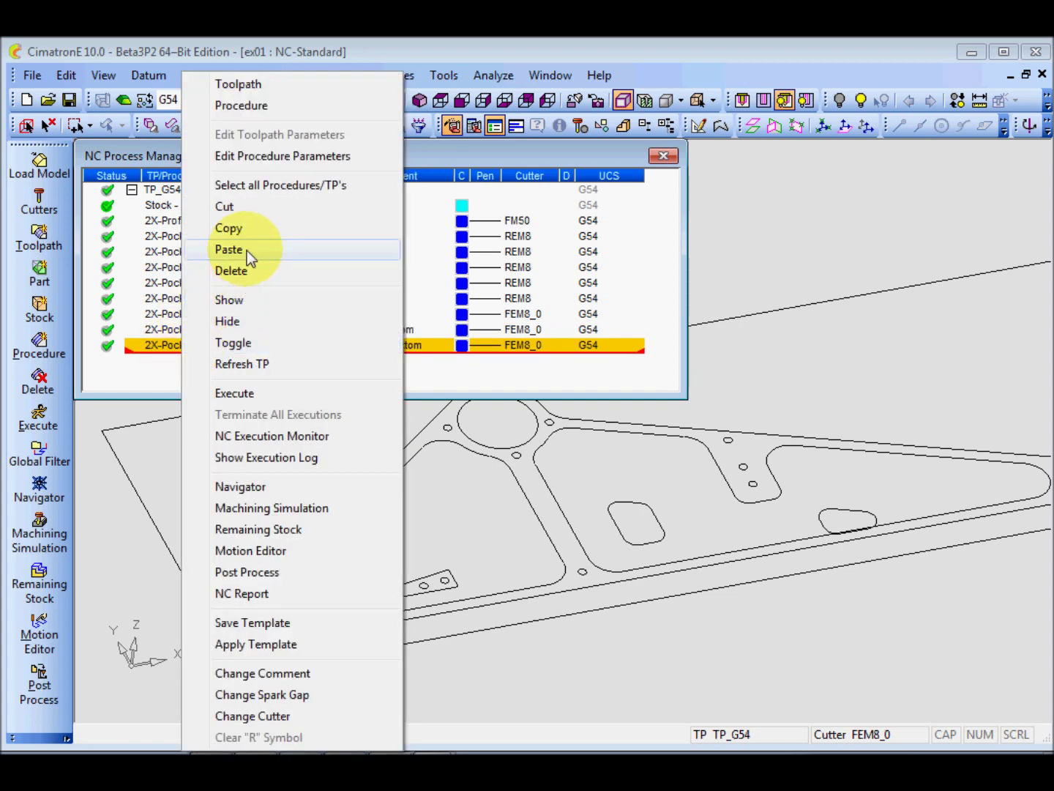
click(248, 251)
- Change the pasted procedure's comment to "fin inner wall"
double_click(360, 364)
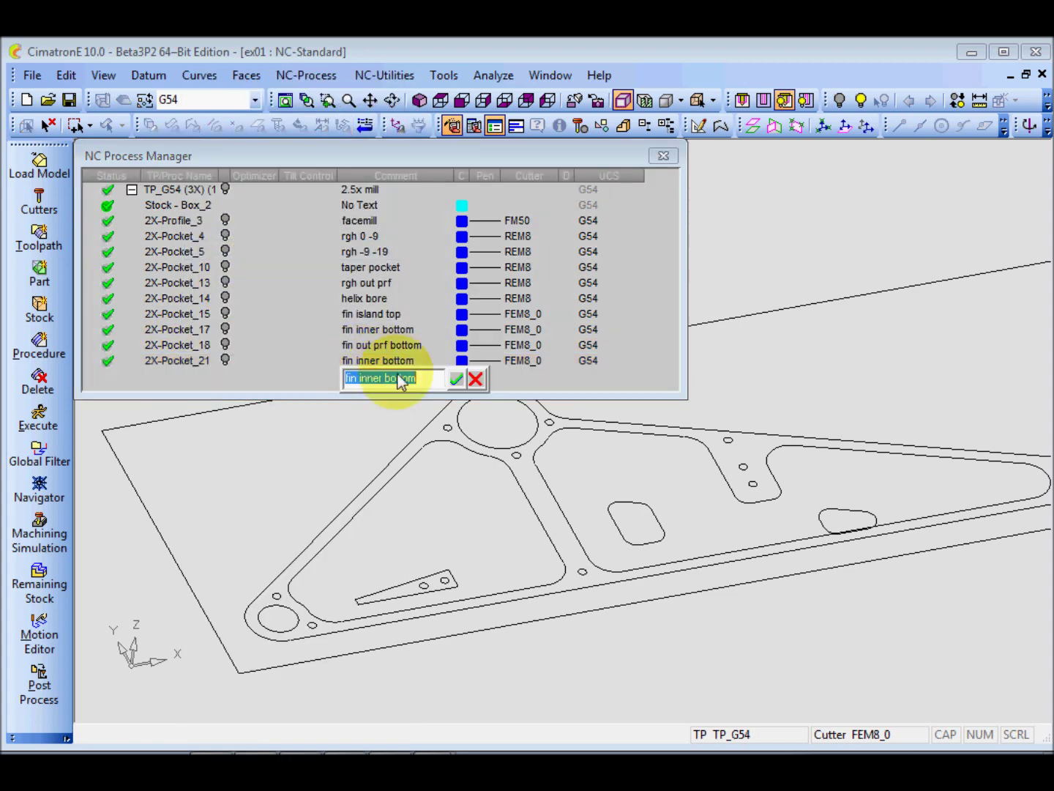
click(423, 379)
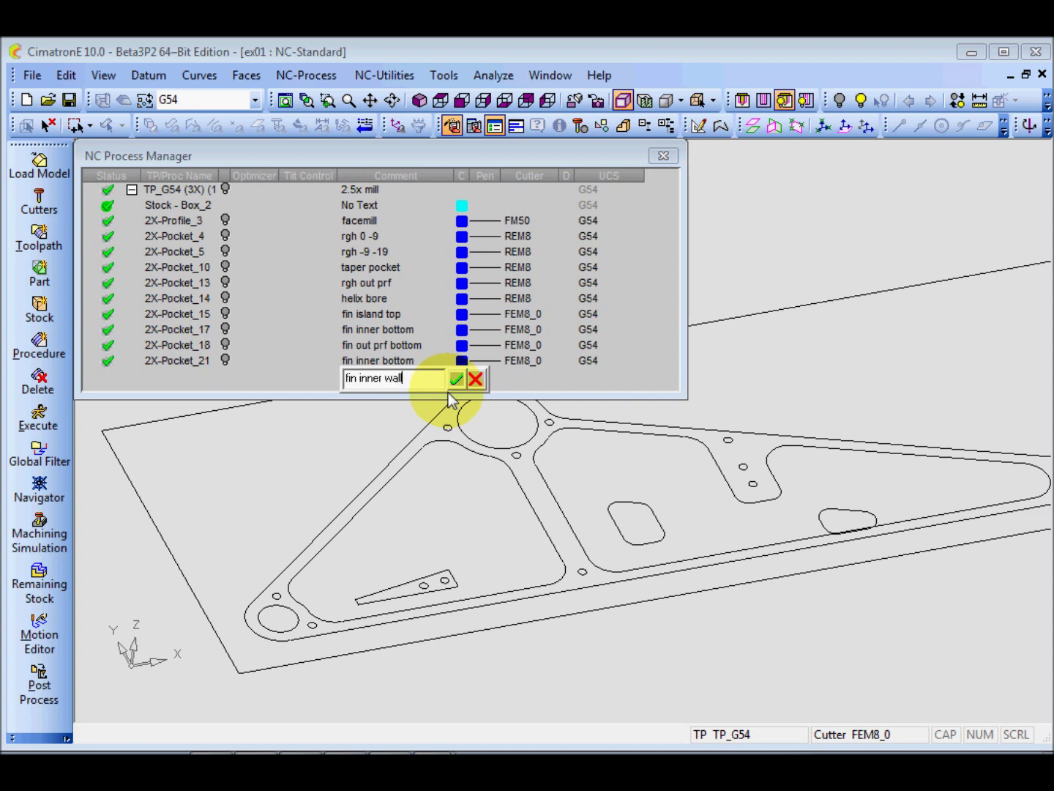
click(449, 393)
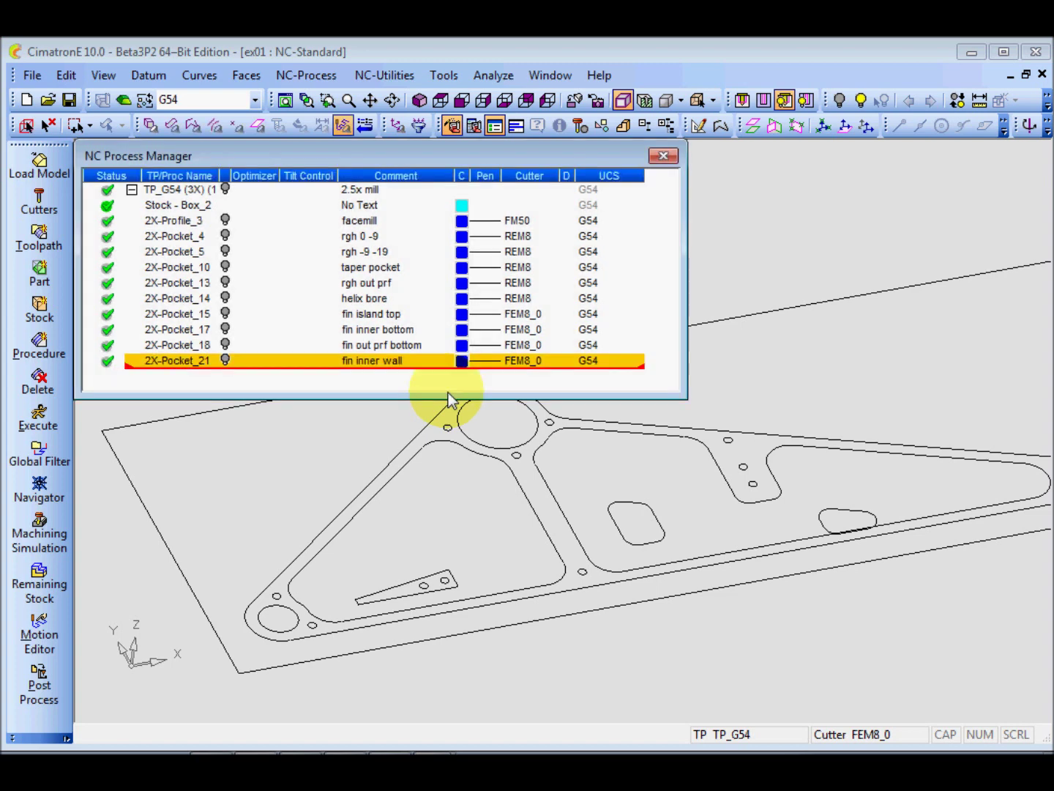
- Show the "fin inner wall" toolpath and change the procedure's strategy to Pocket - Finish Walls
click(225, 360)
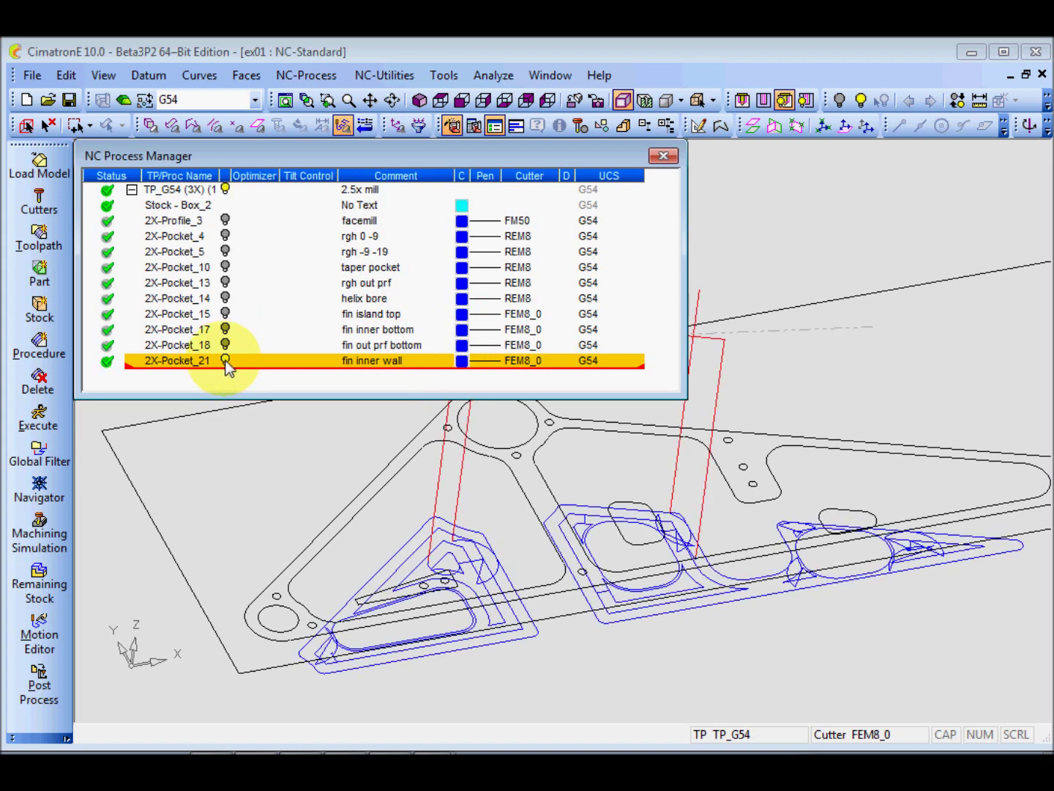
double_click(191, 364)
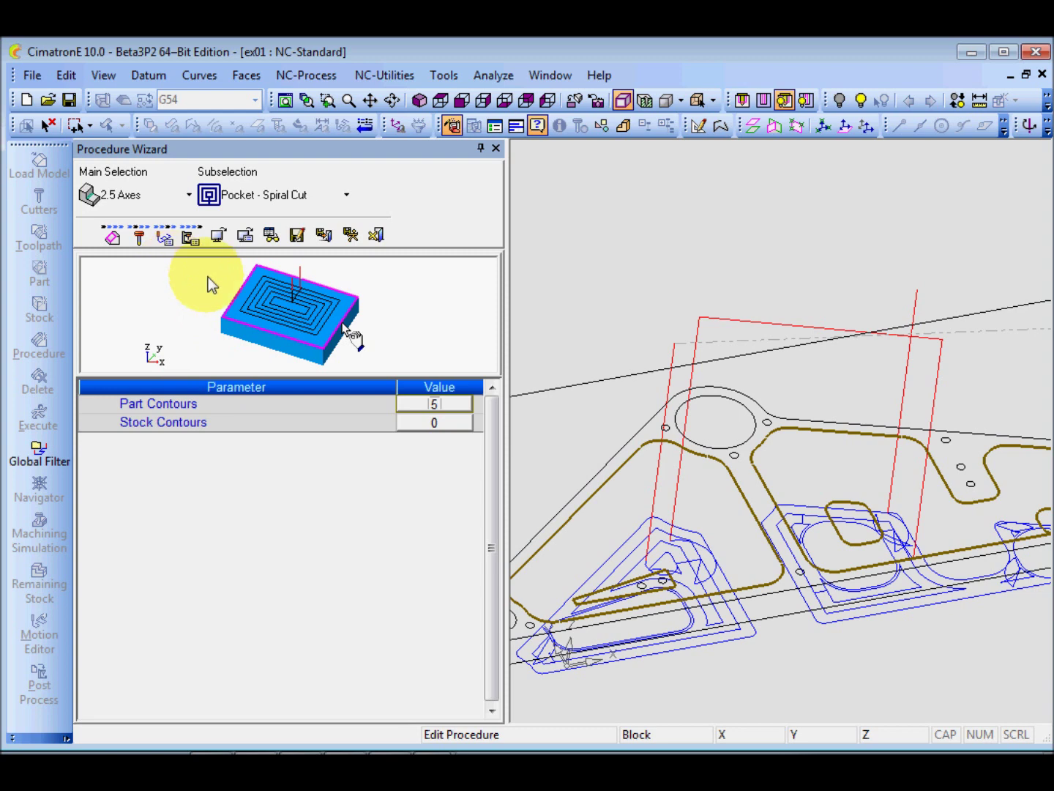
scroll(660, 337, down, 3)
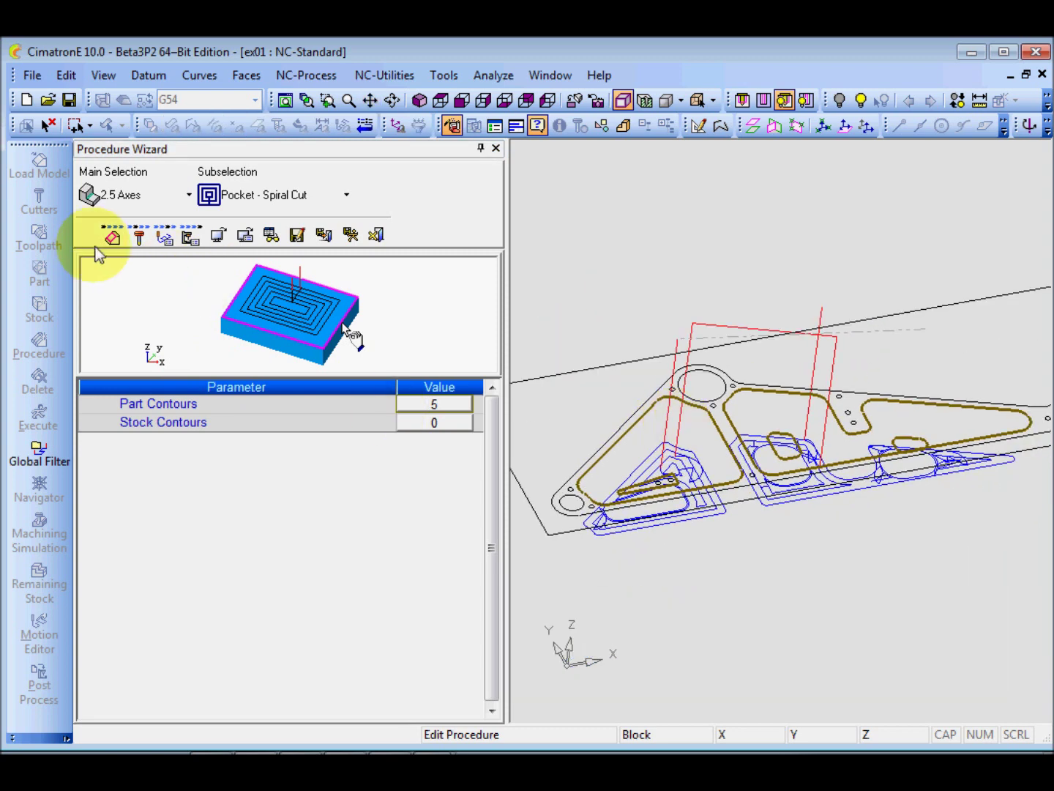
click(165, 236)
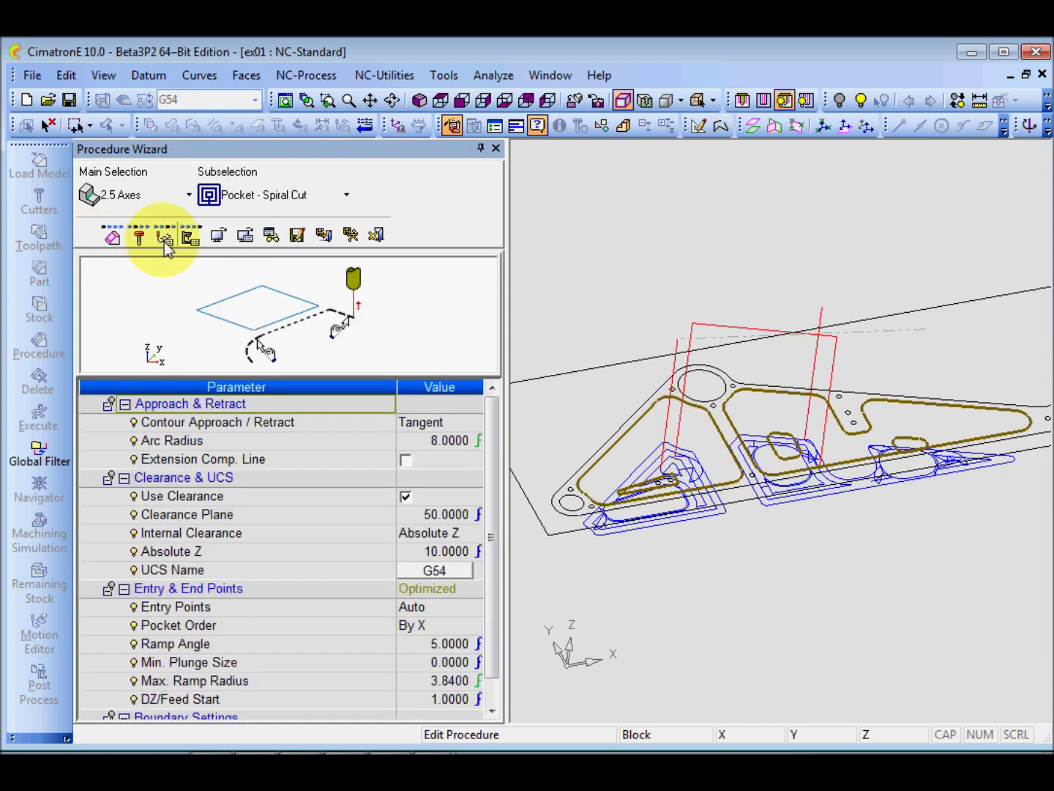
click(319, 204)
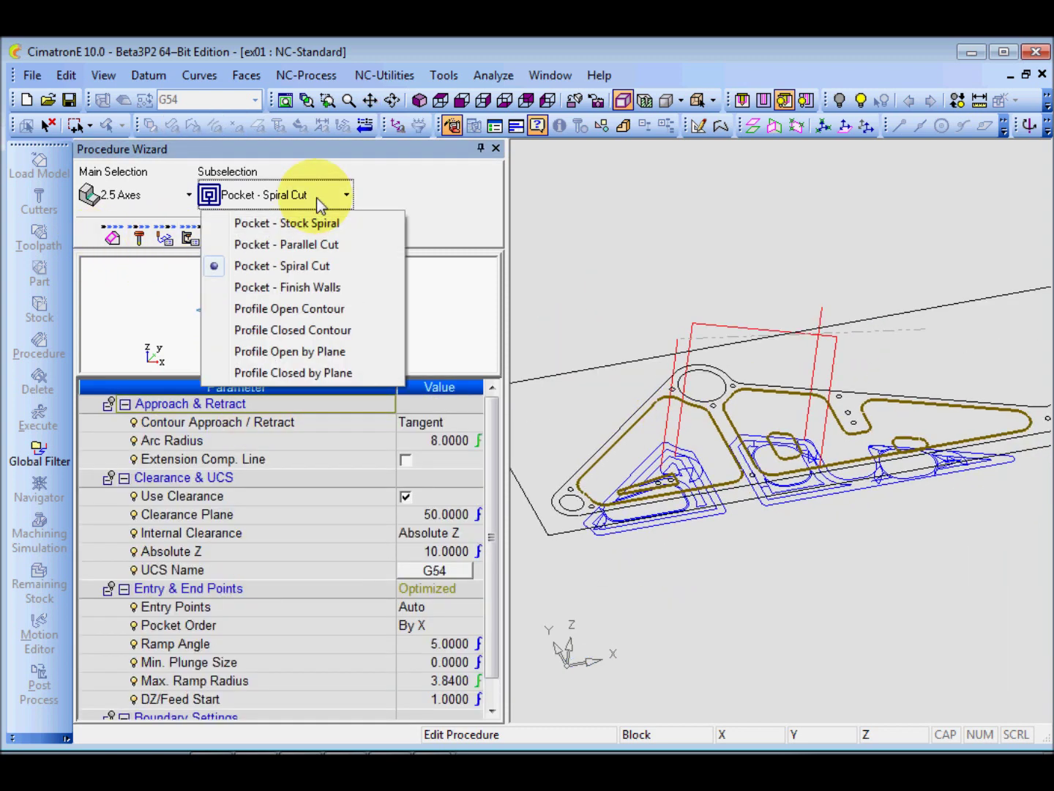
click(297, 288)
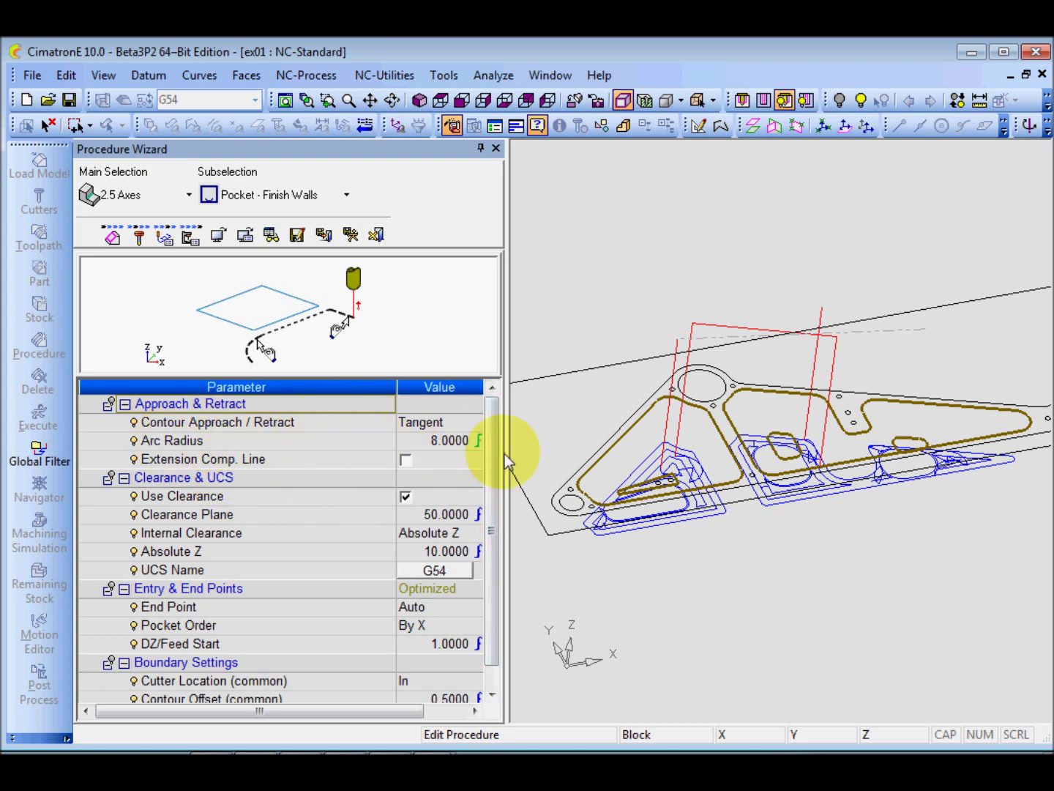
- Enable the extension compensation line for approach and retract, and set cutter compensation to Yes-Tip Location
click(169, 460)
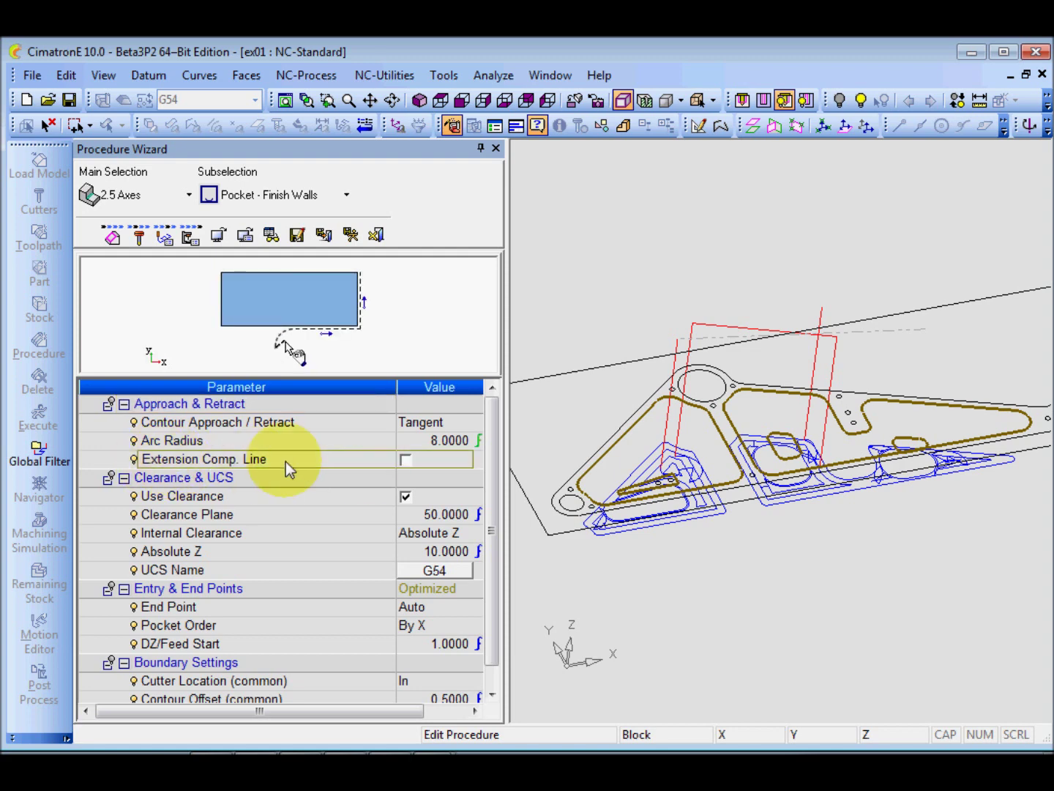
click(407, 462)
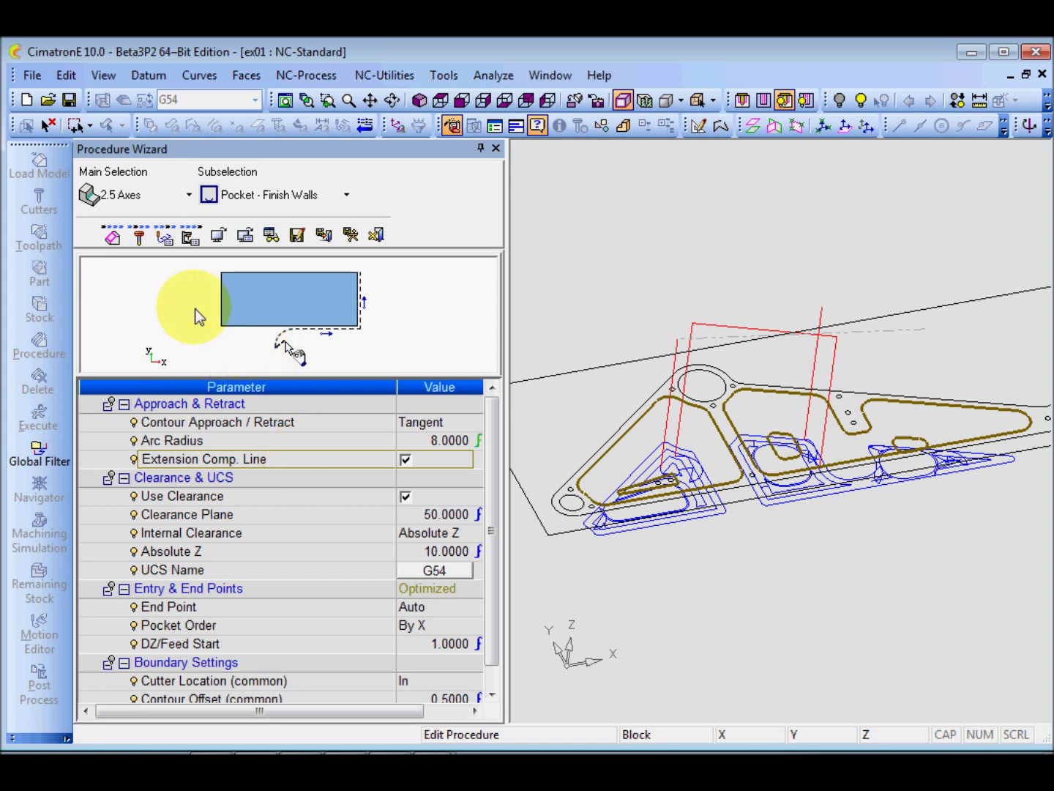
click(190, 237)
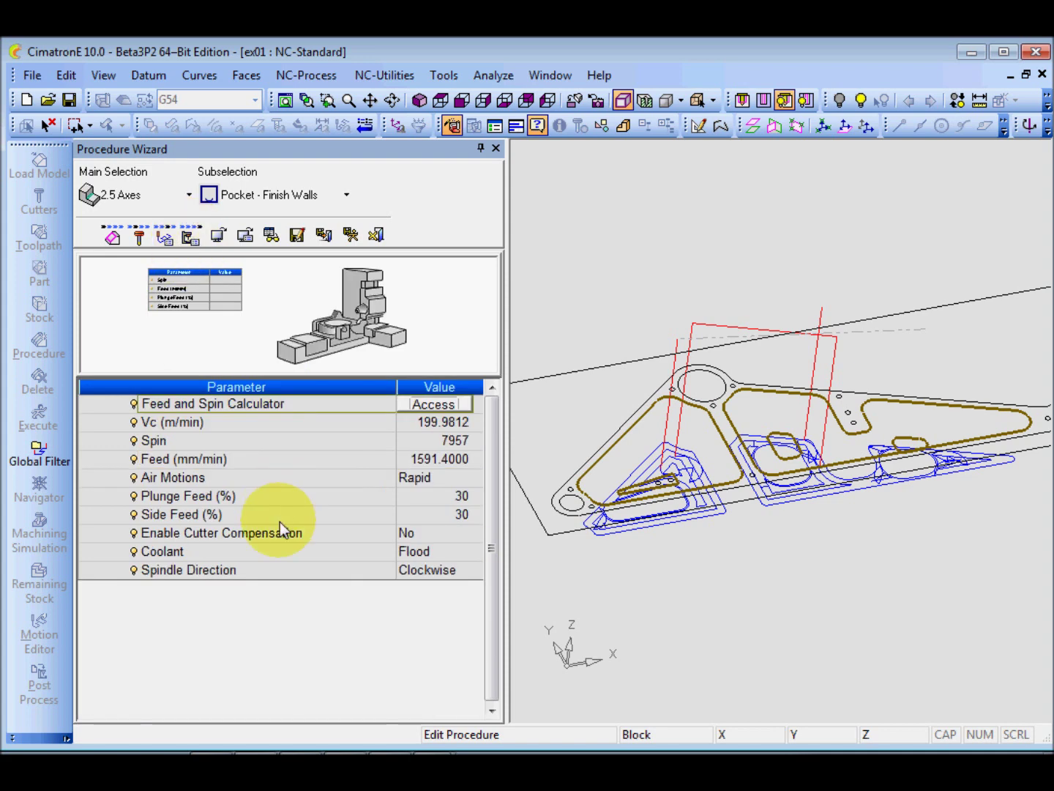
click(200, 537)
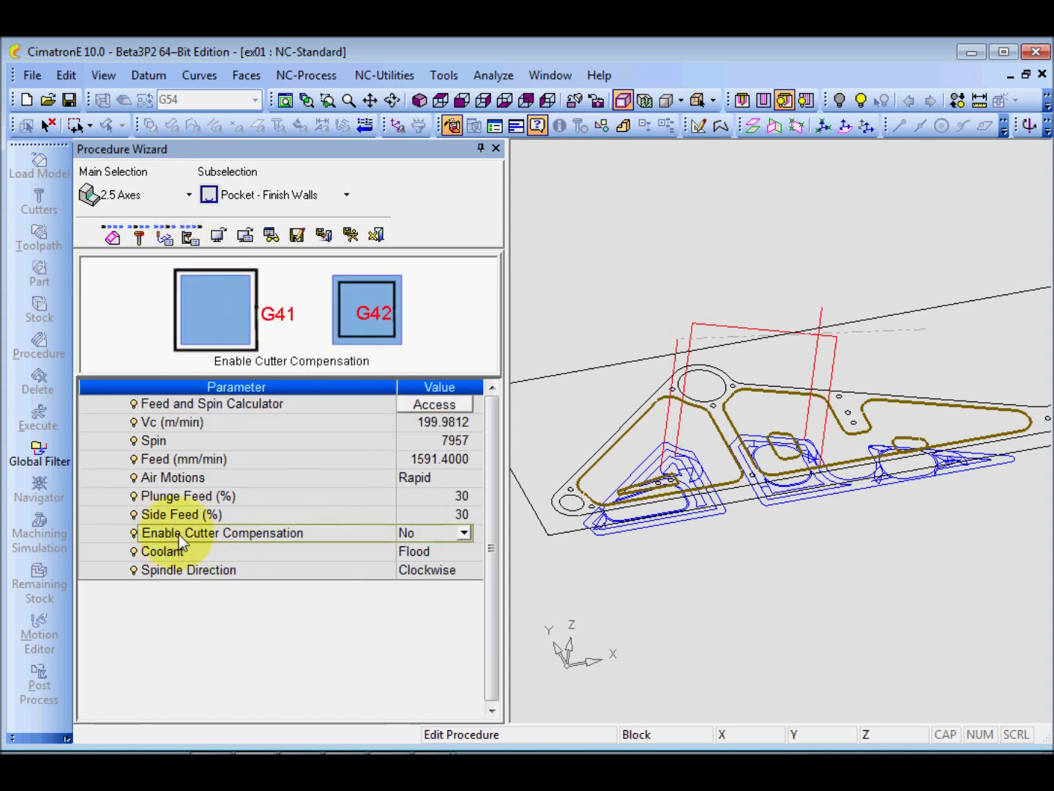
click(464, 533)
click(454, 570)
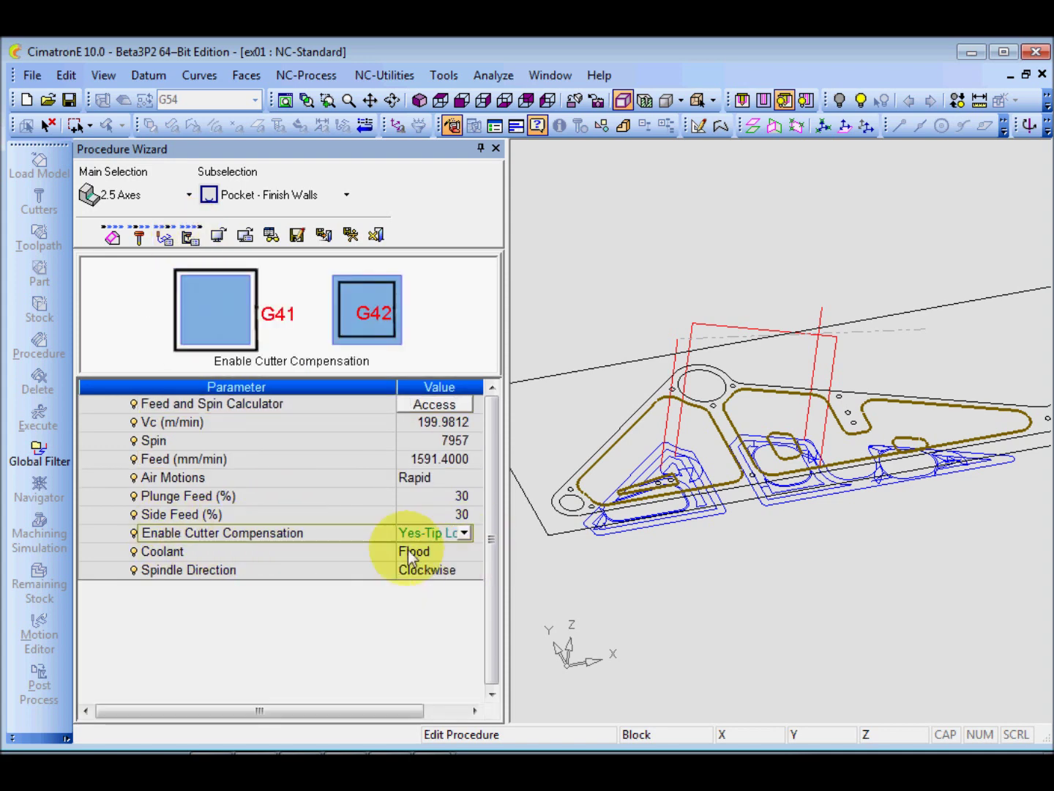
click(464, 534)
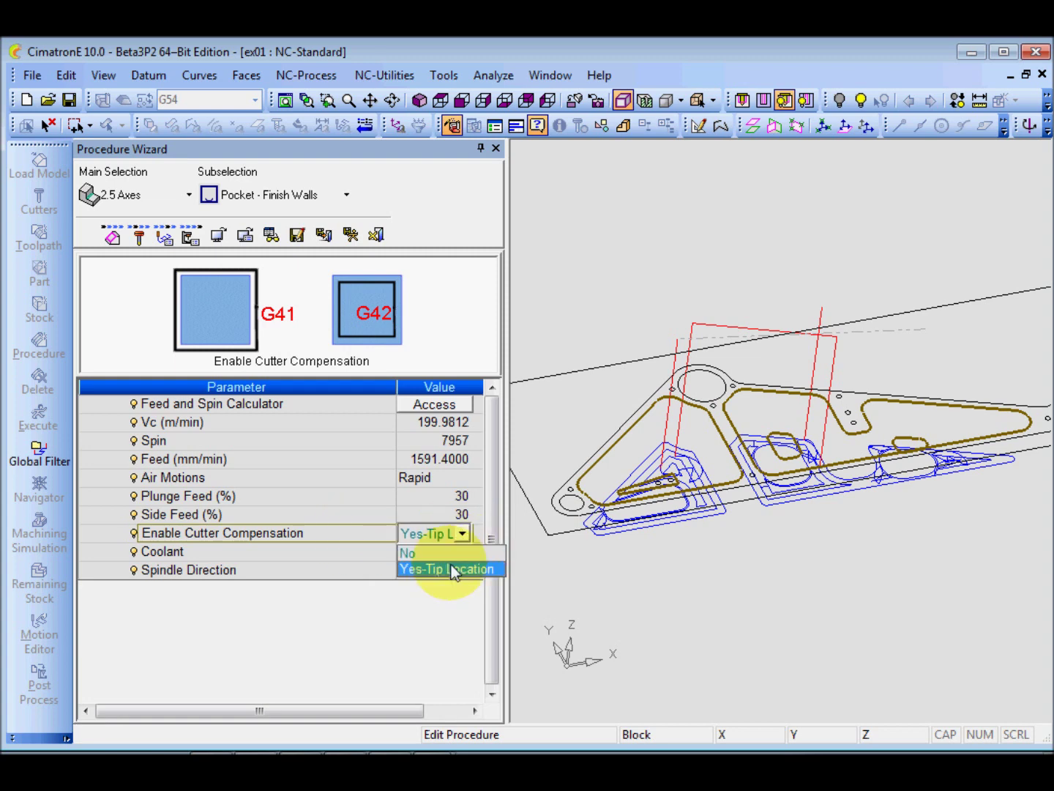
click(452, 570)
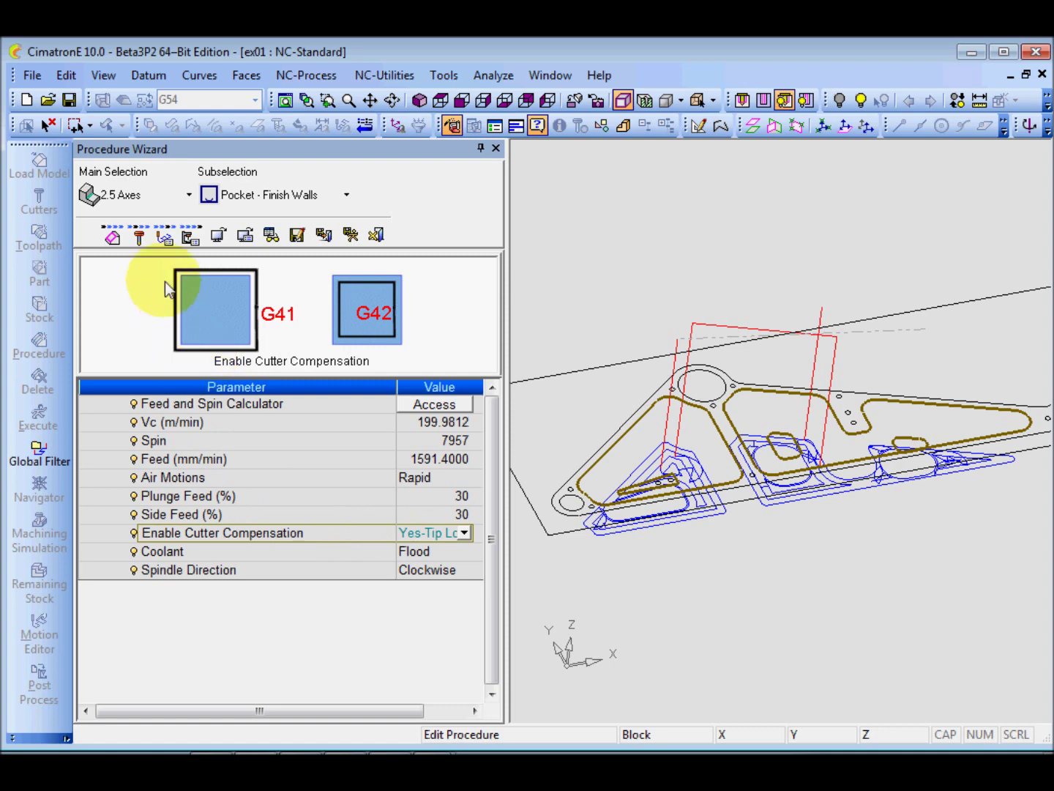
- Set the common contour offset in the boundary settings to 0
click(165, 242)
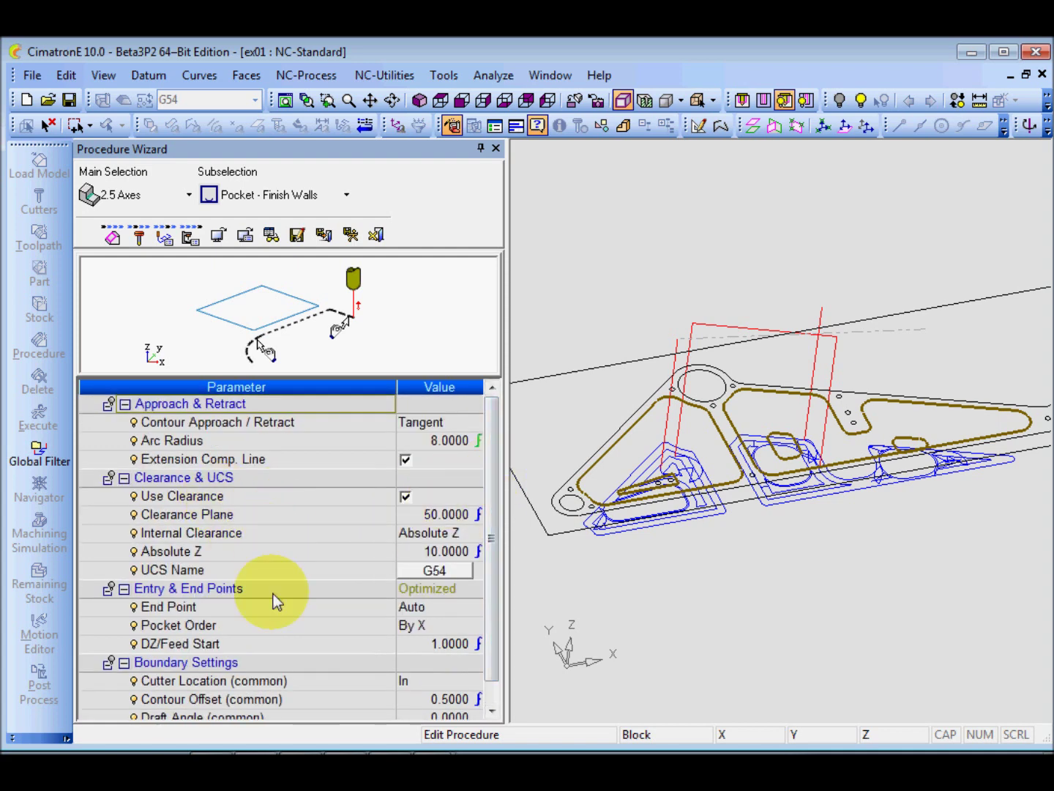
click(490, 712)
click(492, 712)
click(490, 712)
click(491, 713)
click(491, 712)
click(490, 712)
click(491, 712)
click(490, 711)
click(490, 712)
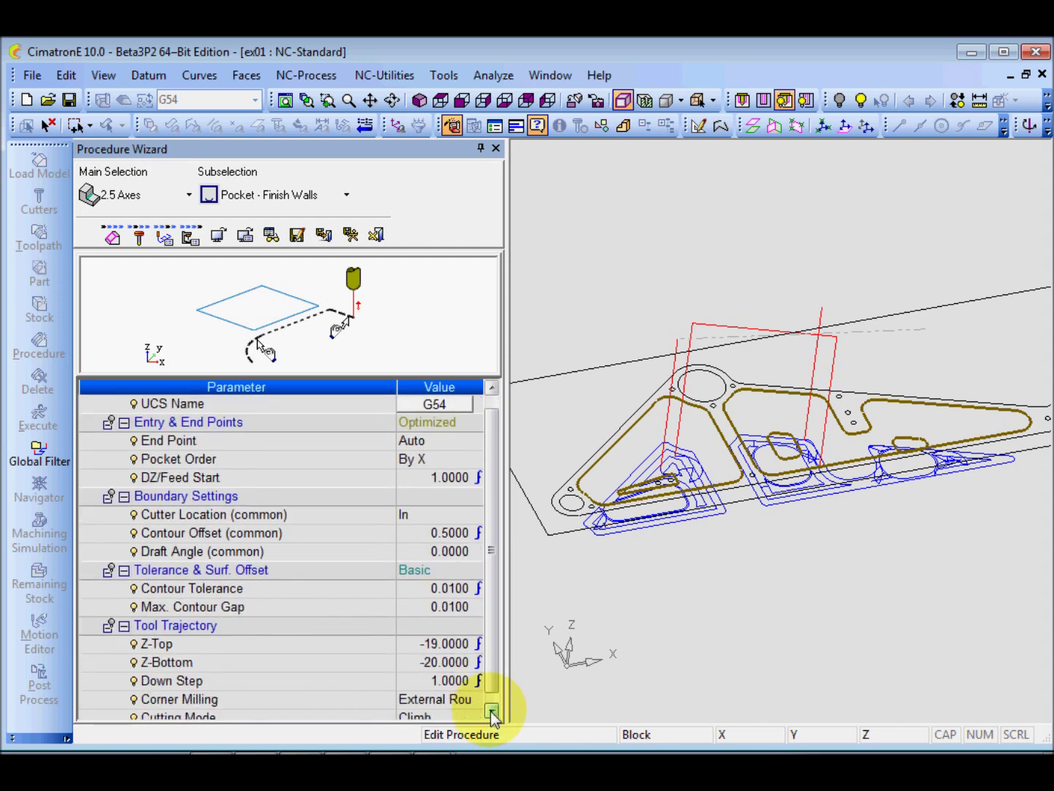
click(142, 536)
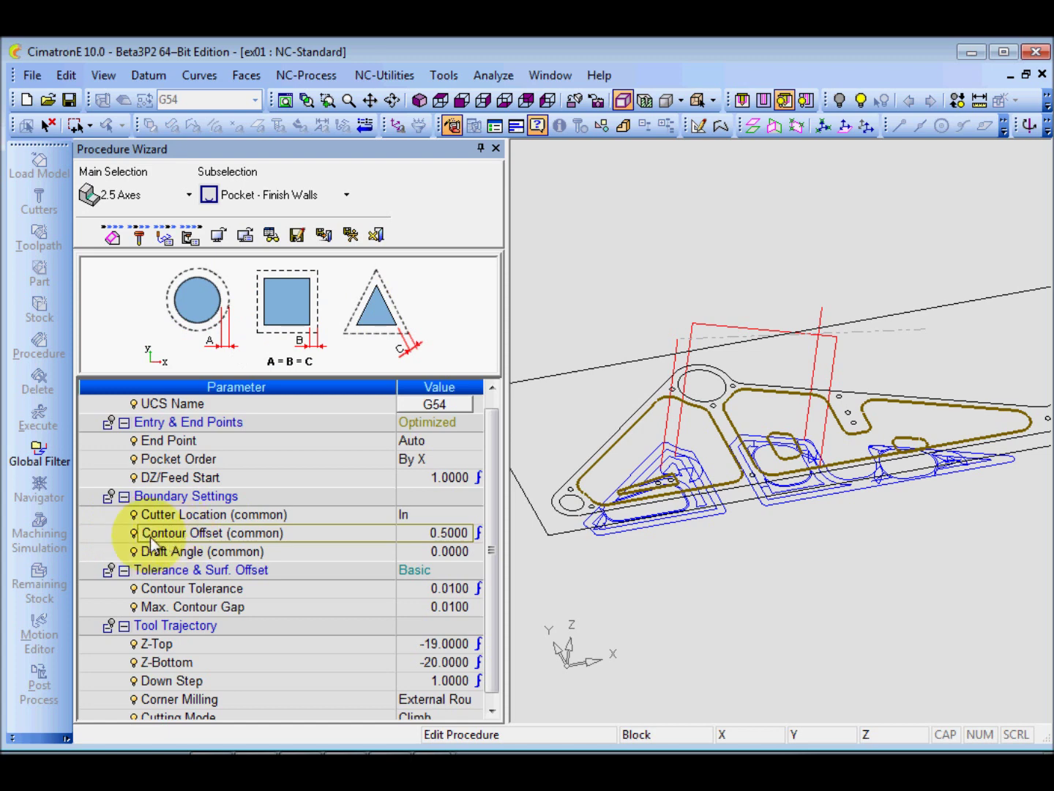
click(407, 541)
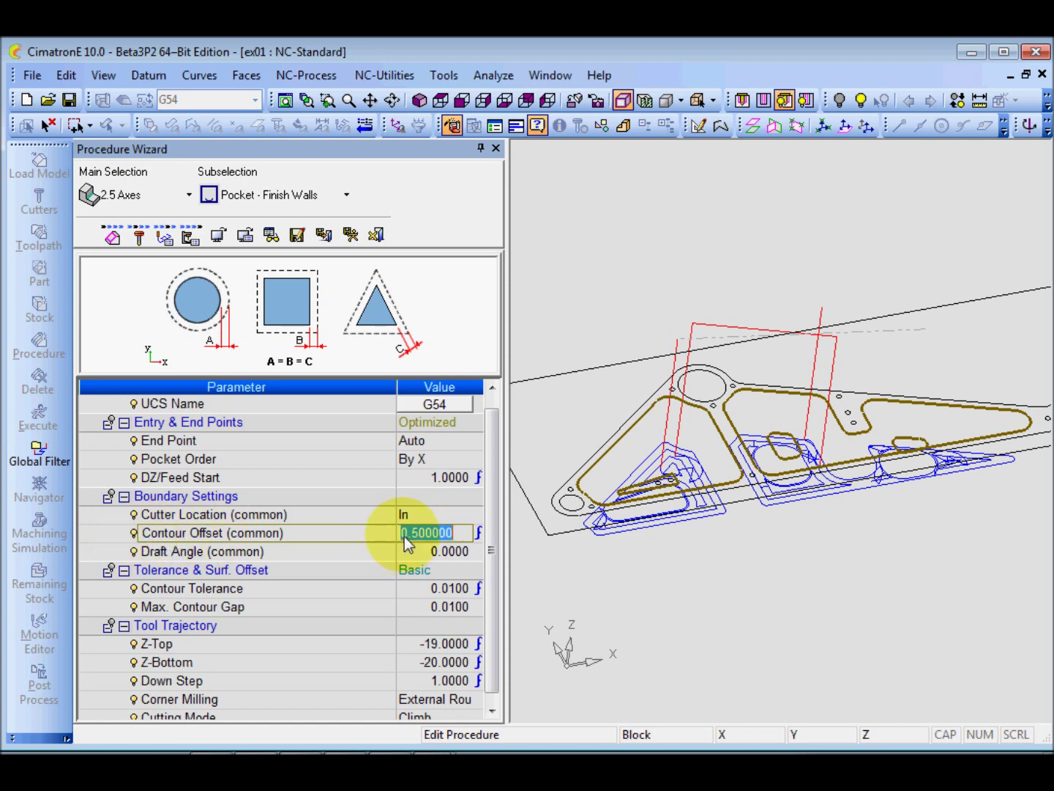
text(0)
key(Return)
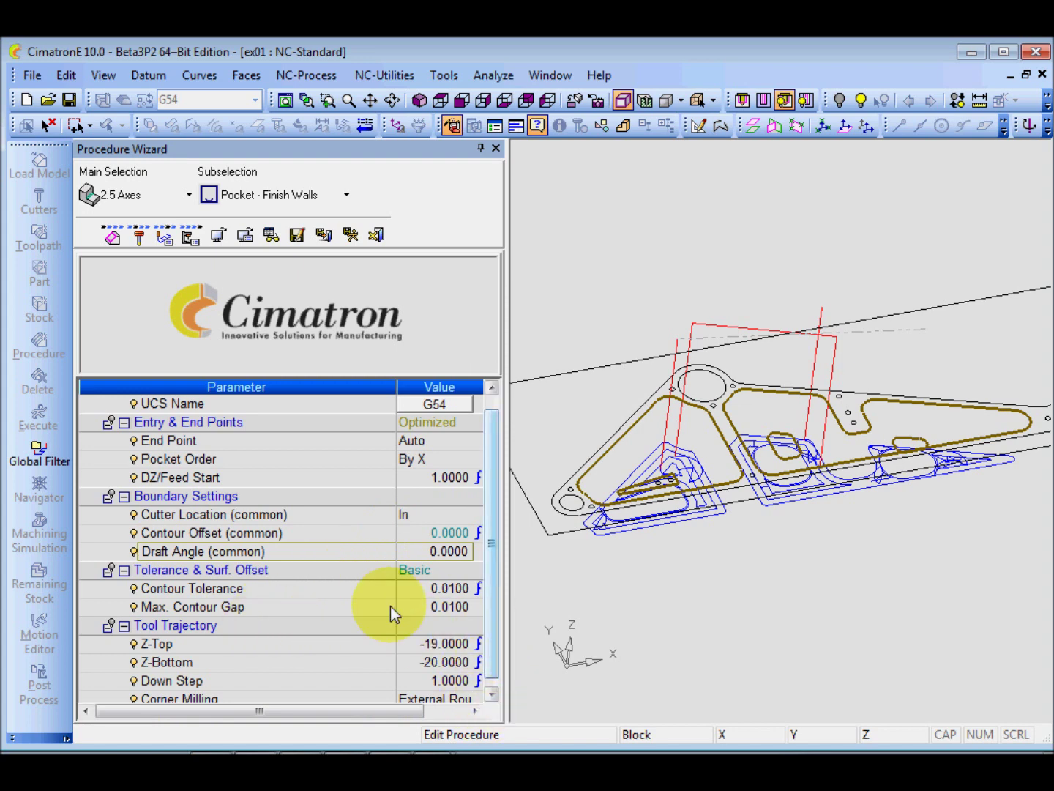
- Set the contour tolerance to 0.003
click(287, 591)
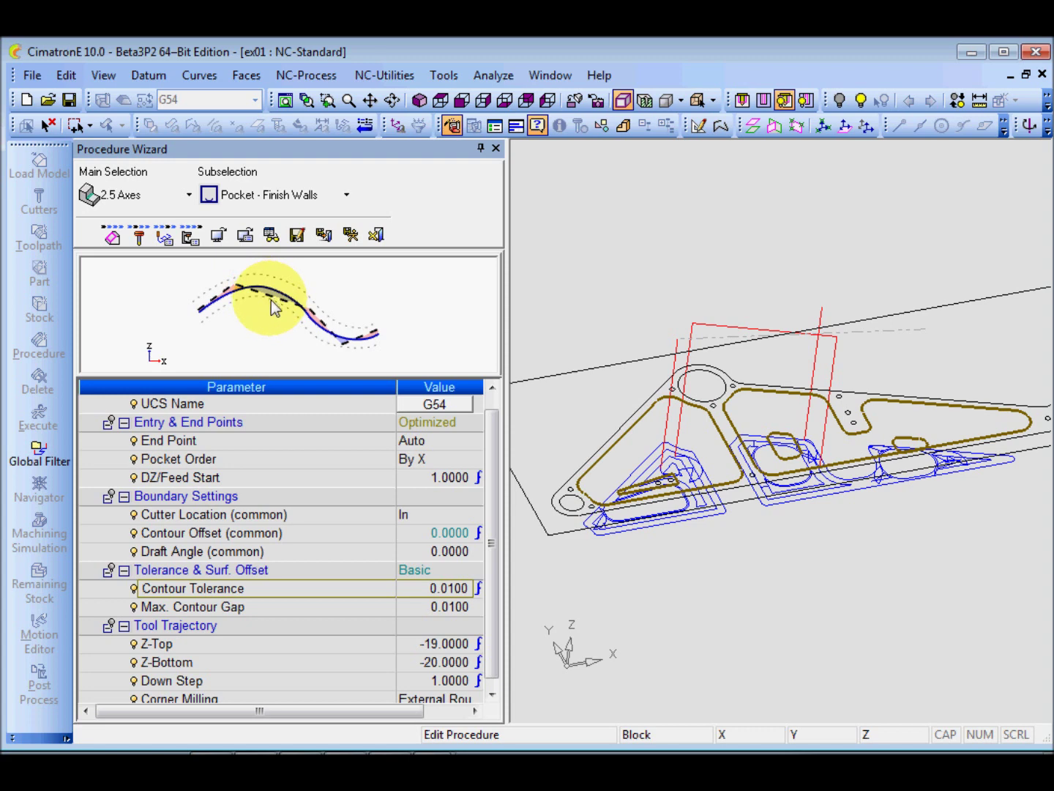
click(406, 590)
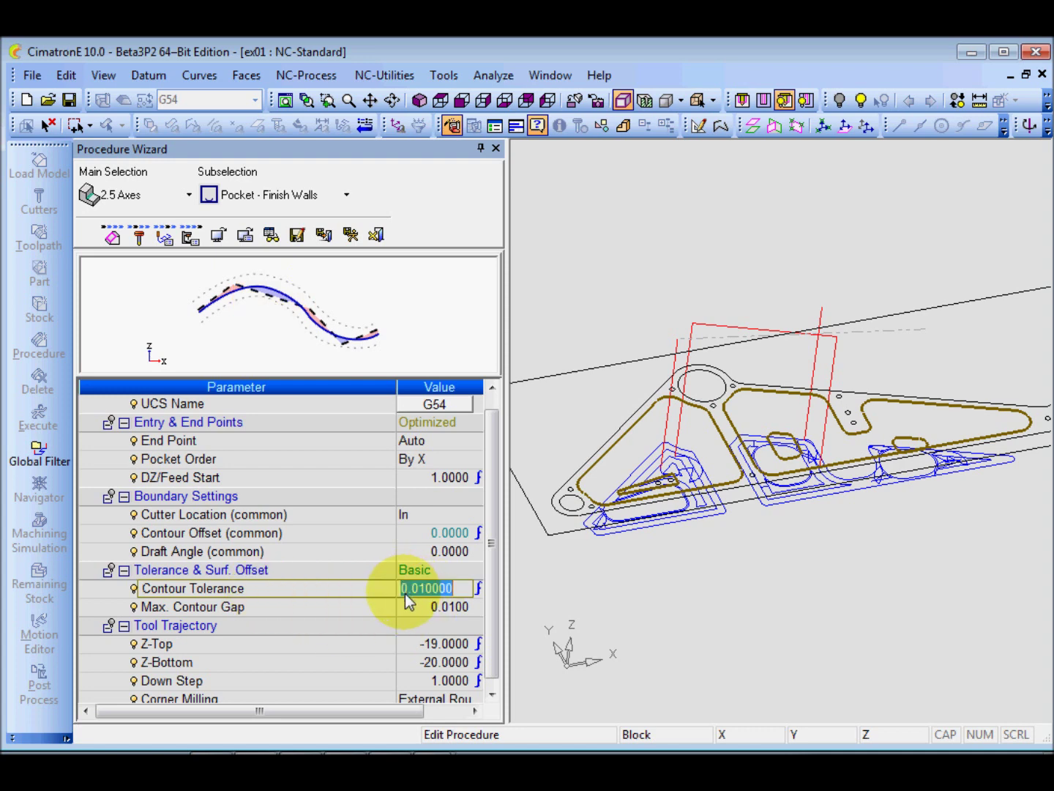
key(BackSpace)
text(.003)
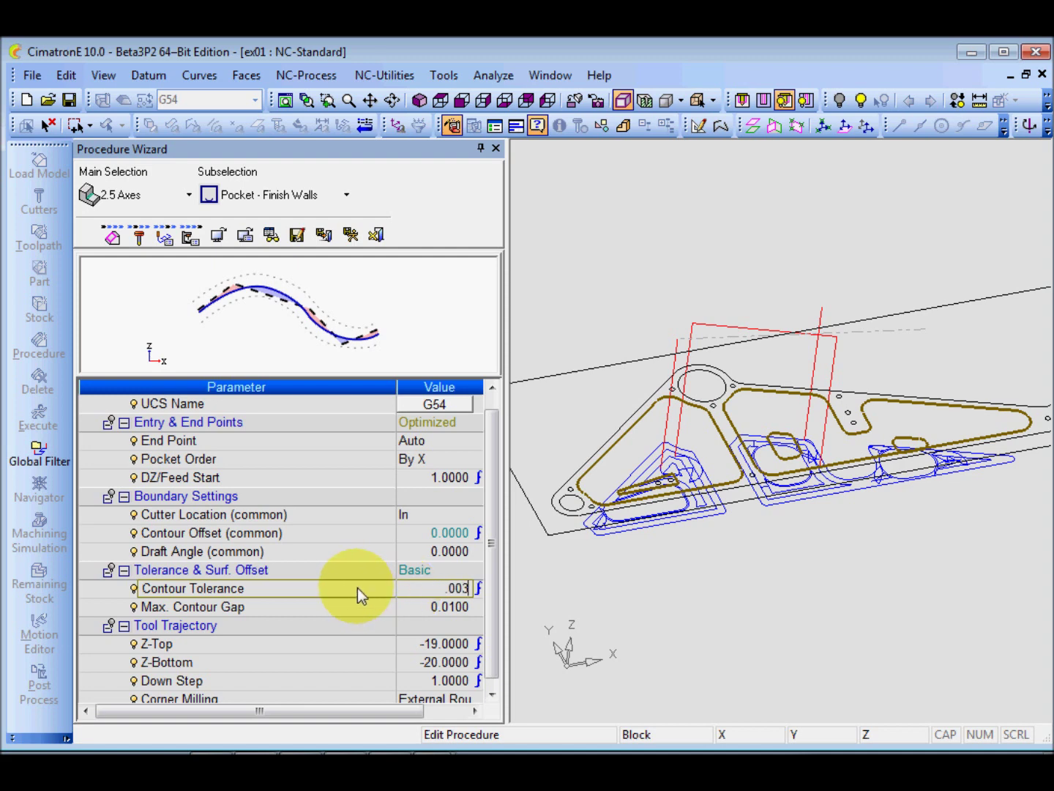
key(Return)
- Try contour tolerances of 0.001 and 0.0001
click(399, 592)
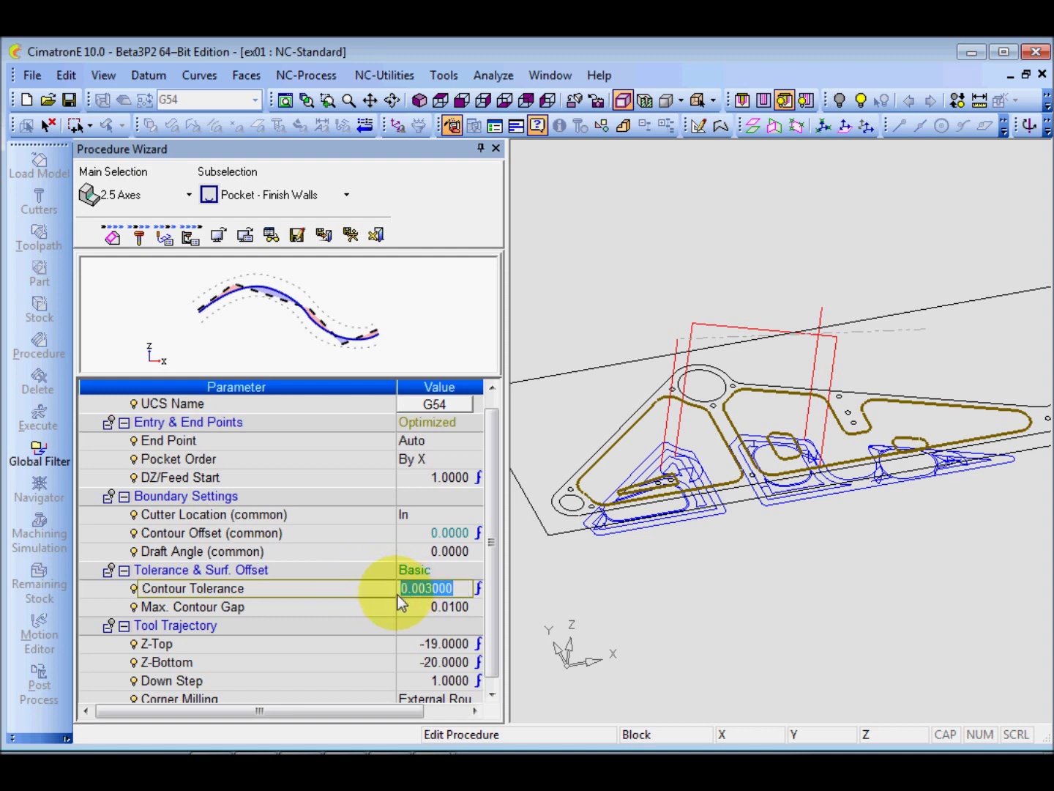
key(BackSpace)
text(.001)
key(Return)
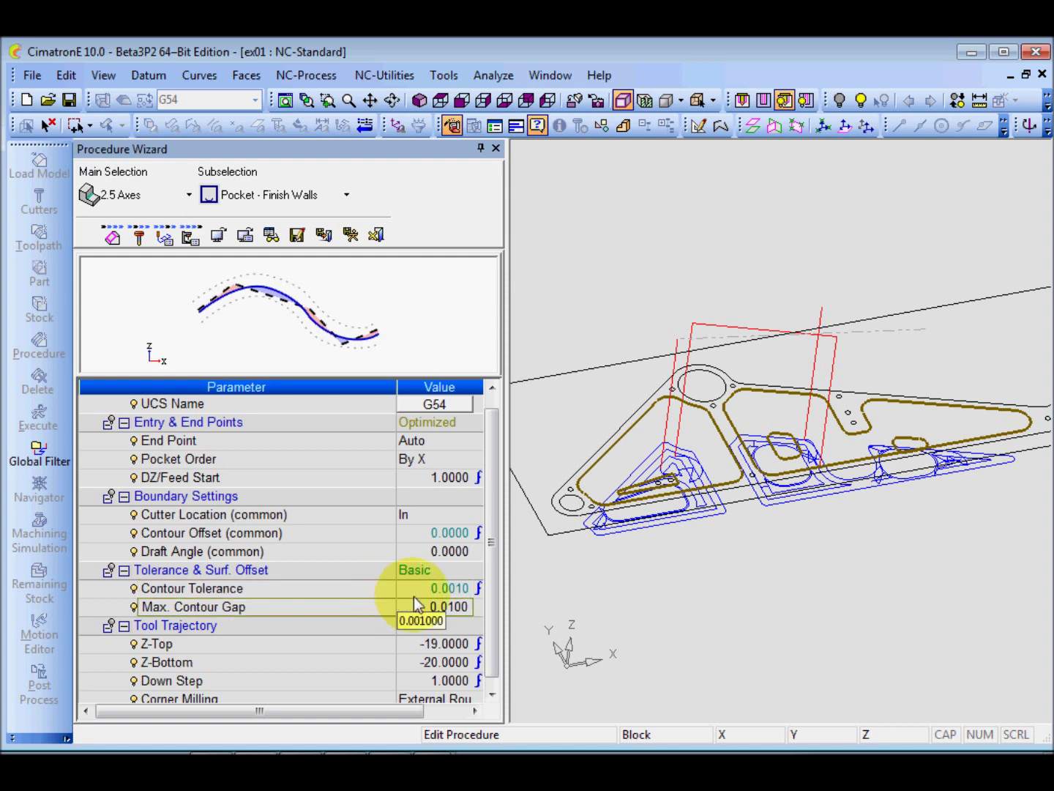
click(418, 589)
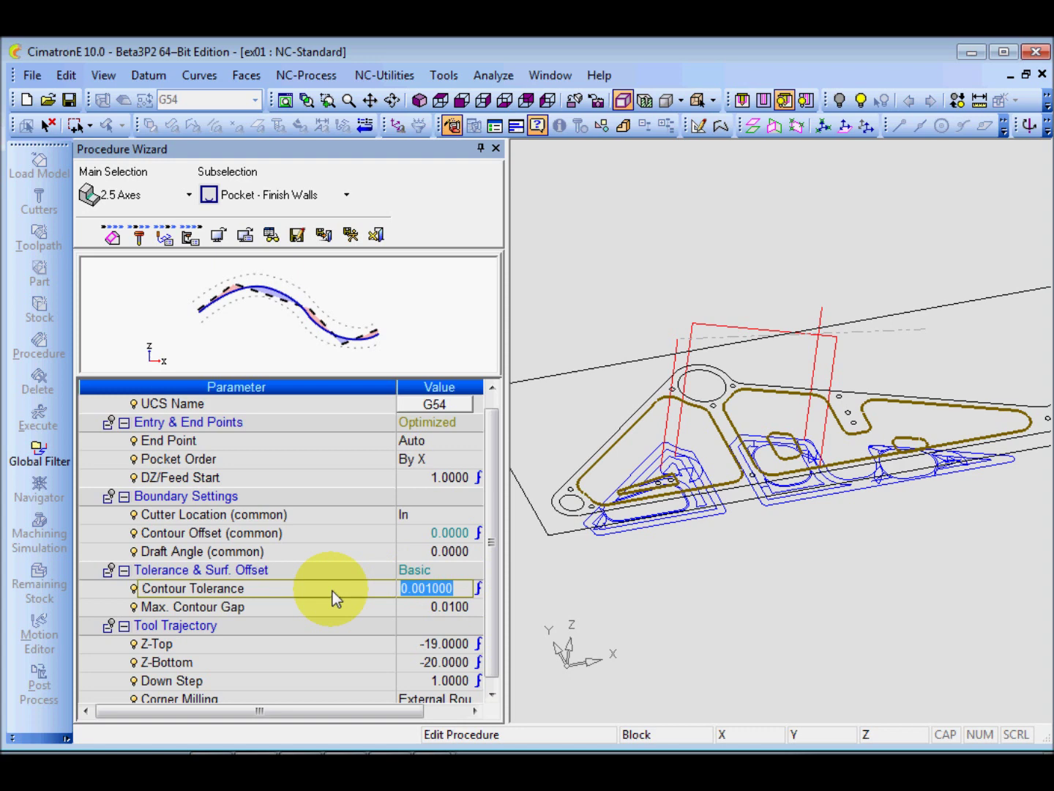
key(BackSpace)
text(.0001)
key(Return)
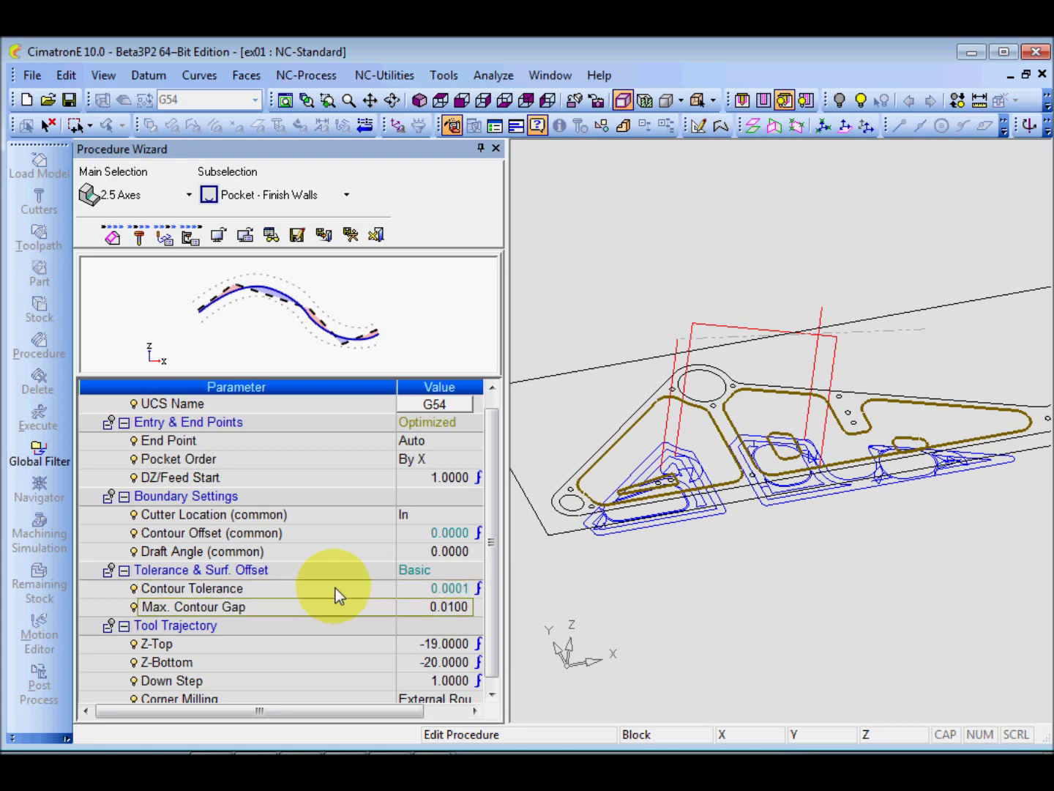
- Set the contour tolerance back to 0.0030 in the tolerance and surface offset settings
click(336, 589)
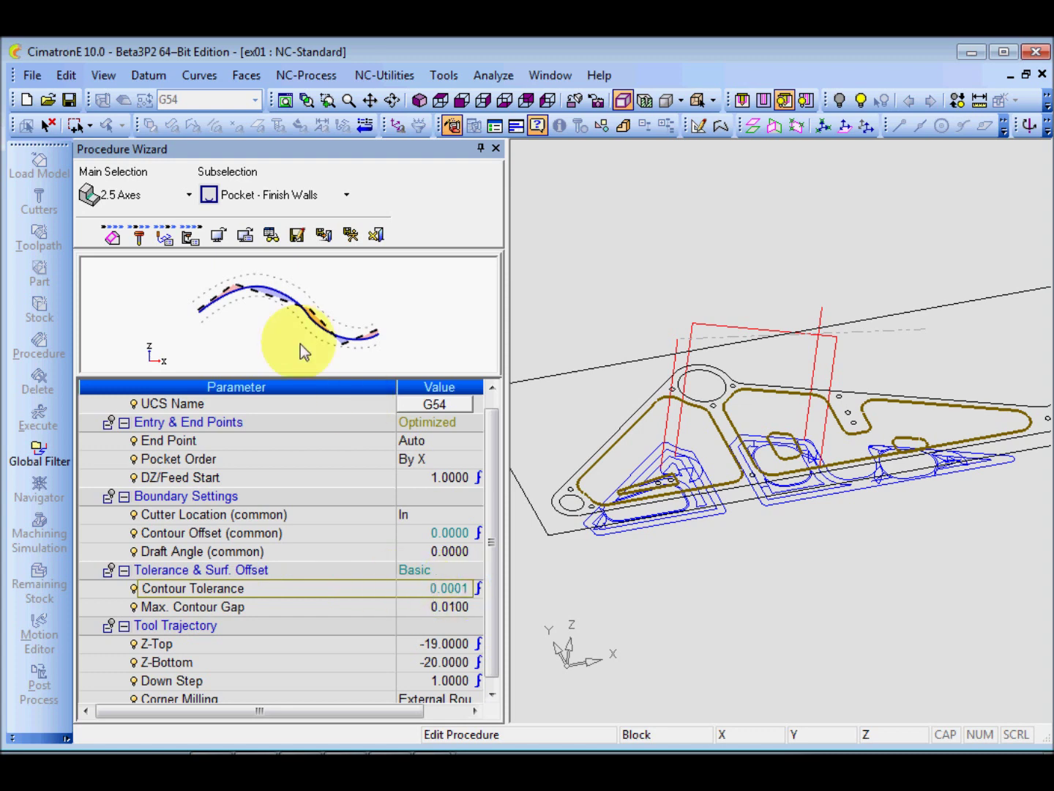
click(413, 590)
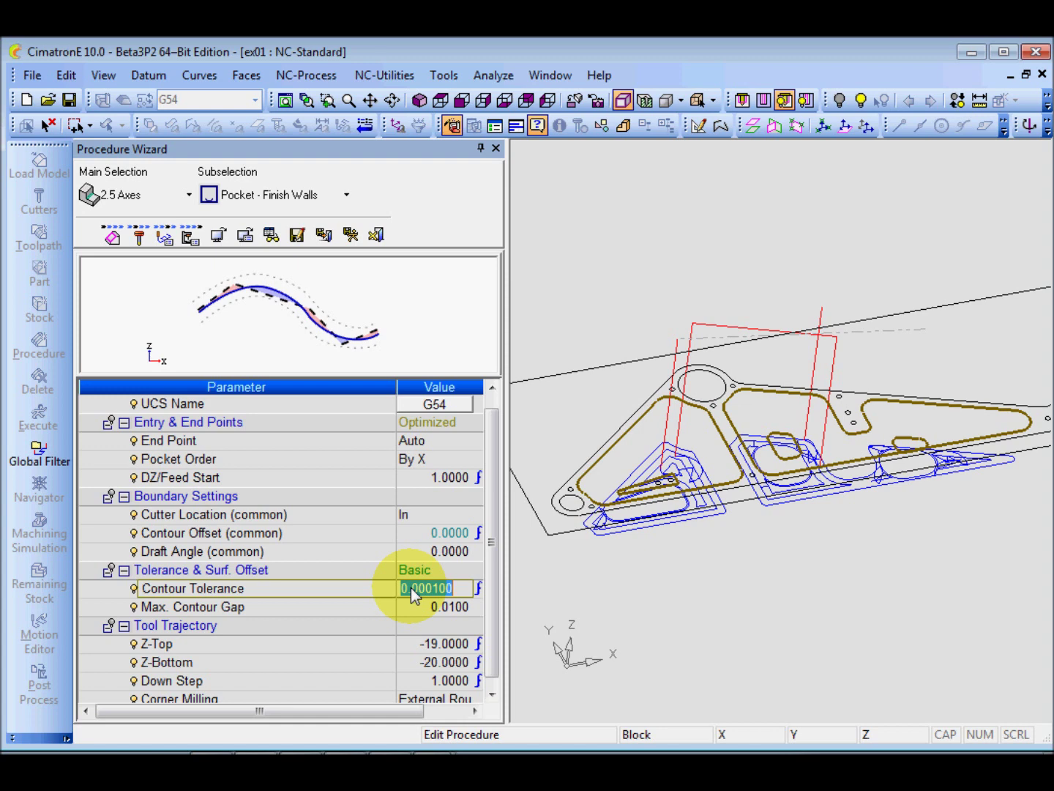
text(.0030)
key(Return)
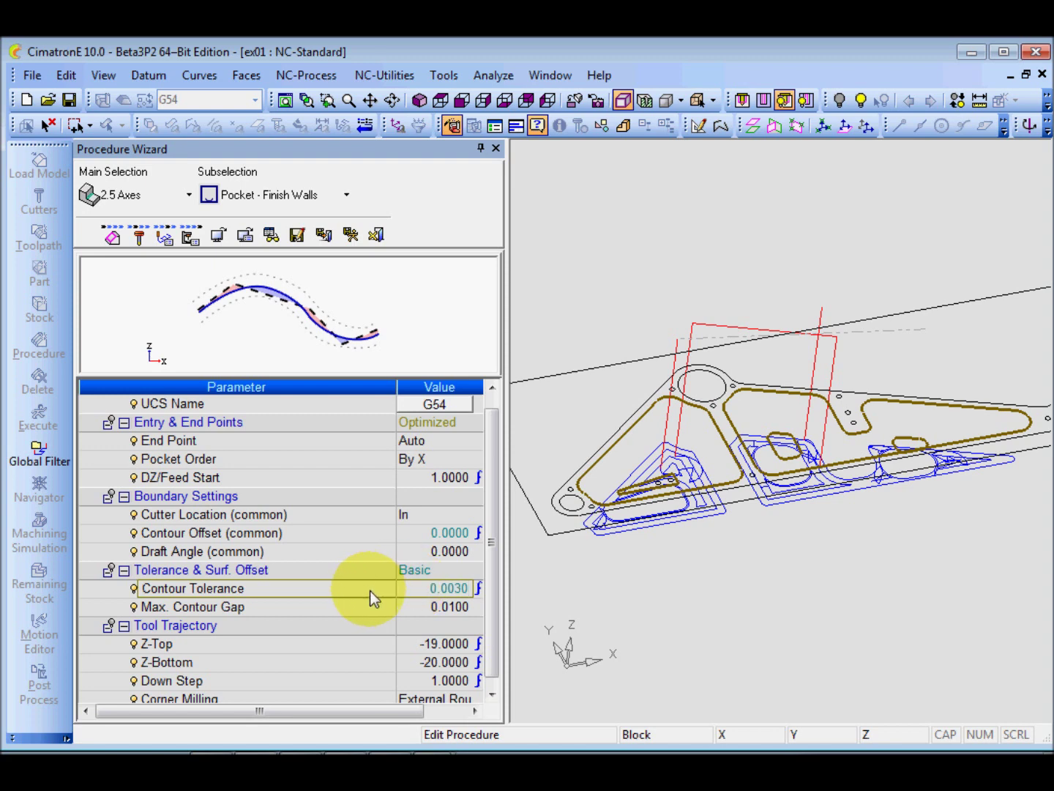
- Set Z-Top in the tool trajectory settings to -20
drag(488, 541, 495, 547)
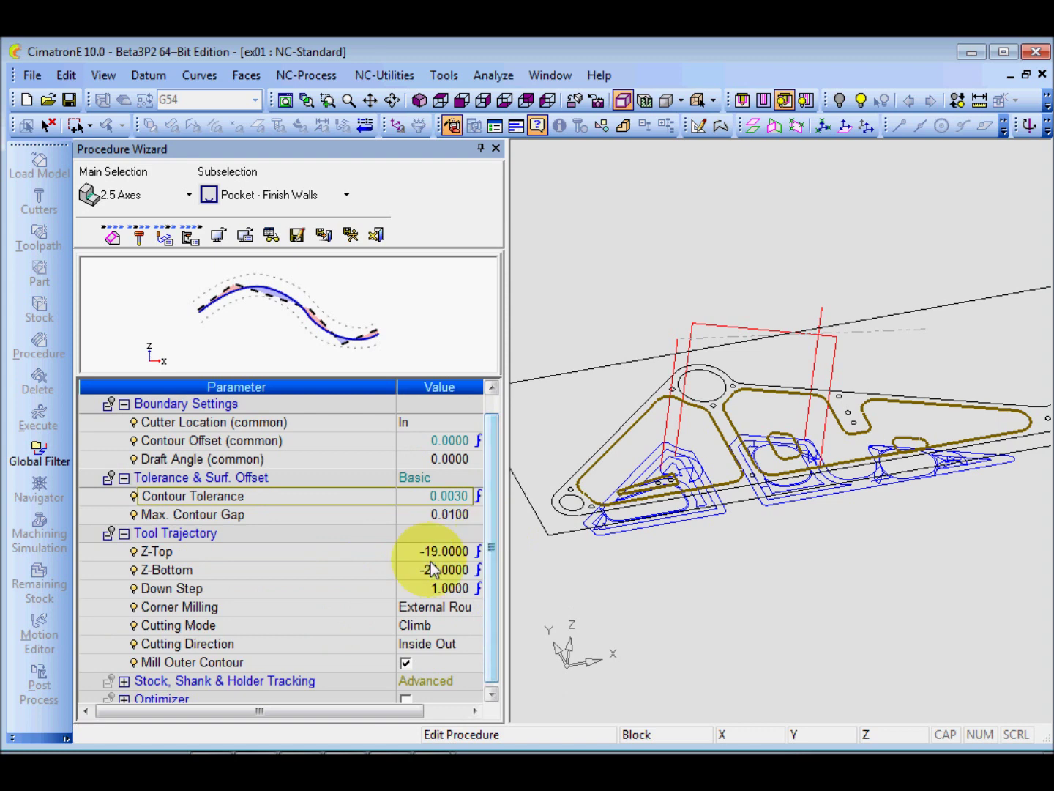
click(207, 516)
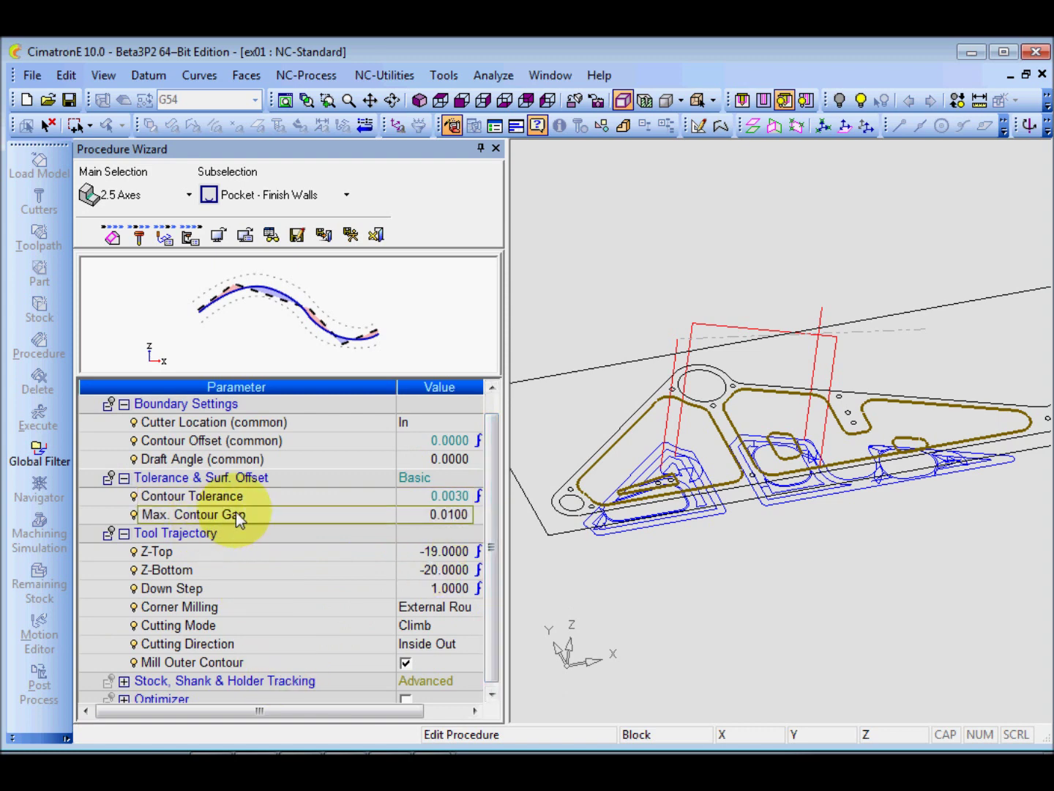
click(269, 555)
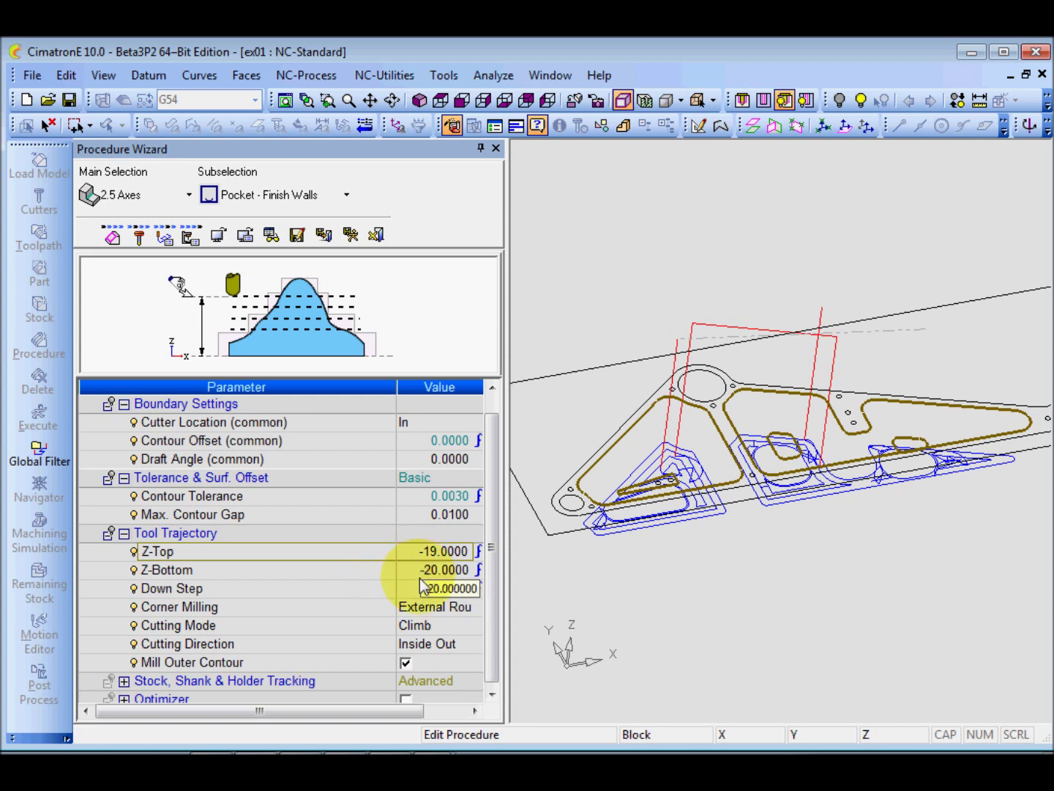
click(407, 555)
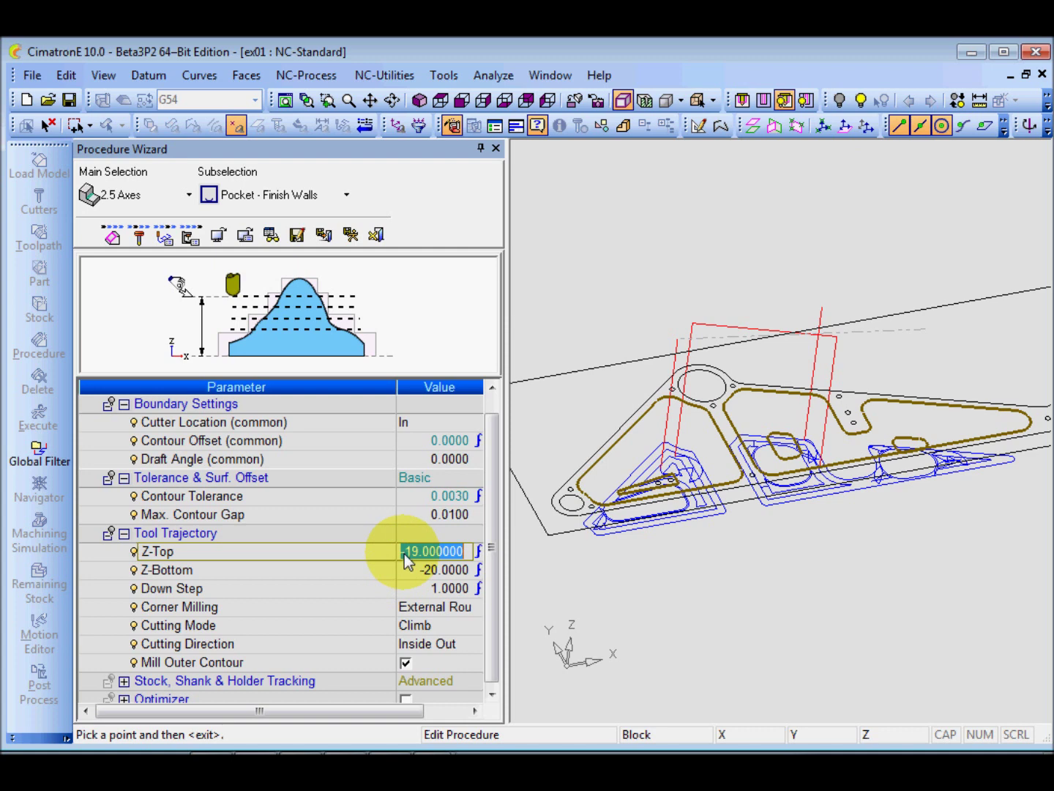
text(-20)
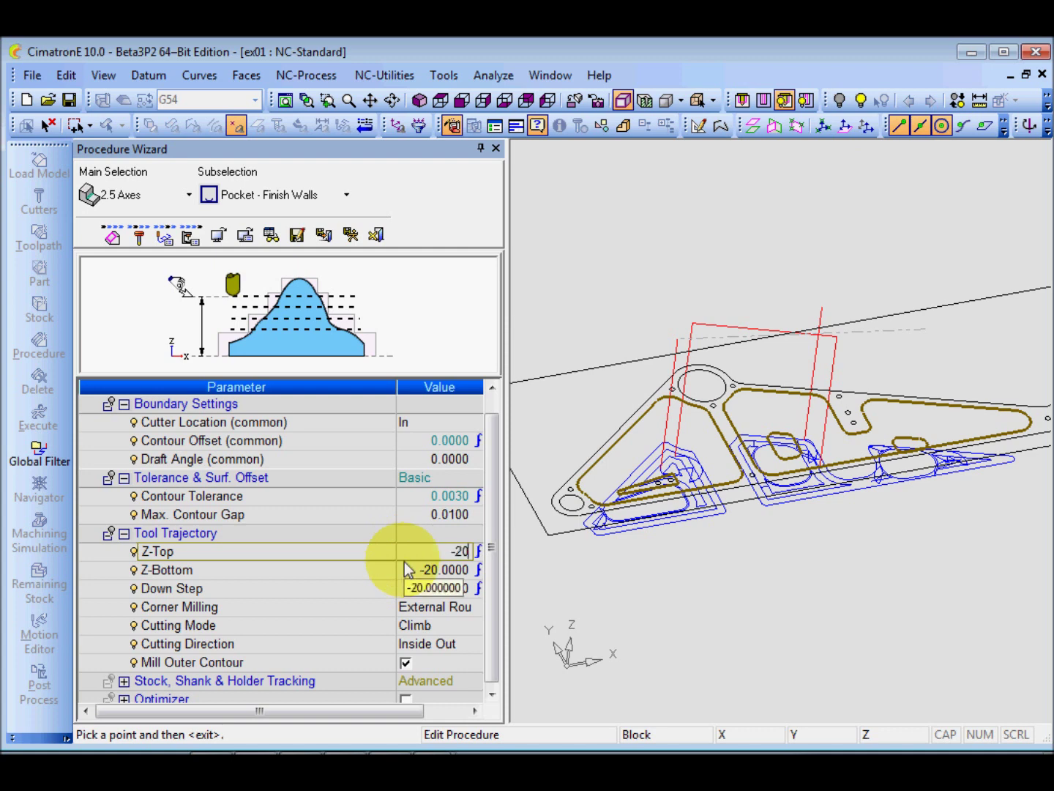
key(Return)
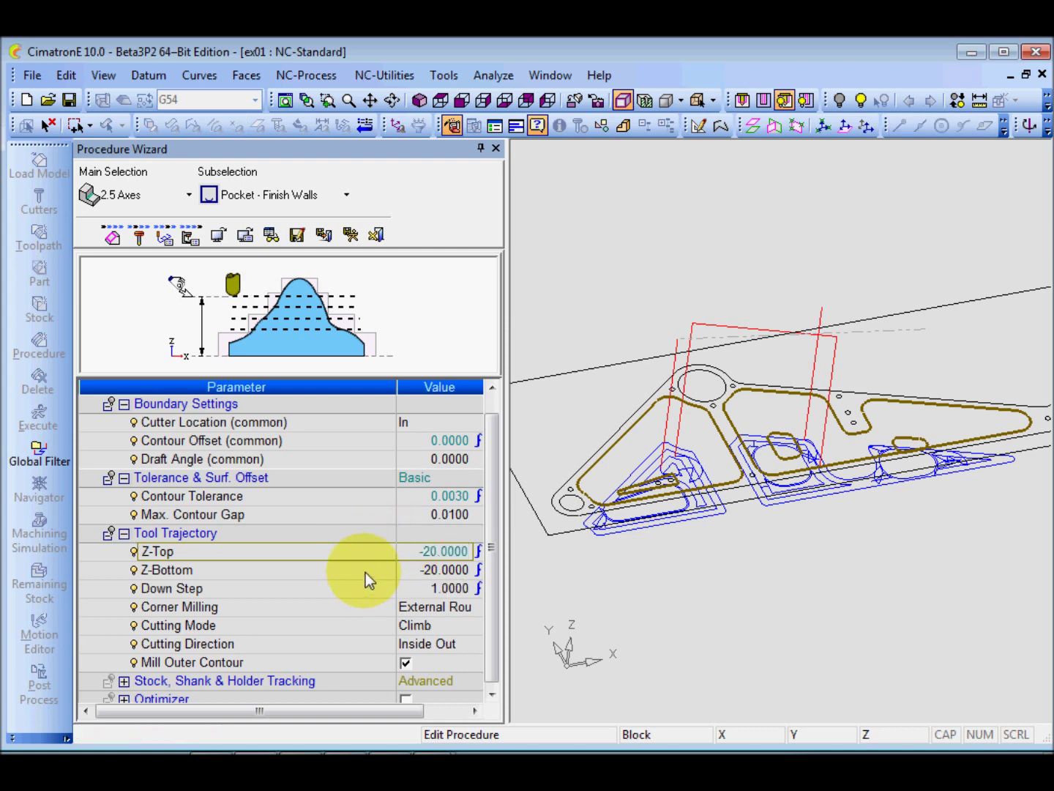
- Turn off milling of the outer contour in the tool trajectory settings and execute the procedure
click(352, 592)
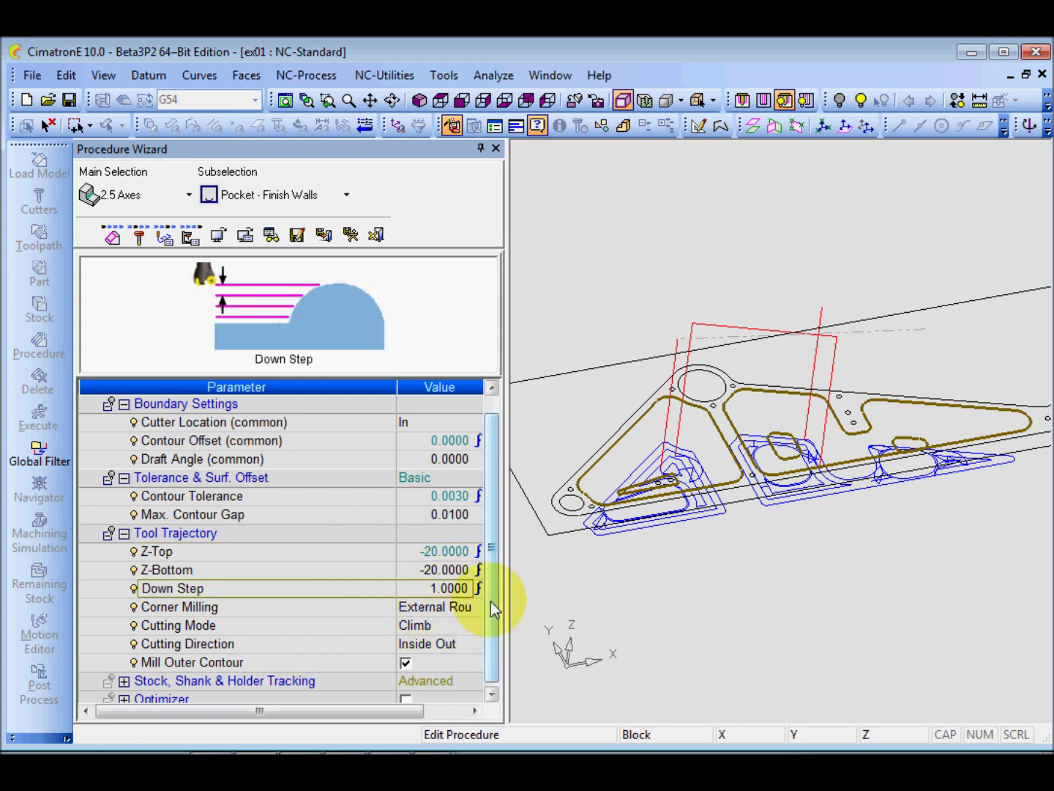
scroll(490, 605, down, 1)
click(335, 576)
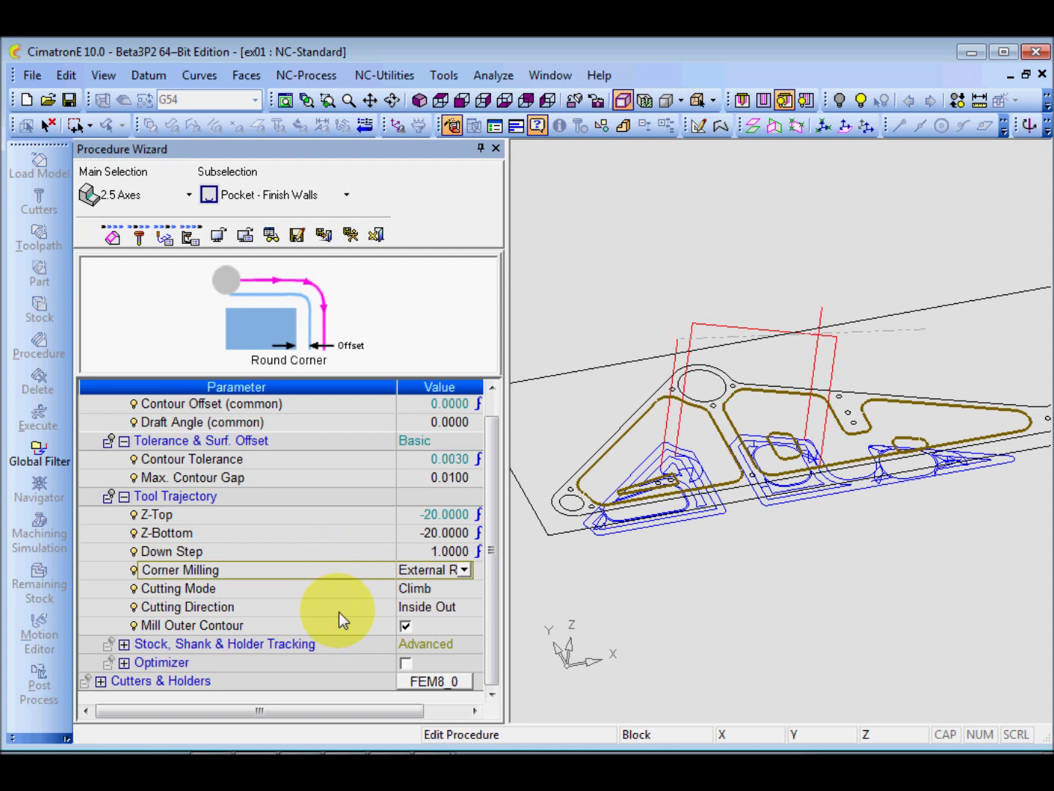
click(269, 590)
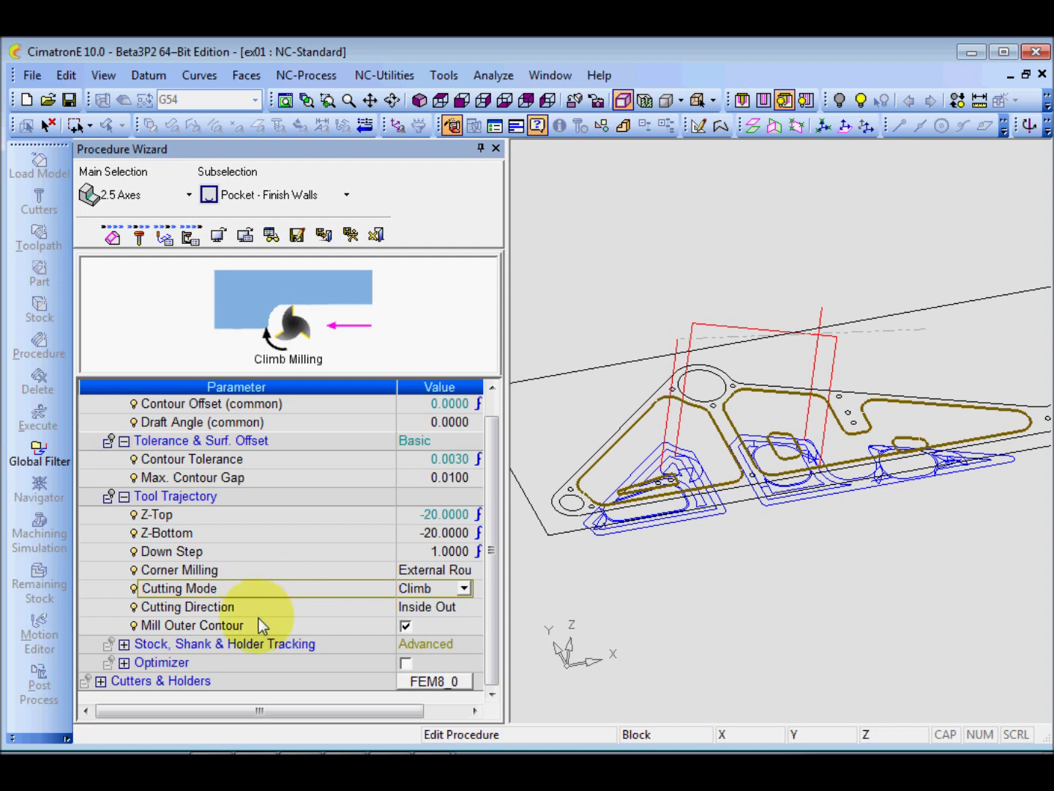
click(257, 611)
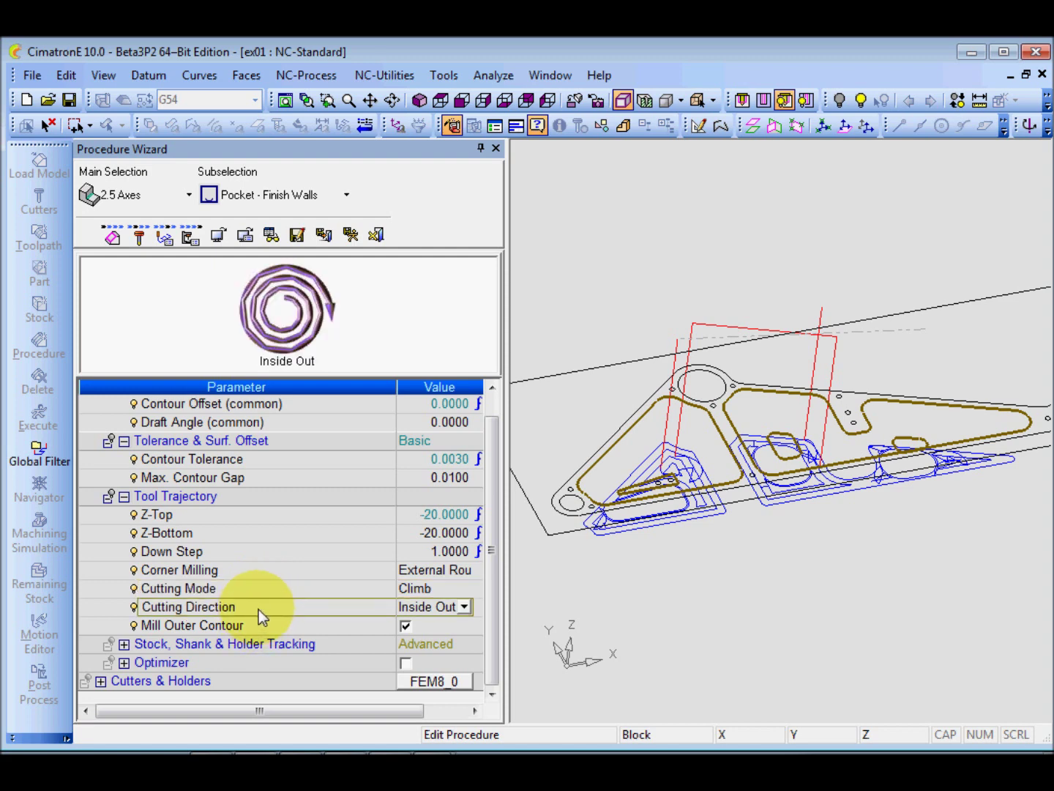
click(257, 626)
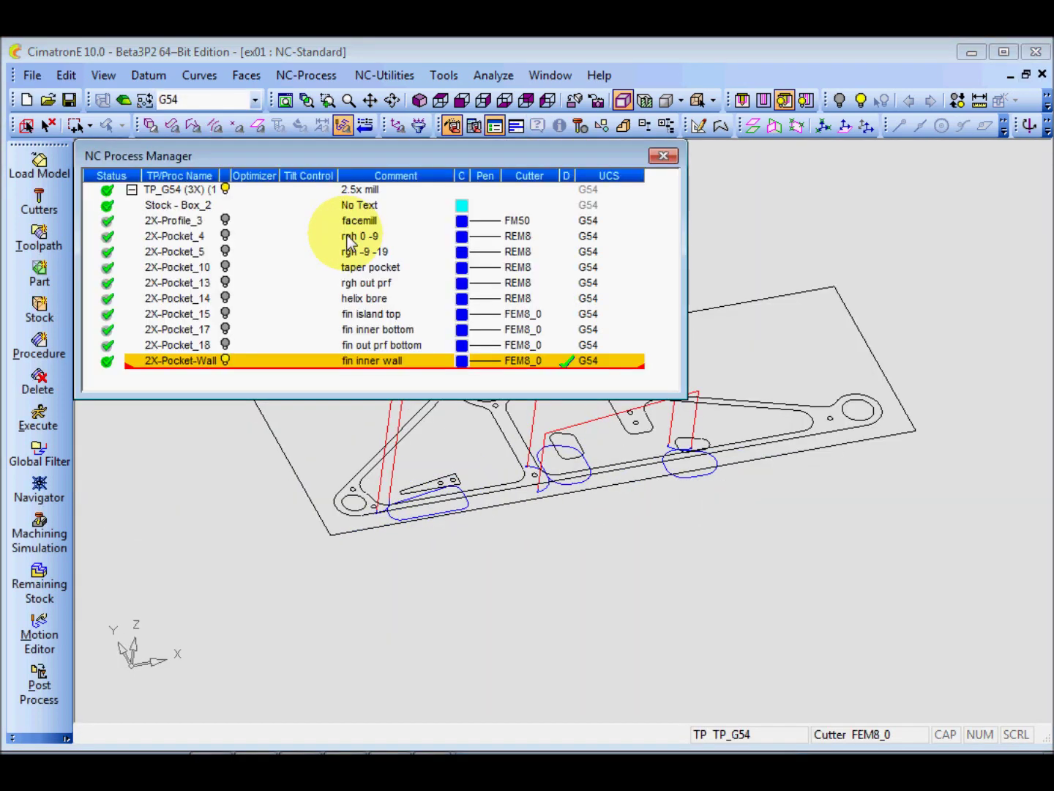
- Inspect the finishing toolpath around the pocket islands in the top view
scroll(472, 494, up, 5)
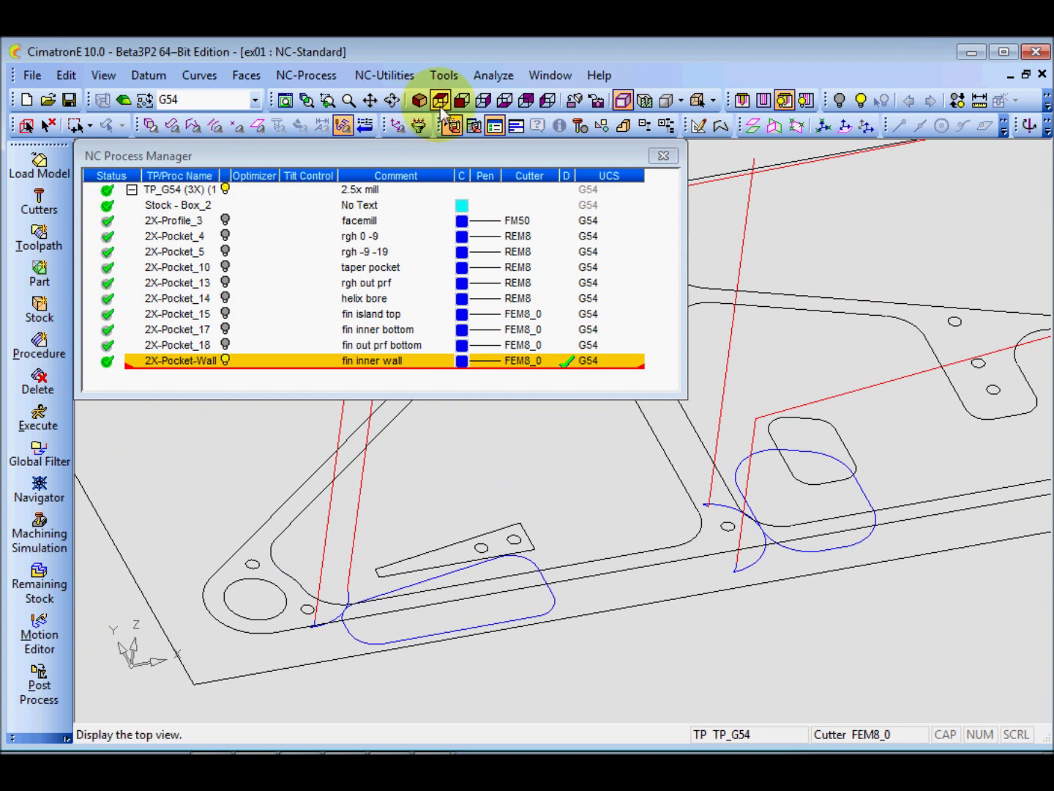
click(440, 100)
scroll(512, 550, up, 4)
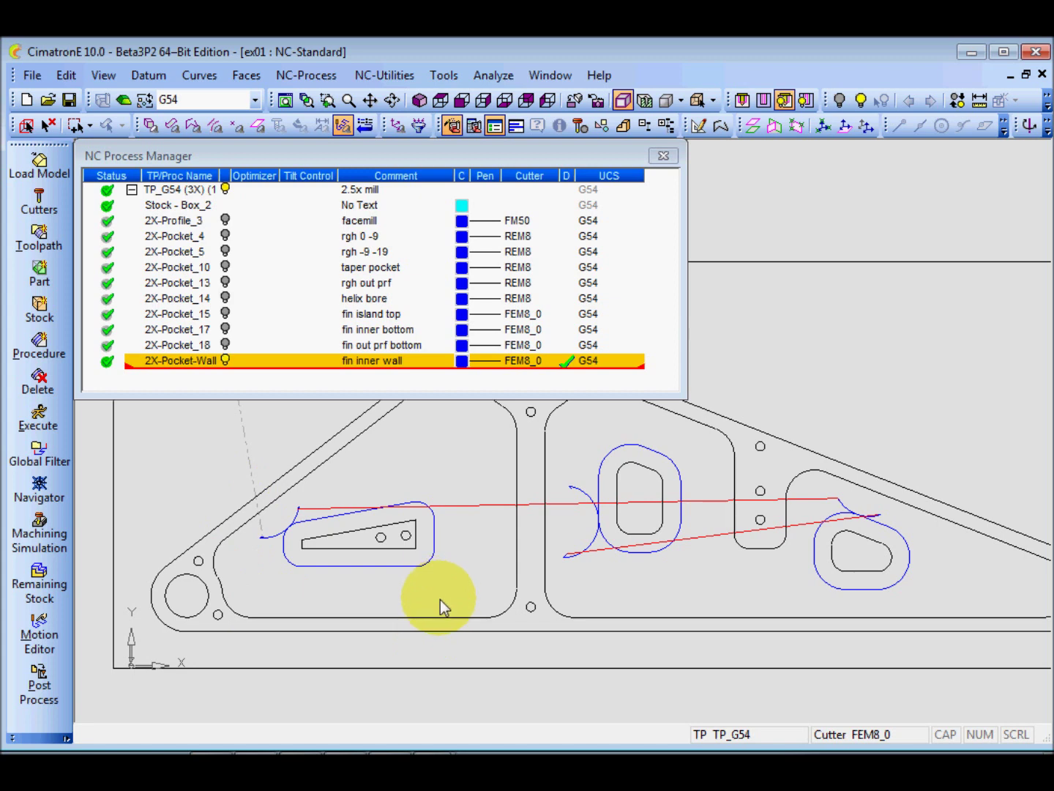
- Enable Mill Outer Contour in the "fin inner wall" procedure and execute it again
double_click(183, 362)
click(189, 236)
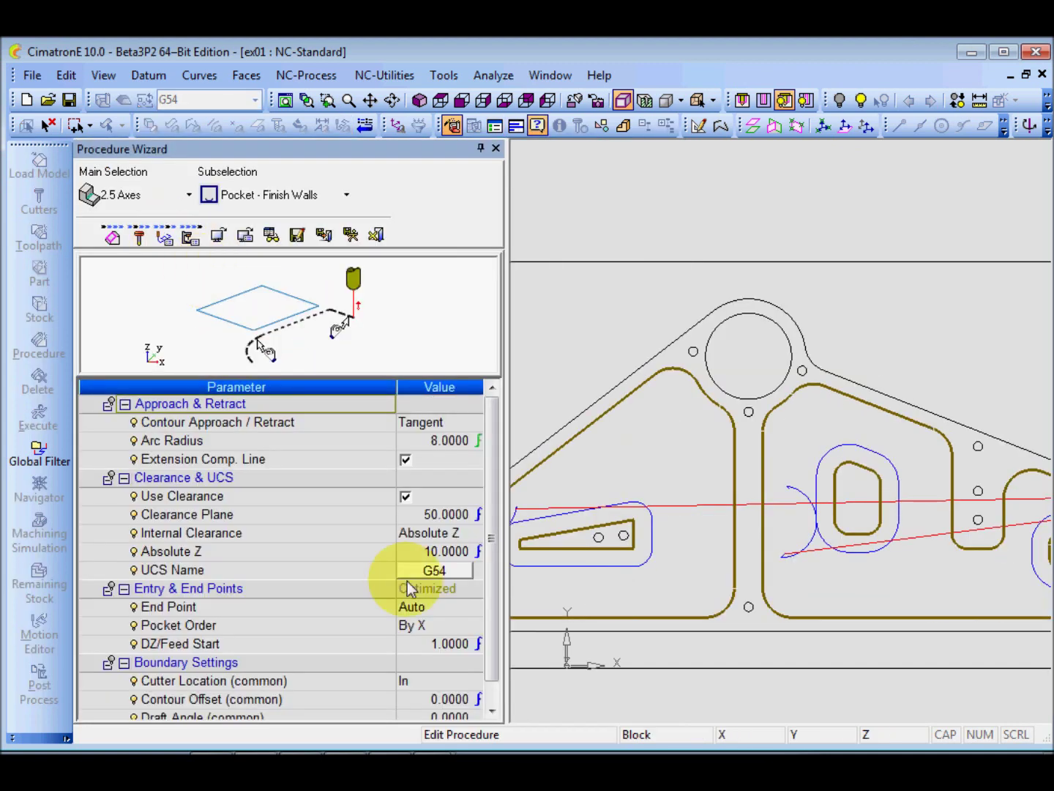
scroll(490, 537, down, 5)
click(405, 643)
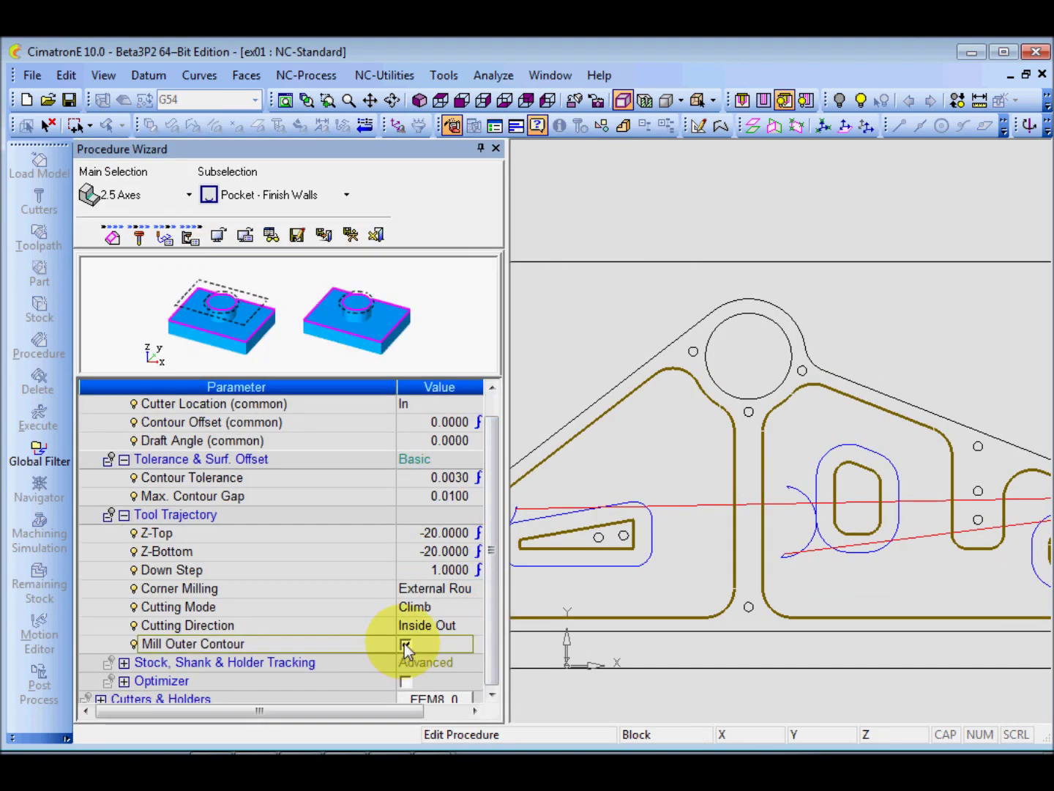
click(351, 236)
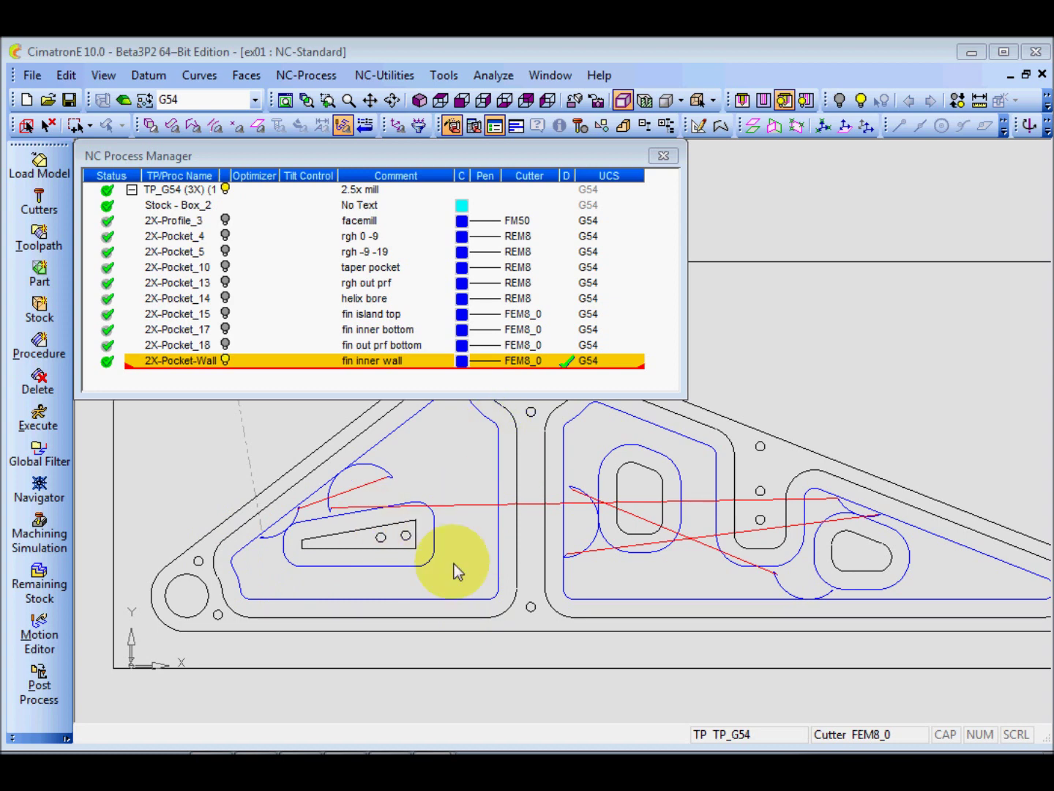
- Examine up close the approach and retract arcs and the corner motions around the wedge-shaped island
ctrl+right_drag(453, 584, 432, 452)
ctrl+middle_drag(340, 585, 376, 567)
ctrl+middle_drag(262, 633, 554, 529)
ctrl+right_drag(526, 565, 505, 505)
ctrl+middle_drag(483, 556, 416, 538)
ctrl+right_drag(418, 518, 421, 507)
ctrl+middle_drag(420, 510, 456, 537)
ctrl+right_drag(456, 536, 451, 514)
ctrl+middle_drag(436, 523, 446, 518)
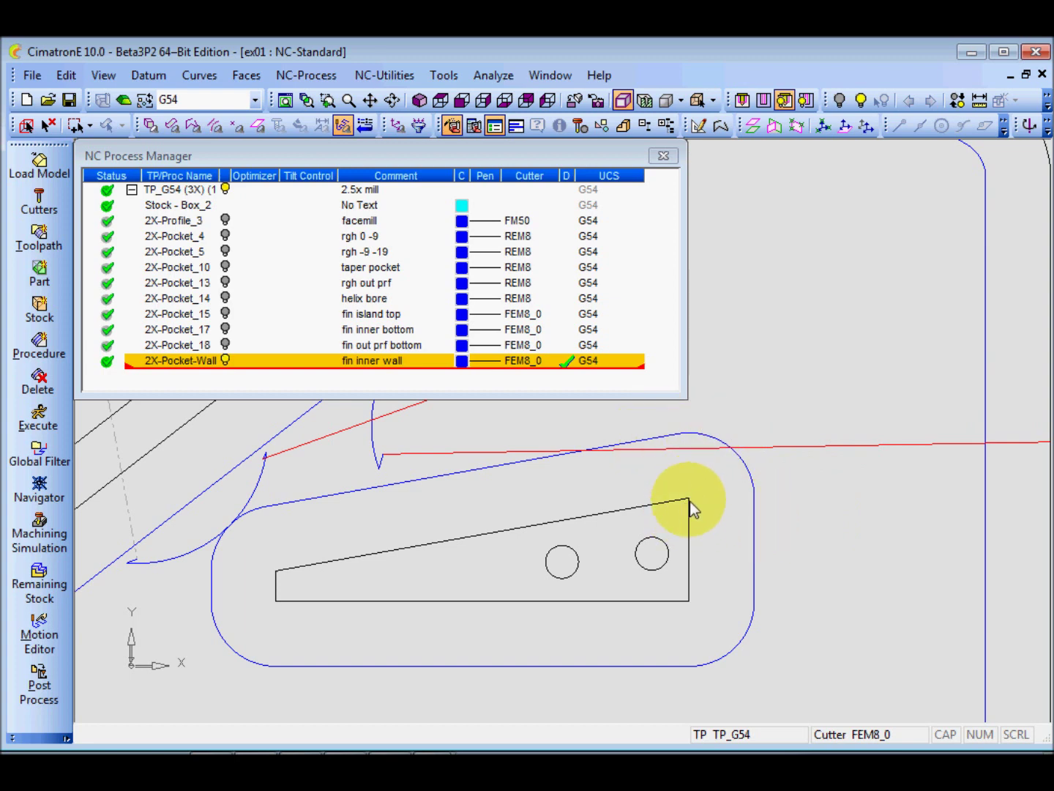
- Change the "fin inner wall" procedure's corner milling to All Sharp and execute it
double_click(180, 360)
click(166, 239)
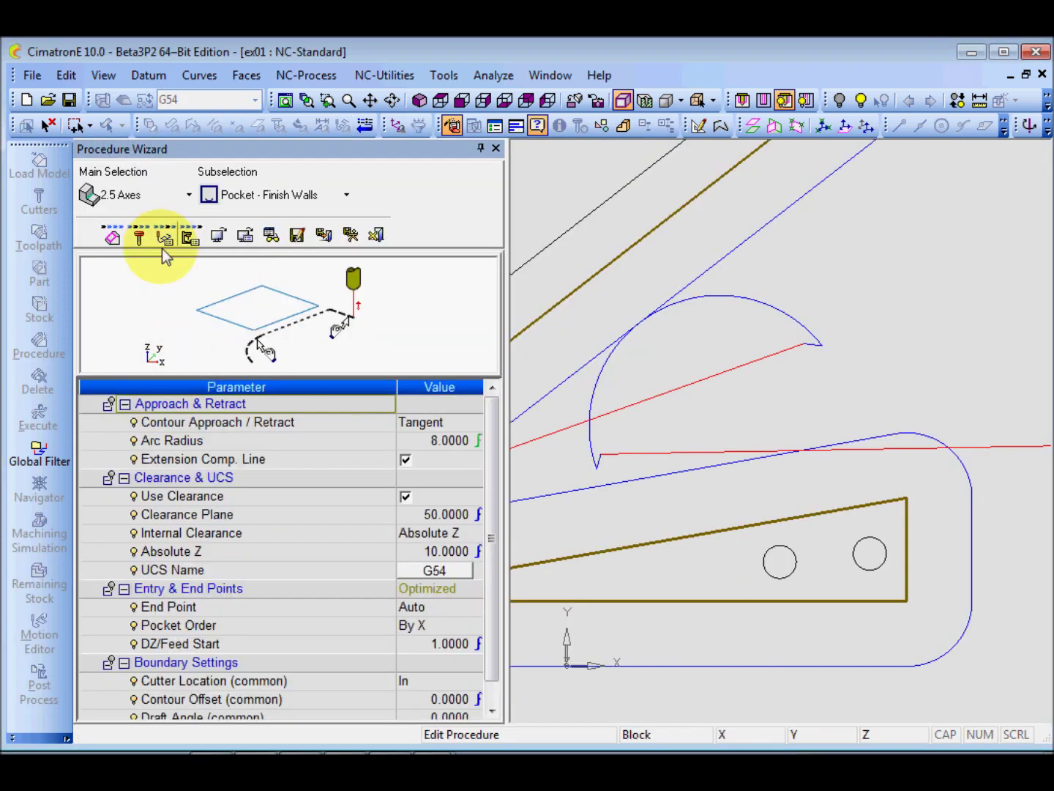
drag(483, 487, 493, 538)
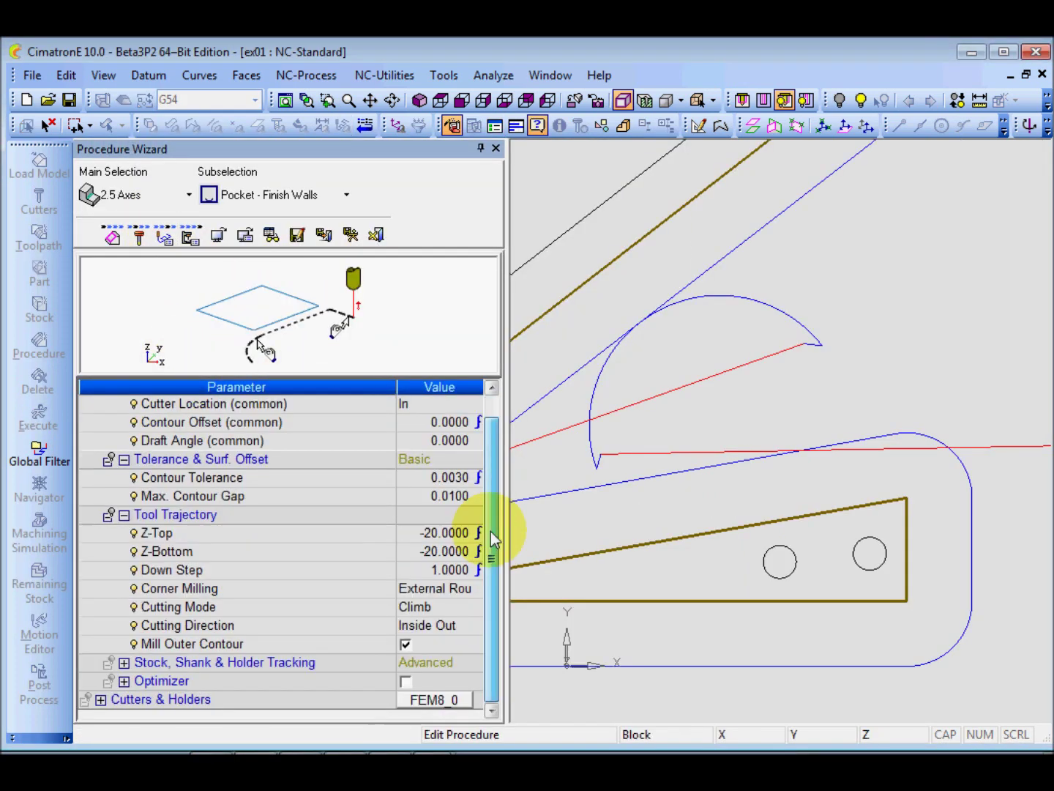
click(229, 590)
click(464, 590)
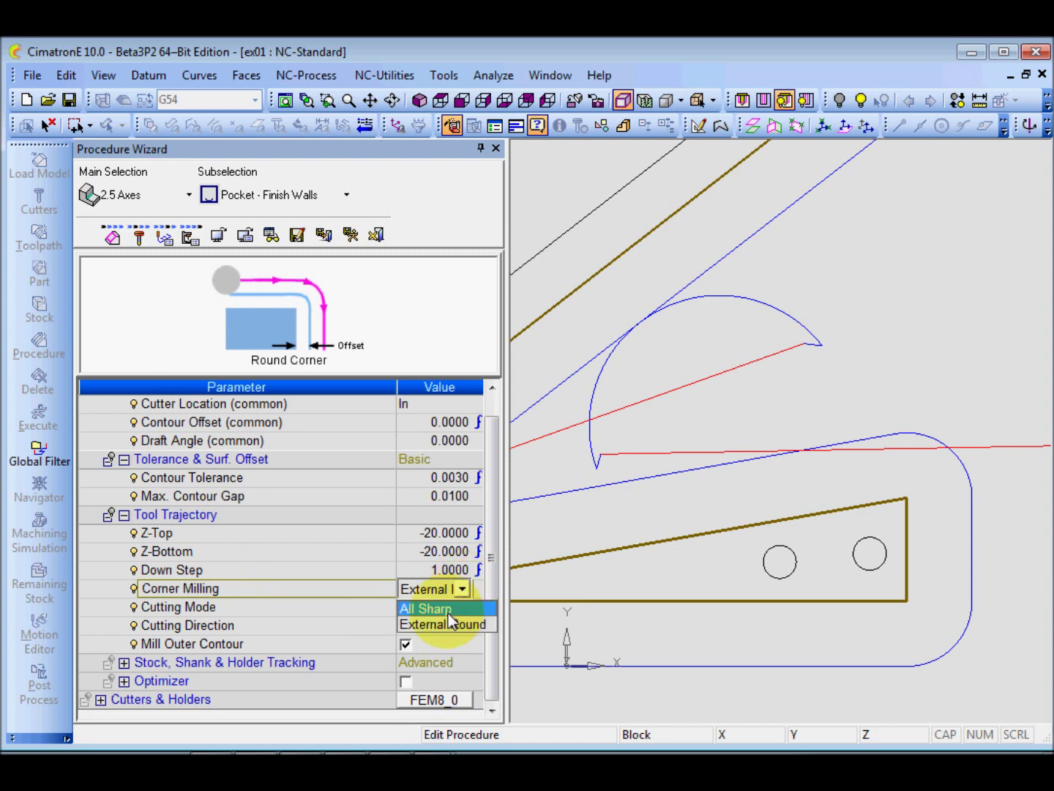
click(449, 609)
click(352, 234)
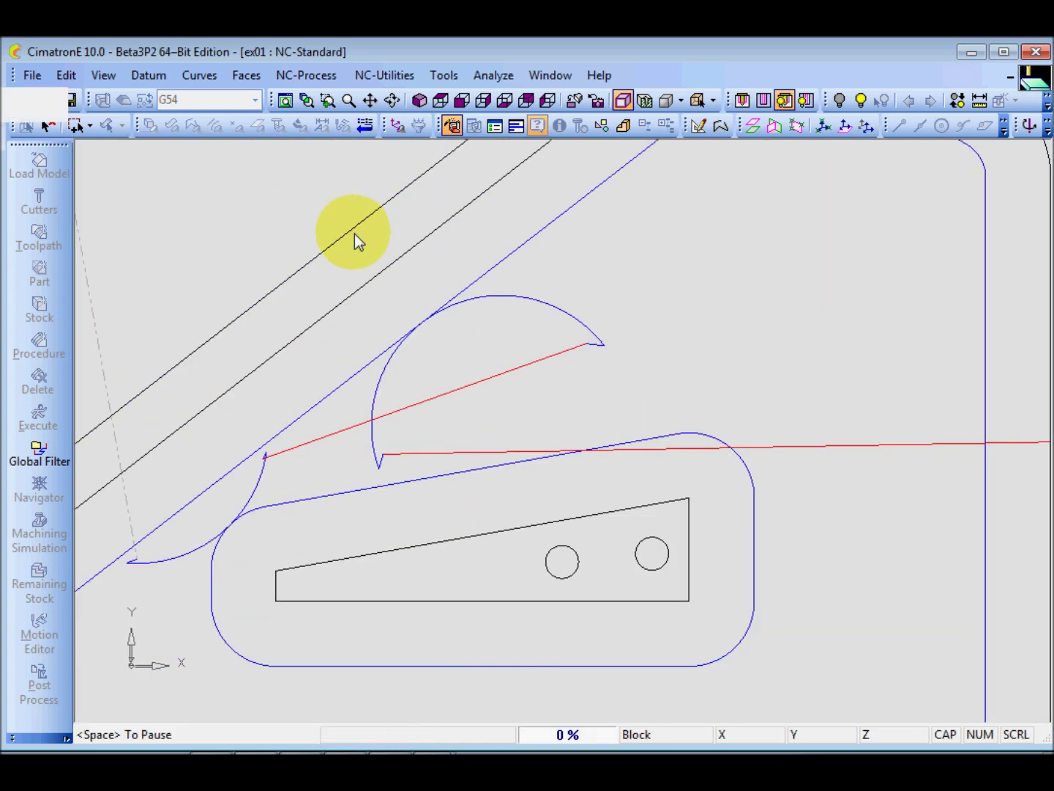
- Open the Navigator for the "fin inner wall" procedure and place the tool on the cut along the wedge-shaped island's sloped side
scroll(707, 557, down, 5)
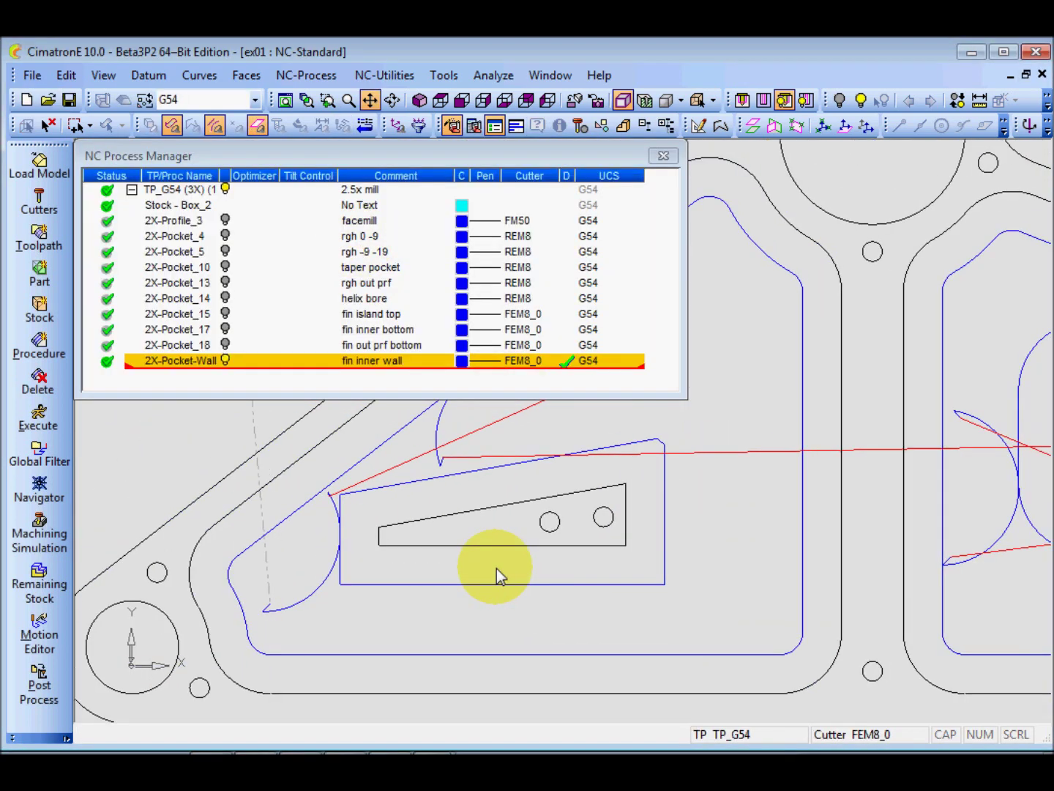
right_click(193, 370)
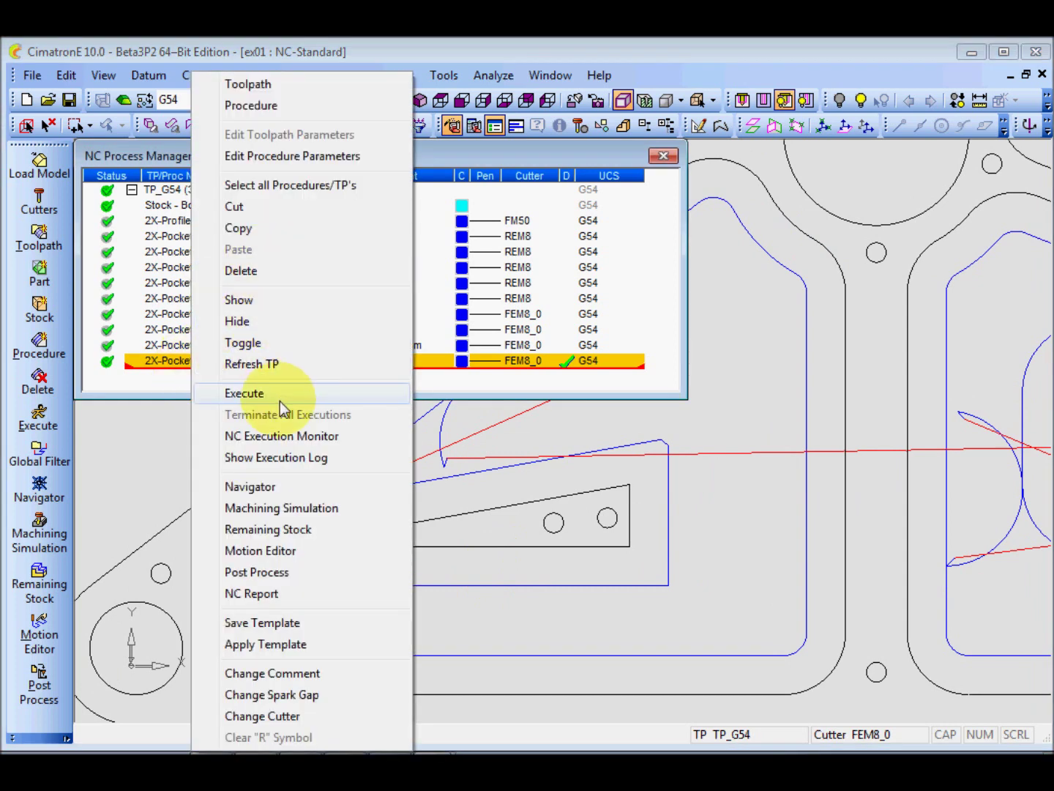
click(277, 488)
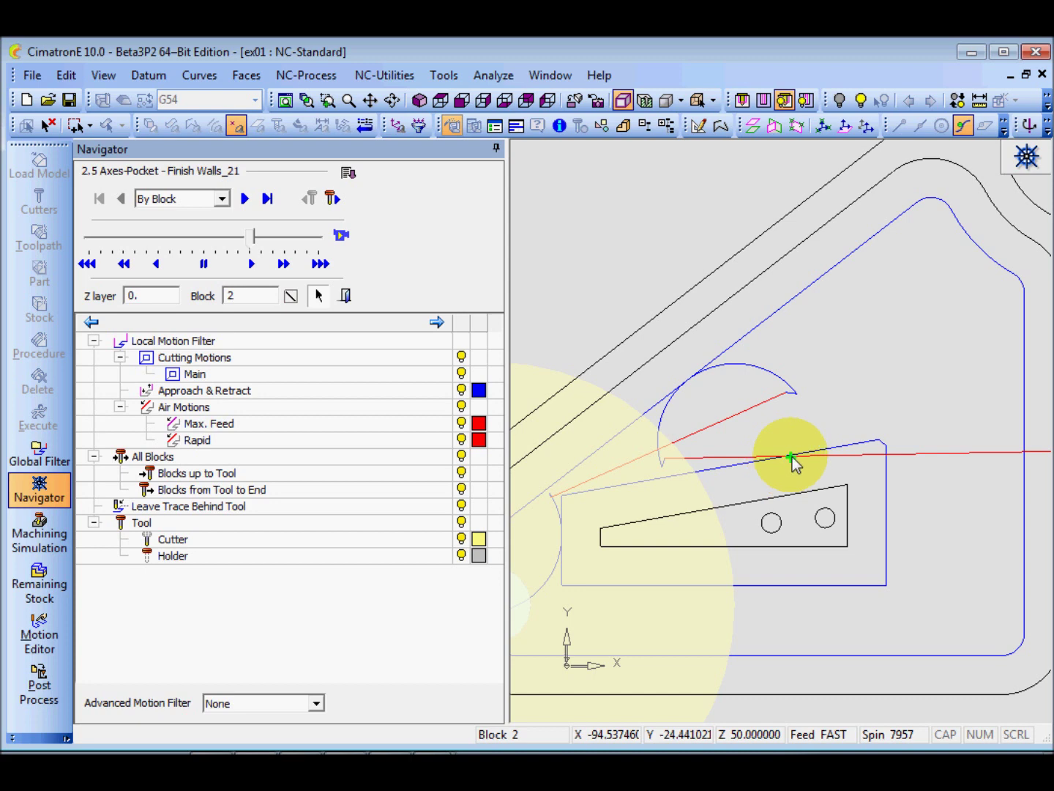
click(714, 471)
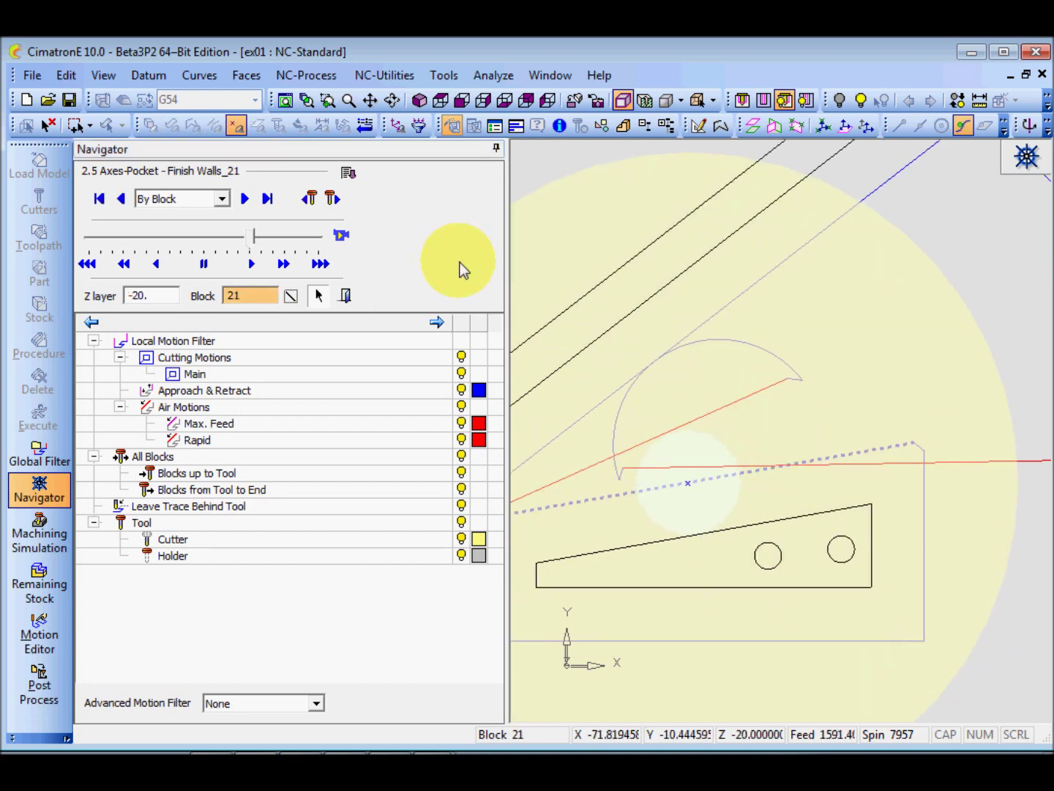
- Hide the tool holder, step the cutter block by block around the wedge-shaped island to its retract arc, and exit the Navigator
click(458, 557)
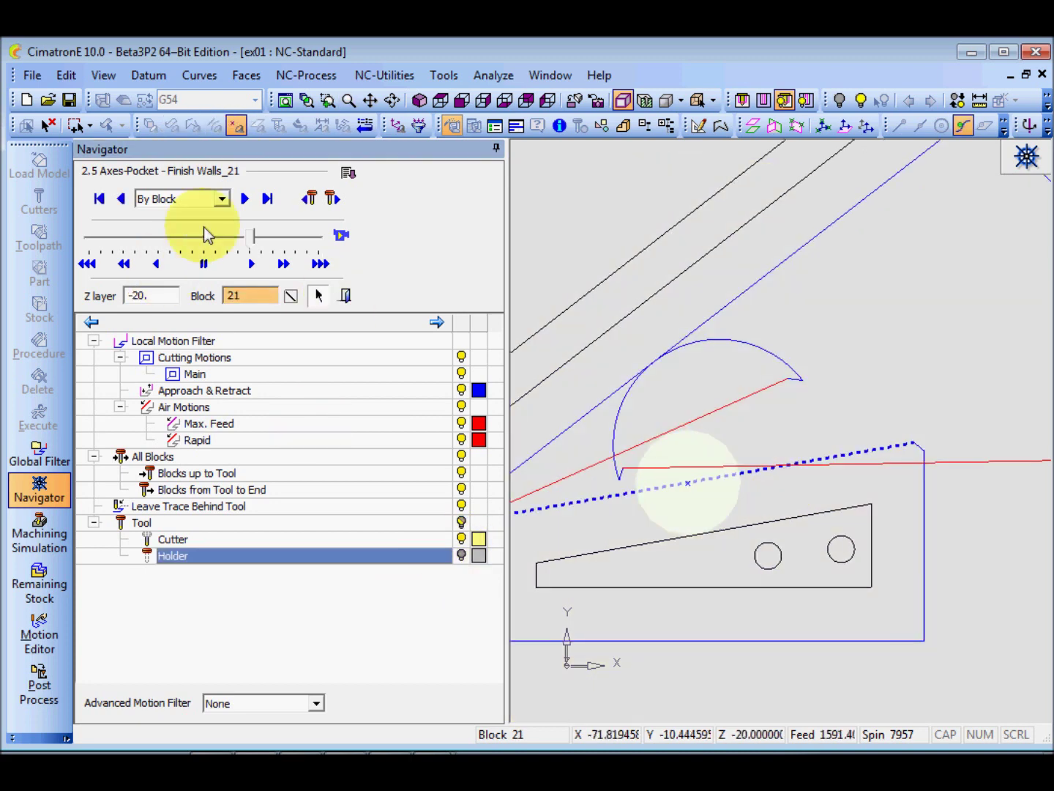
click(245, 200)
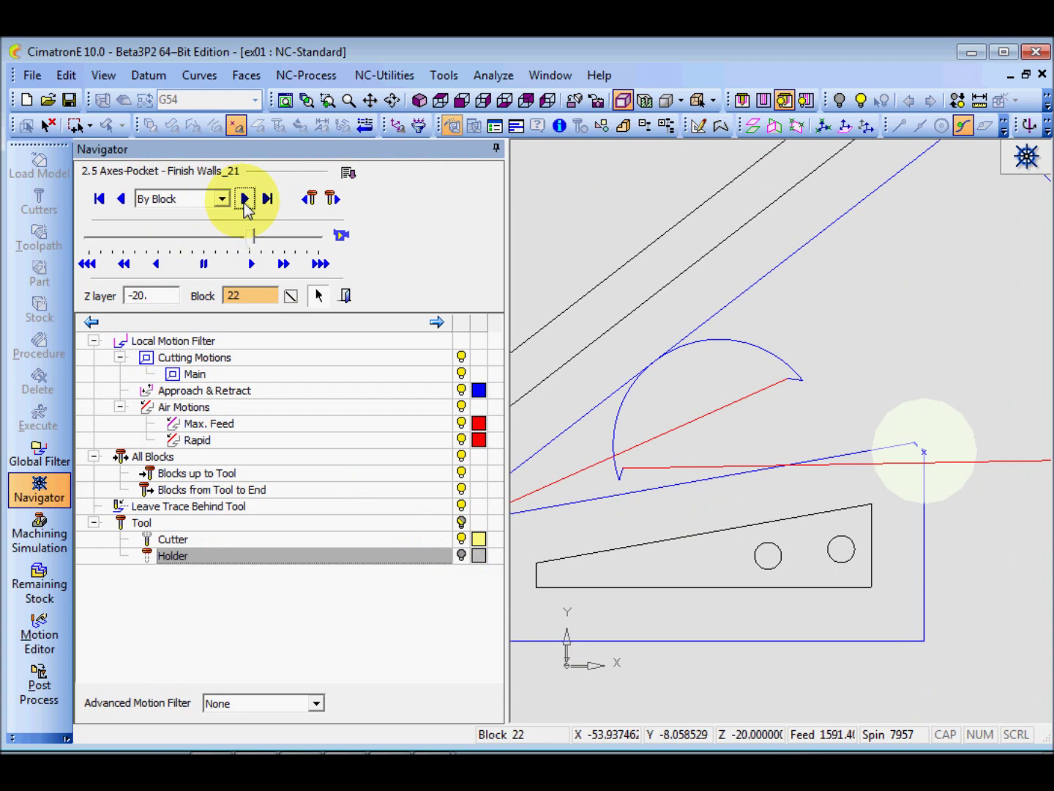
click(245, 200)
click(245, 199)
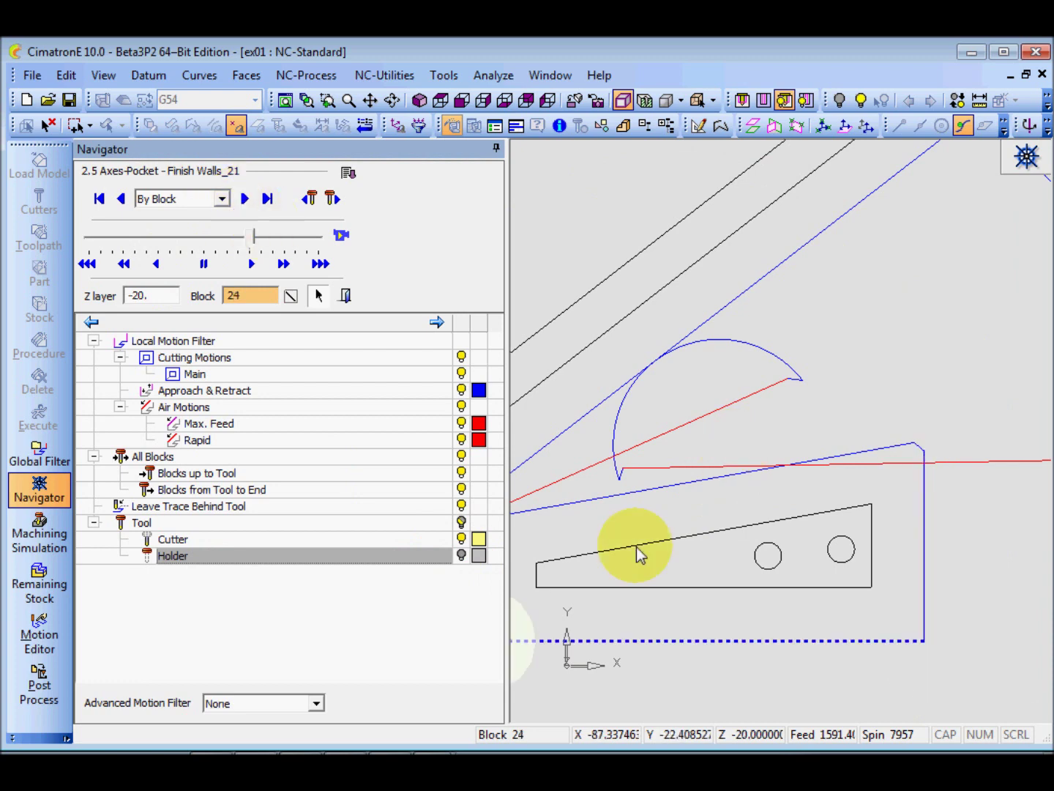
middle_drag(584, 536, 736, 486)
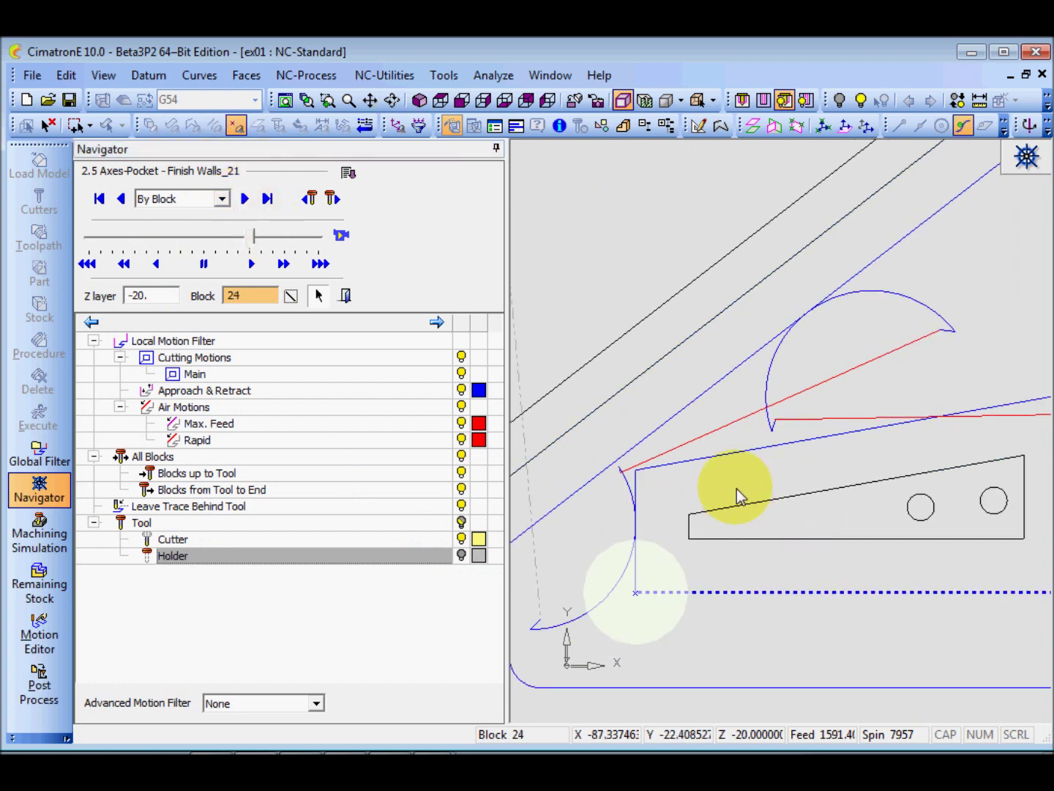
click(245, 199)
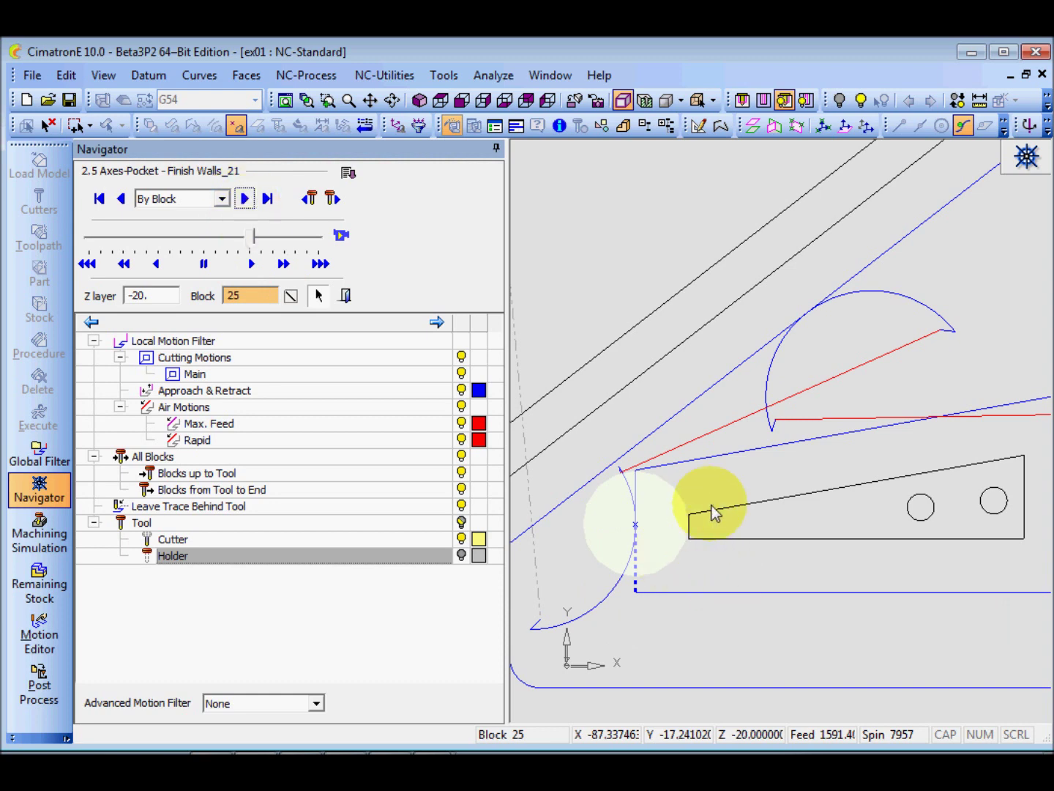
click(246, 200)
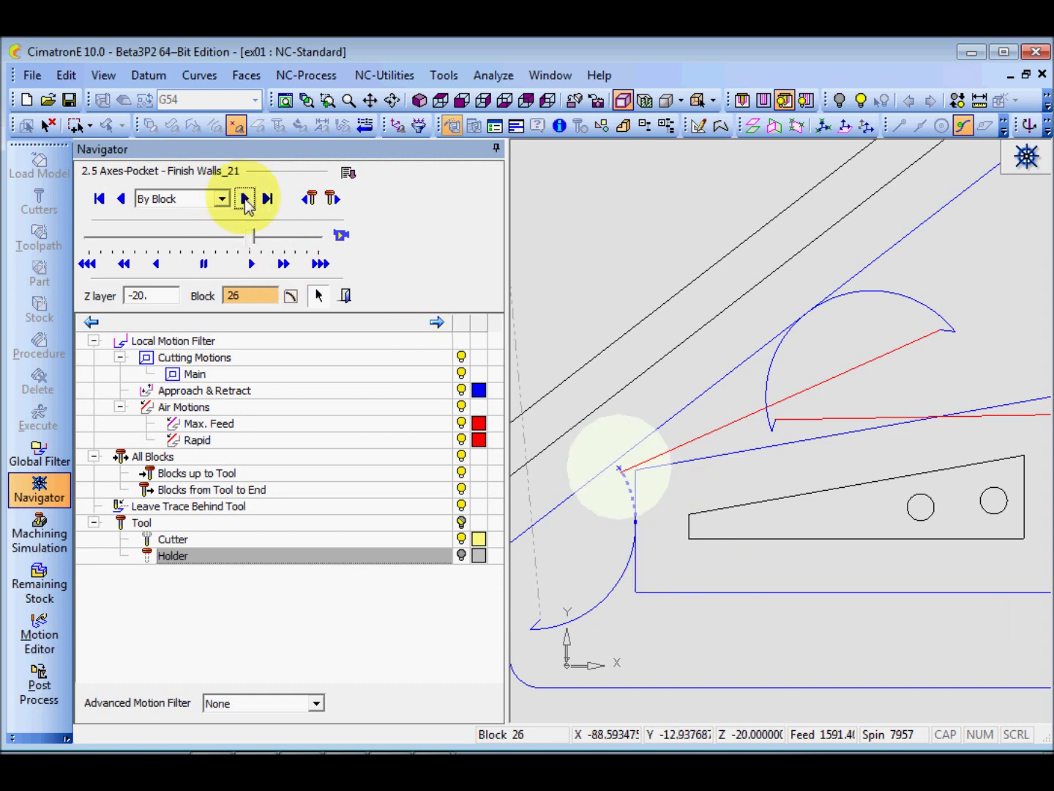
click(346, 295)
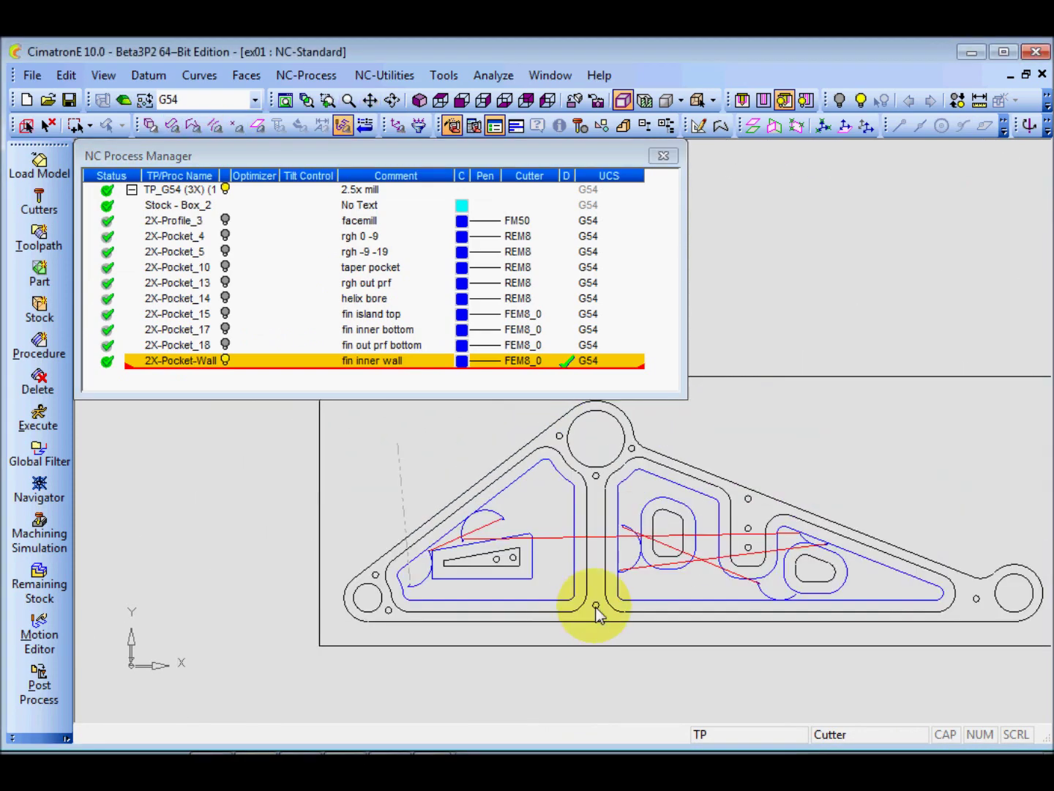
- Hide the toolpath of the "fin inner wall" procedure
middle_drag(597, 615, 568, 540)
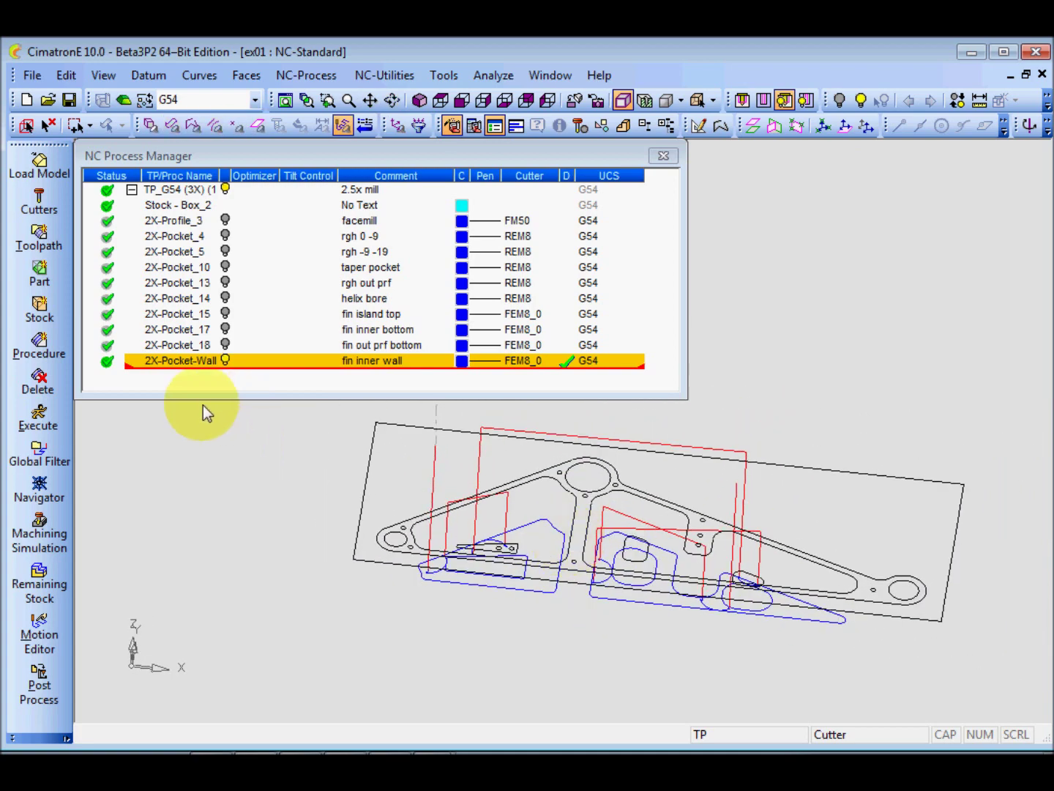
click(227, 360)
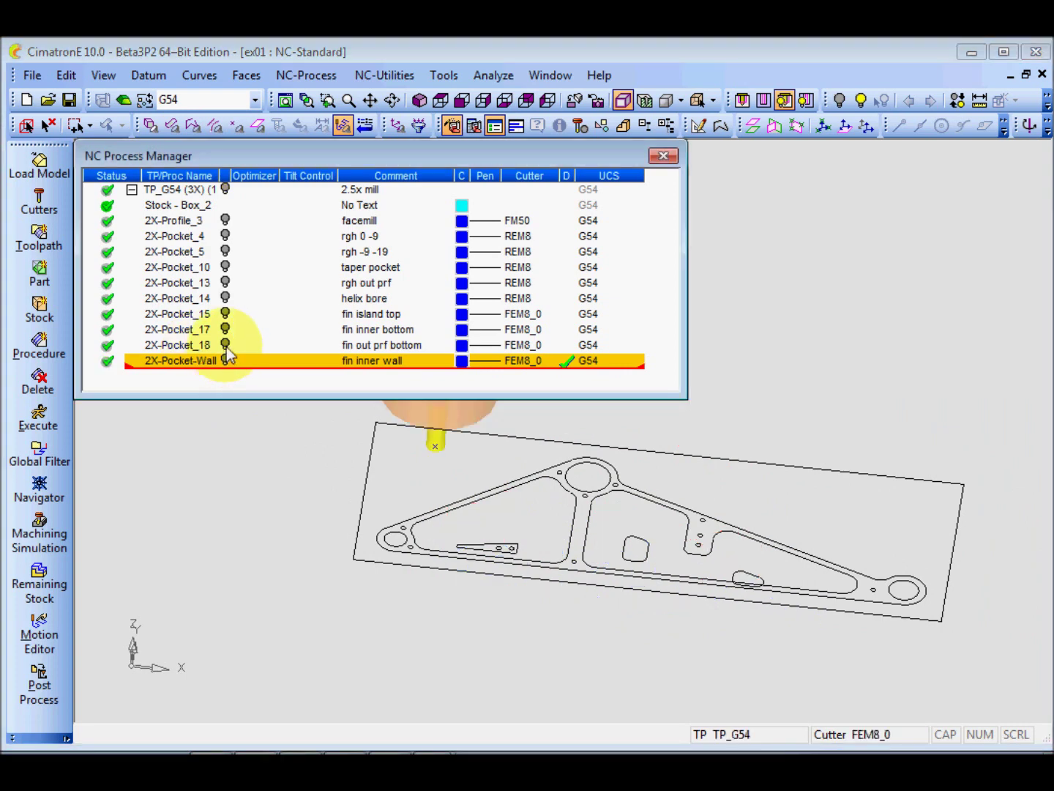
click(226, 360)
click(226, 359)
- Copy the "fin out prf bottom" procedure and paste it after "fin inner wall"
click(203, 351)
right_click(205, 353)
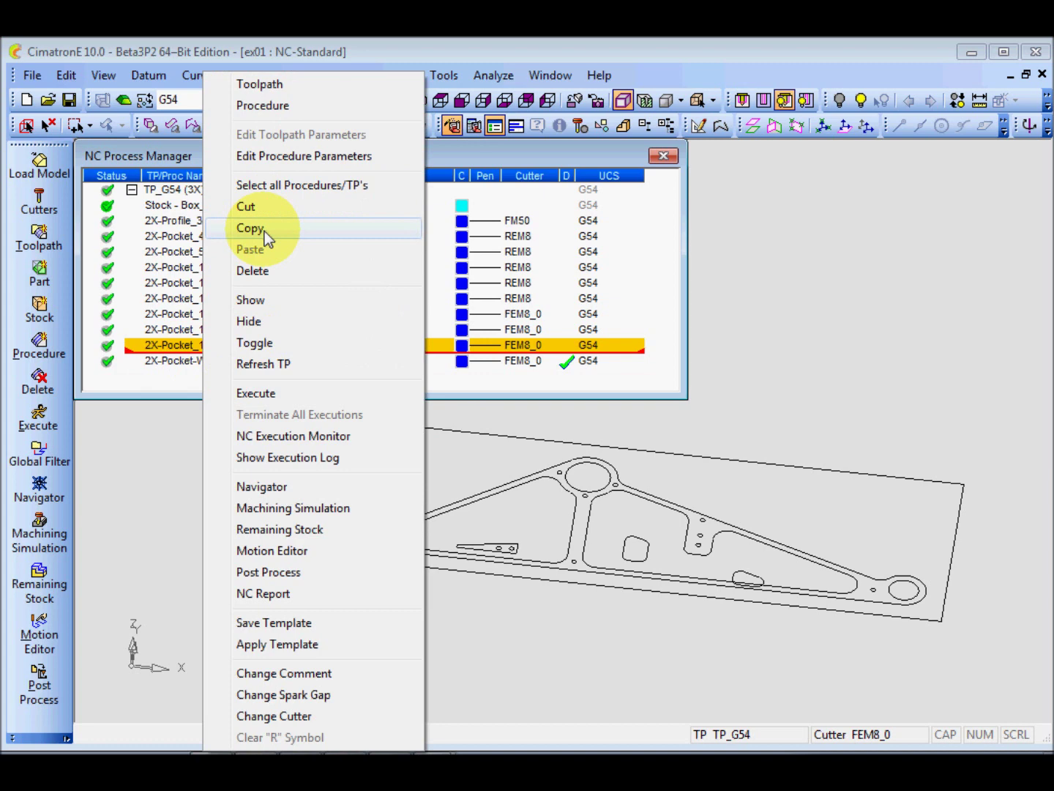
click(265, 231)
click(182, 363)
right_click(181, 364)
click(242, 250)
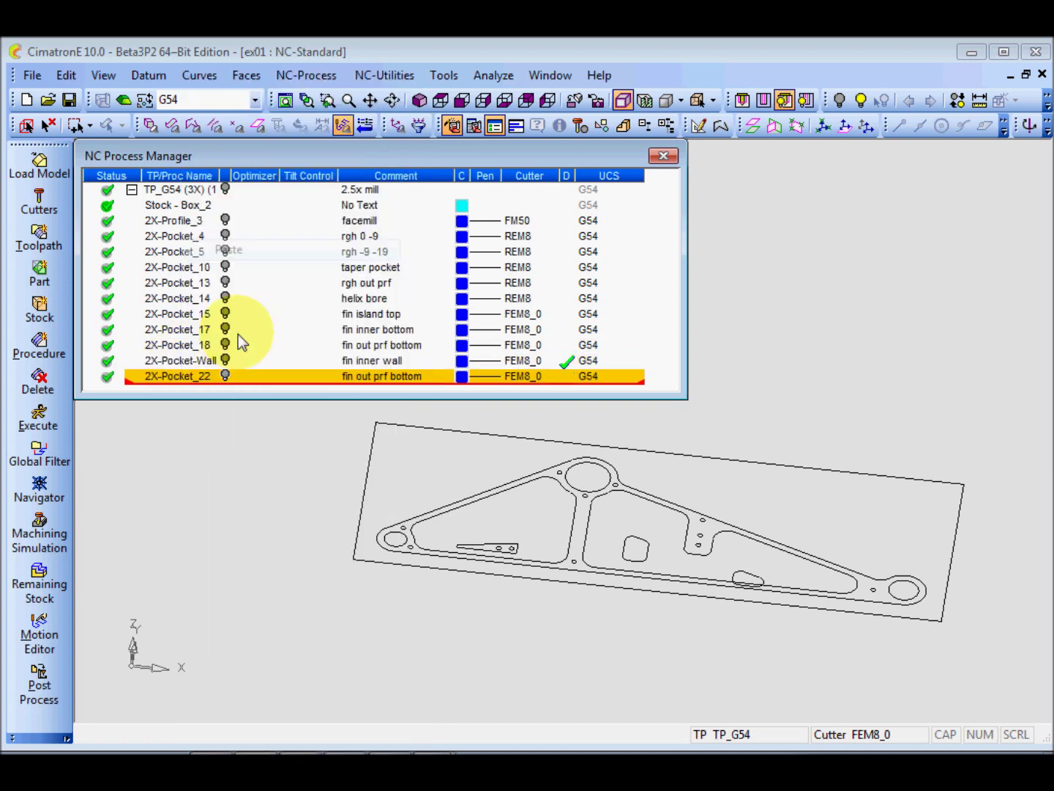
- Change the pasted procedure's comment to "fin out prf wall"
click(375, 379)
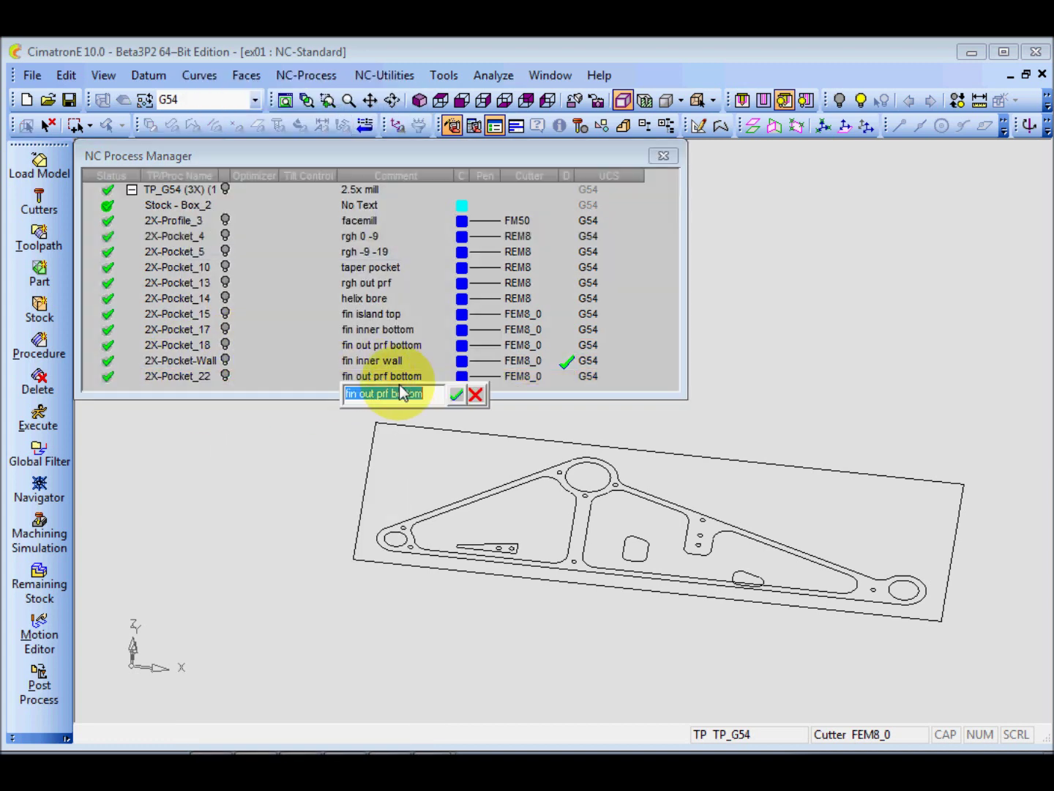
click(431, 393)
key(BackSpace)
key(BackSpace)
key(BackSpace)
key(BackSpace)
key(BackSpace)
key(BackSpace)
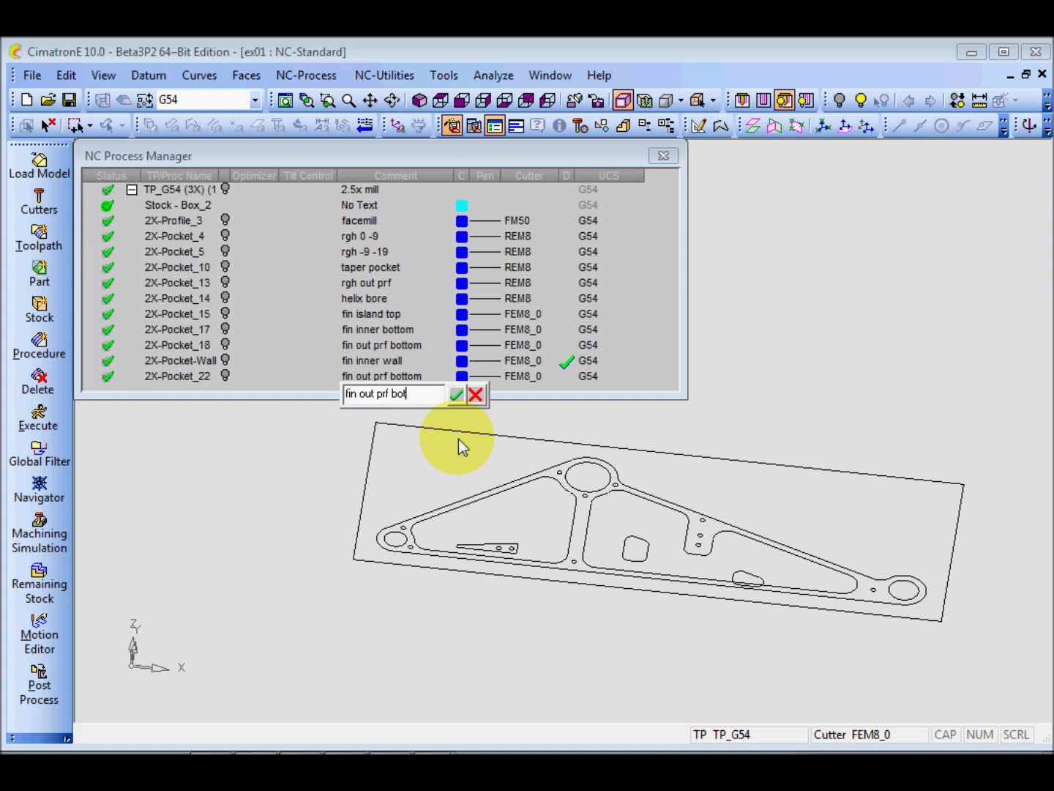
text(wall)
key(Return)
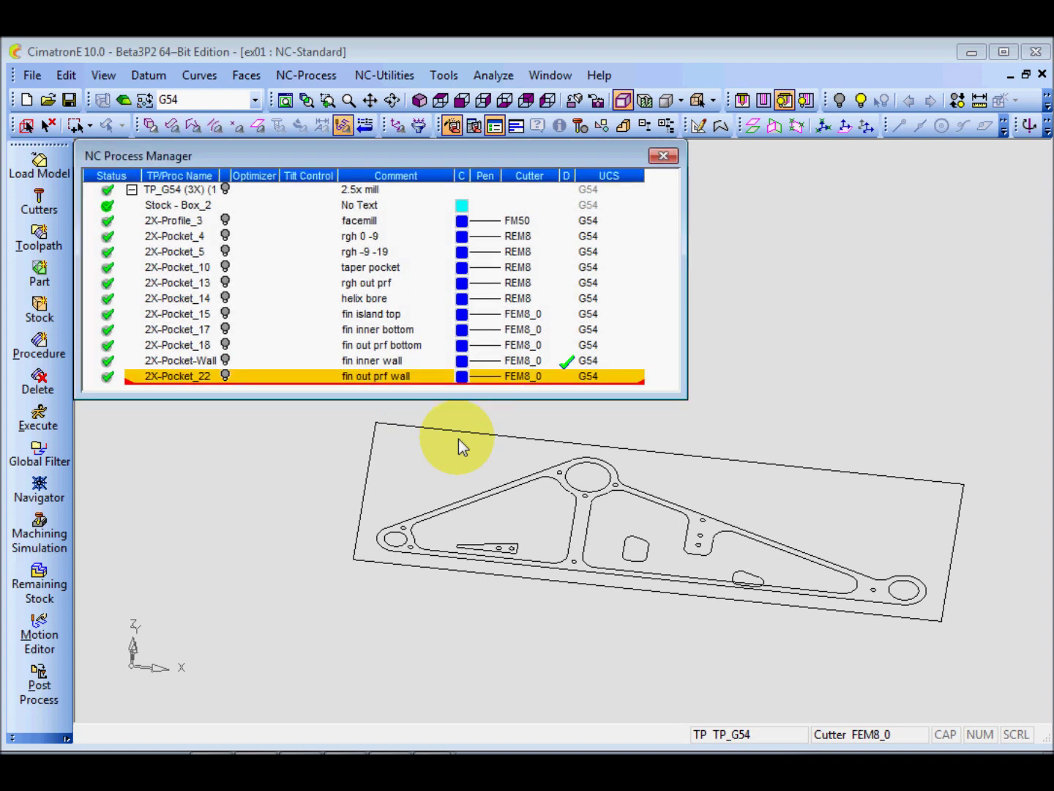
- Show the toolpath of "fin out prf wall", open the procedure for editing, and change its type to Pocket - Finish Walls
click(225, 376)
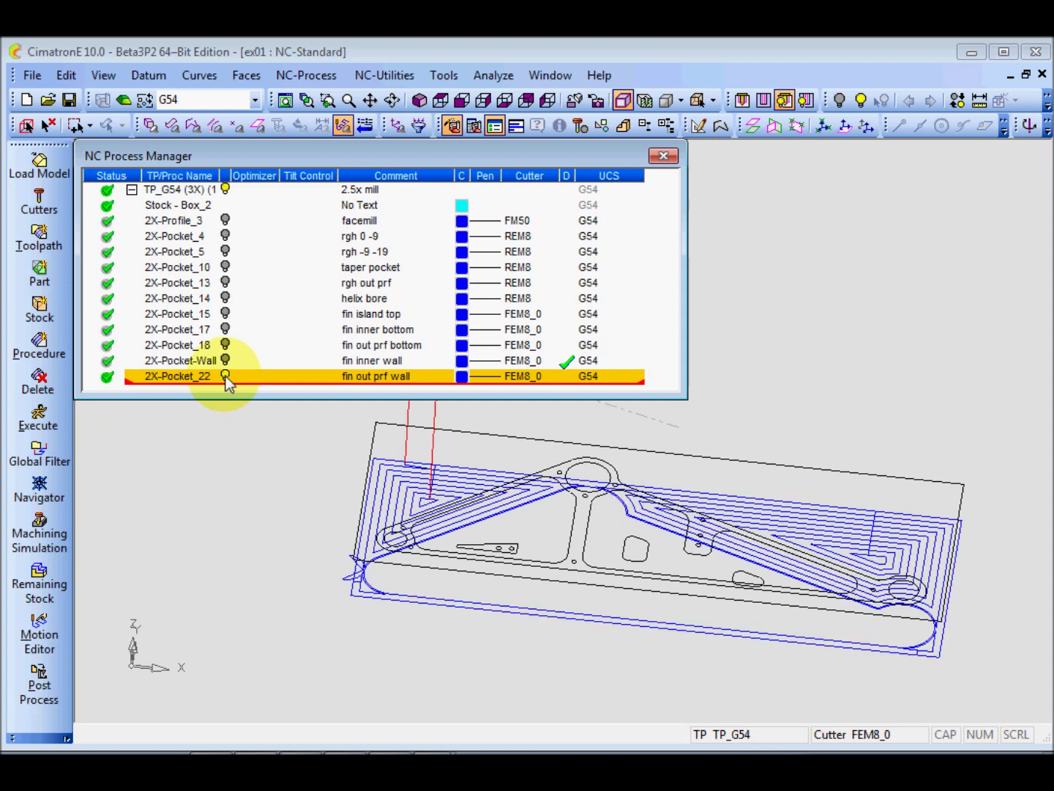
double_click(188, 381)
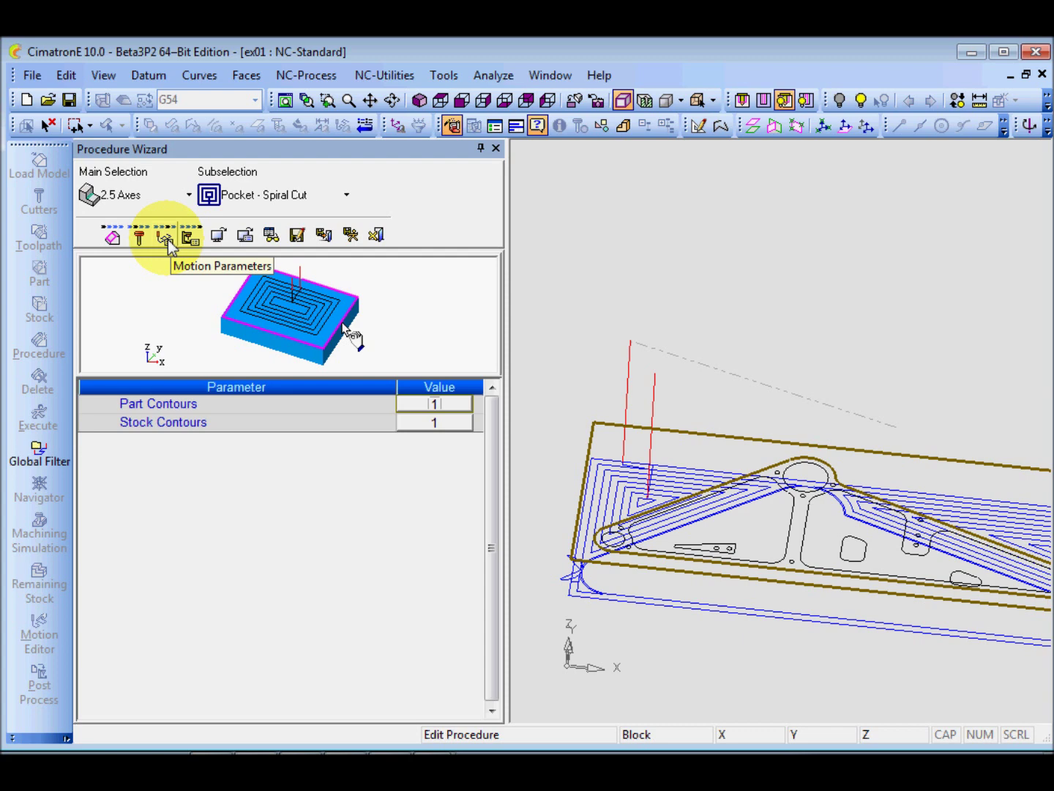
click(168, 238)
click(309, 208)
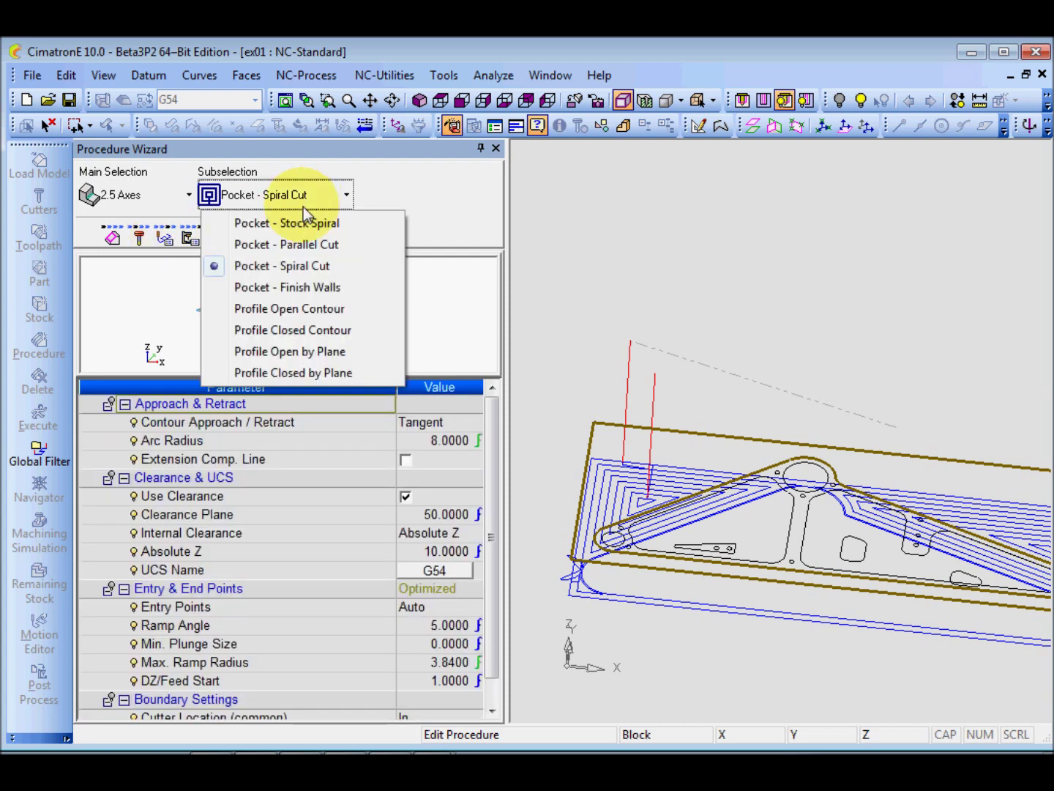
click(320, 288)
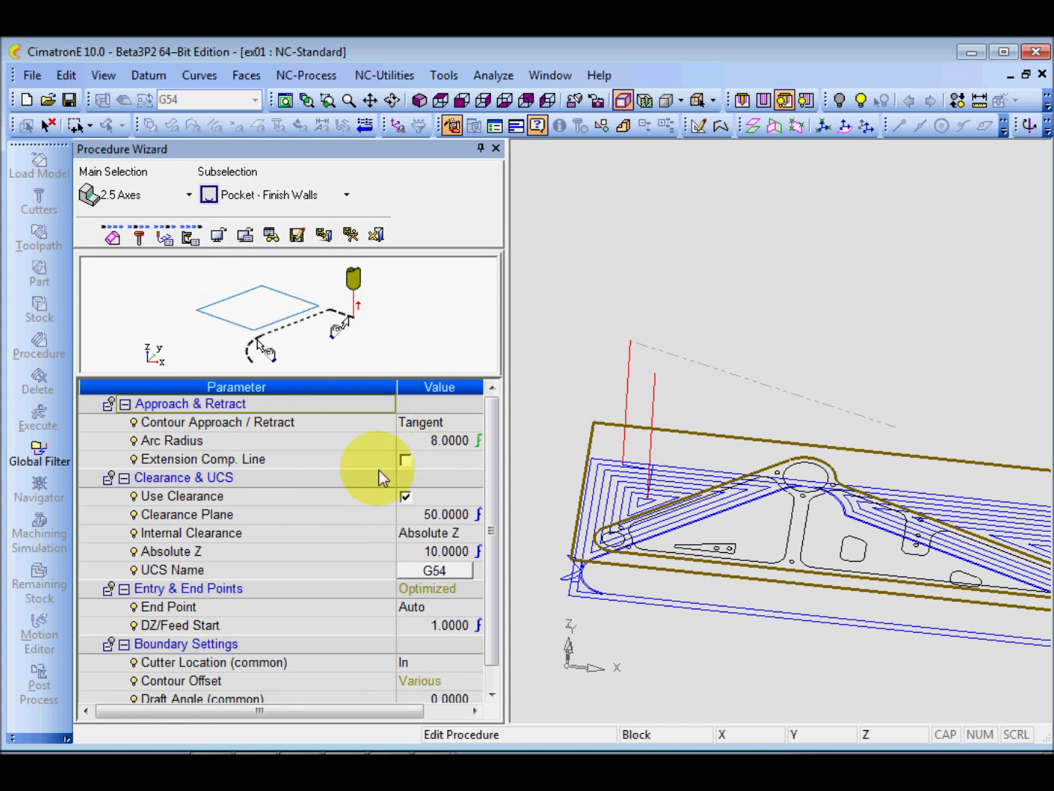
- Enable the extension compensation line and set cutter compensation to the Yes-Tip option for "fin out prf wall"
click(406, 458)
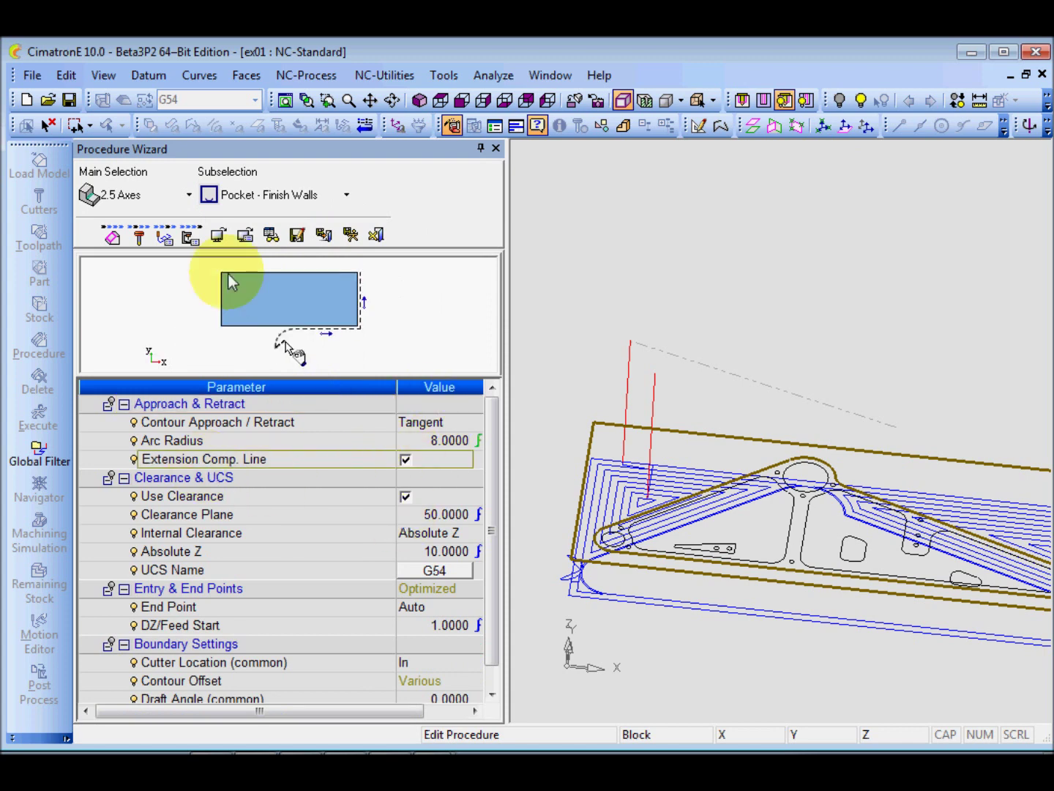
click(190, 234)
click(279, 539)
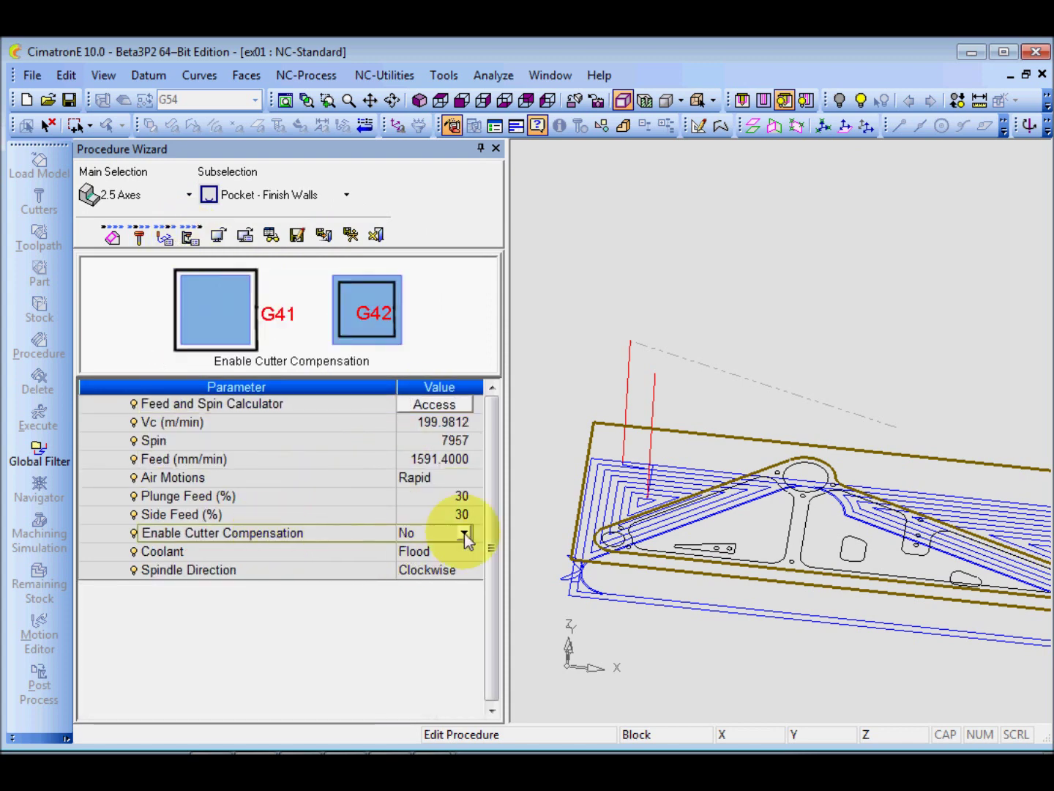
click(464, 533)
click(433, 569)
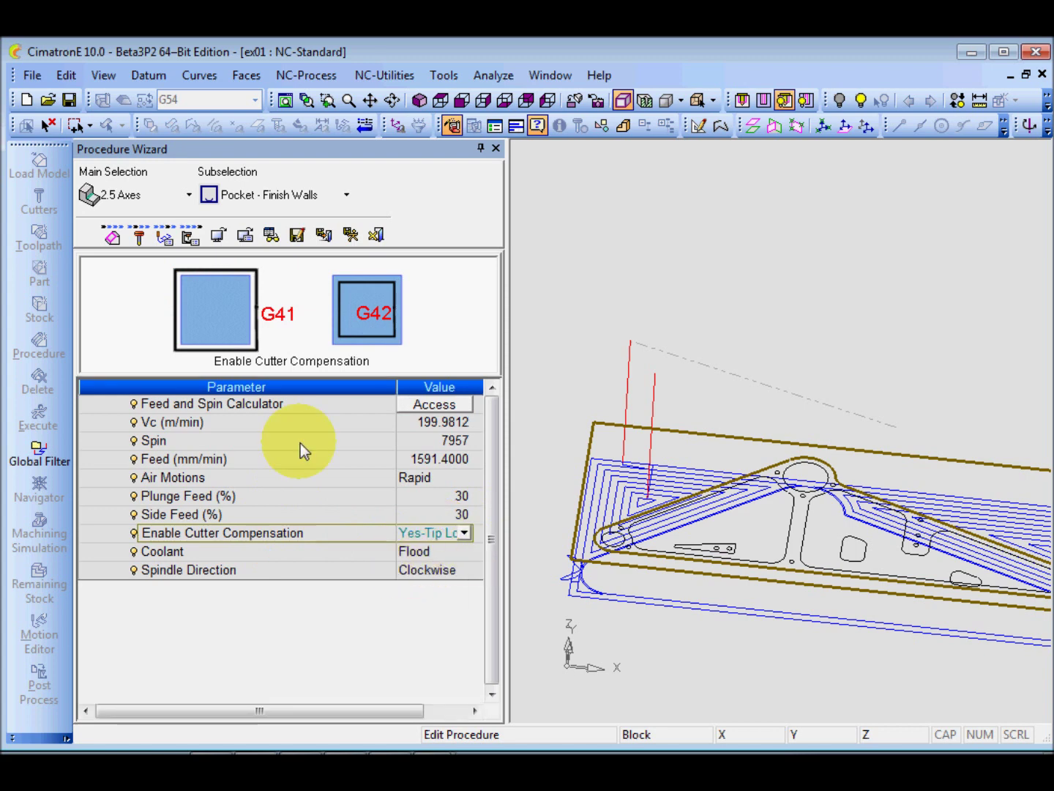
- Set the offset of the outer-profile part contour to 0 in "fin out prf wall" and confirm the contour
click(165, 236)
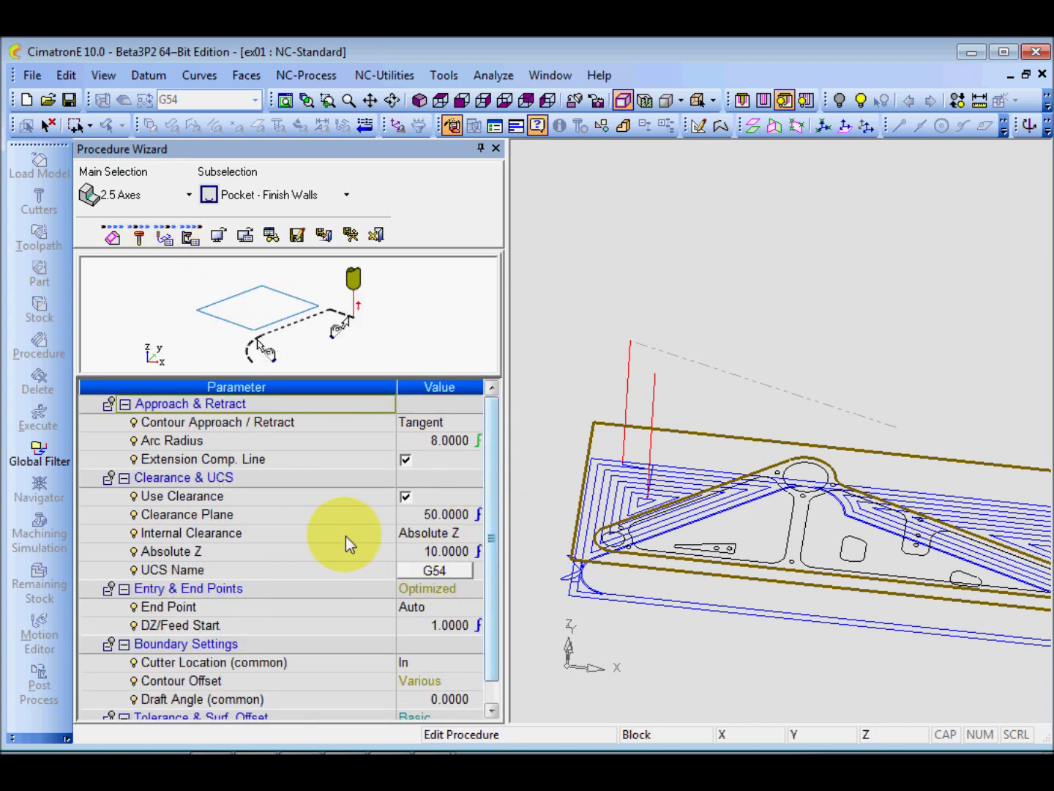
scroll(492, 711, down, 4)
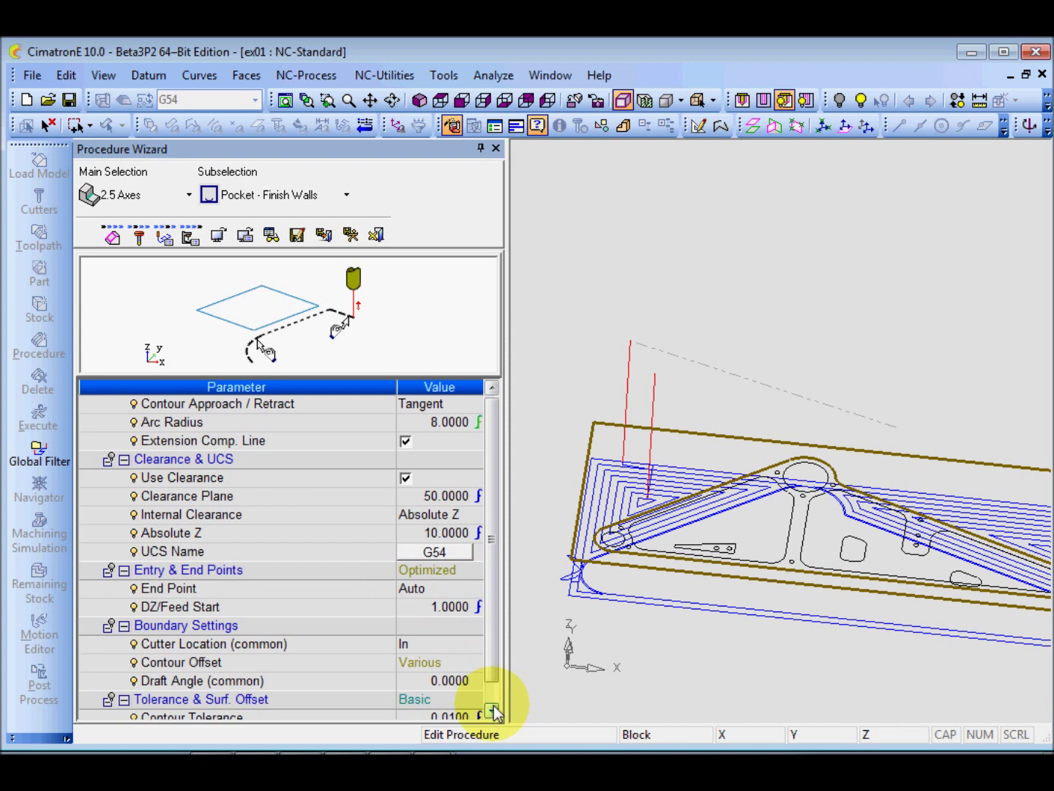
scroll(492, 710, down, 4)
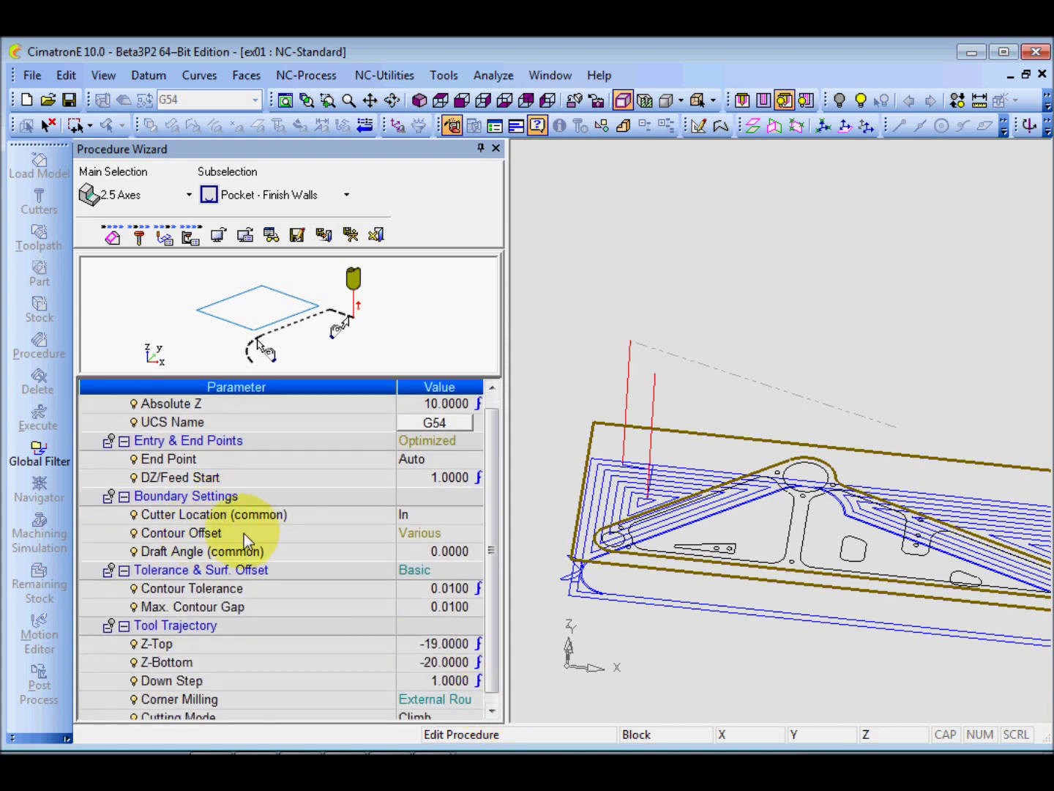
scroll(491, 557, down, 2)
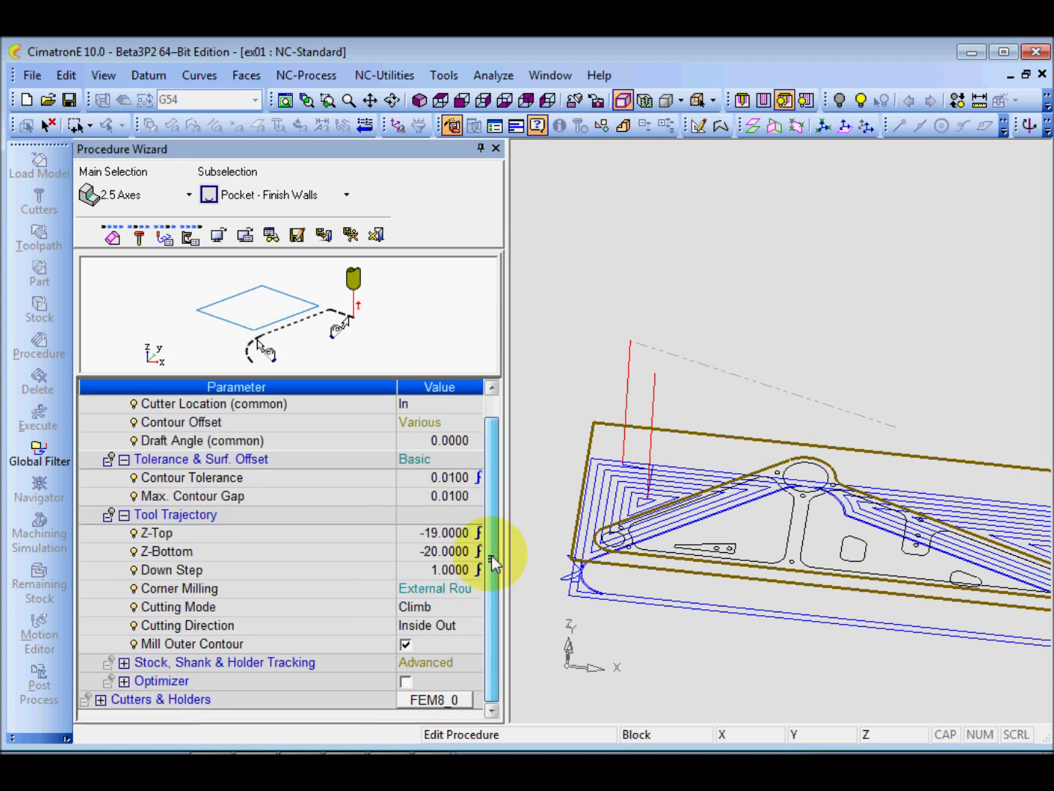
scroll(492, 448, up, 2)
scroll(494, 446, down, 1)
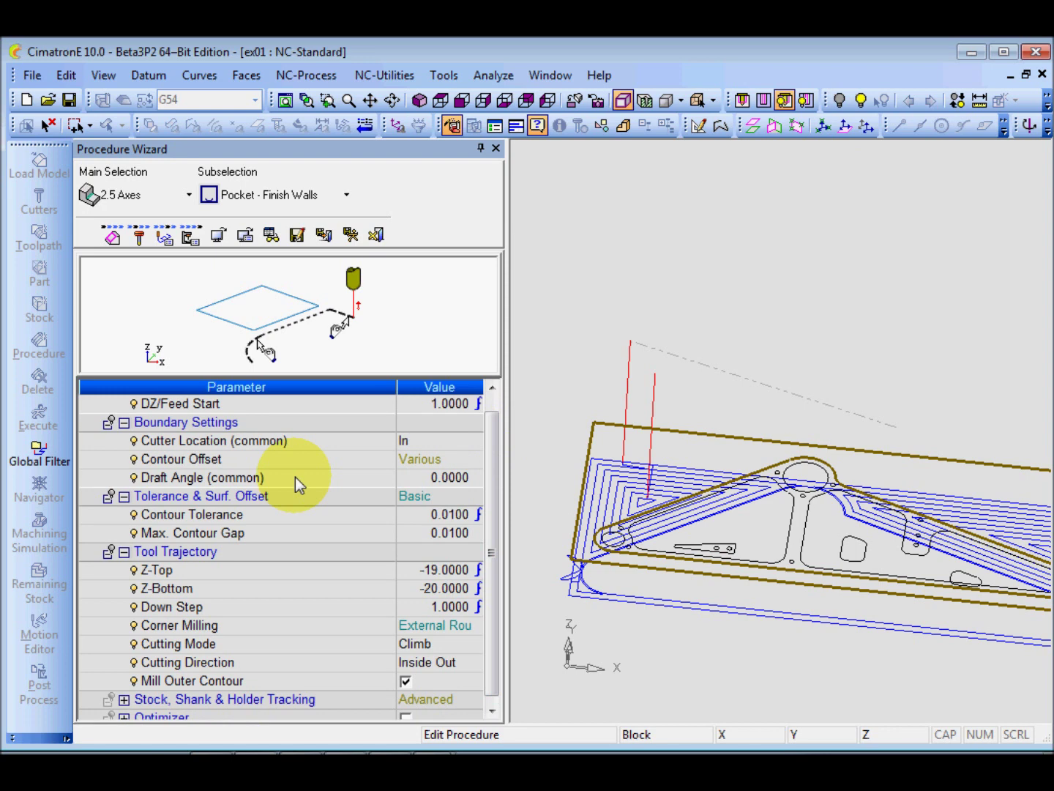
click(112, 236)
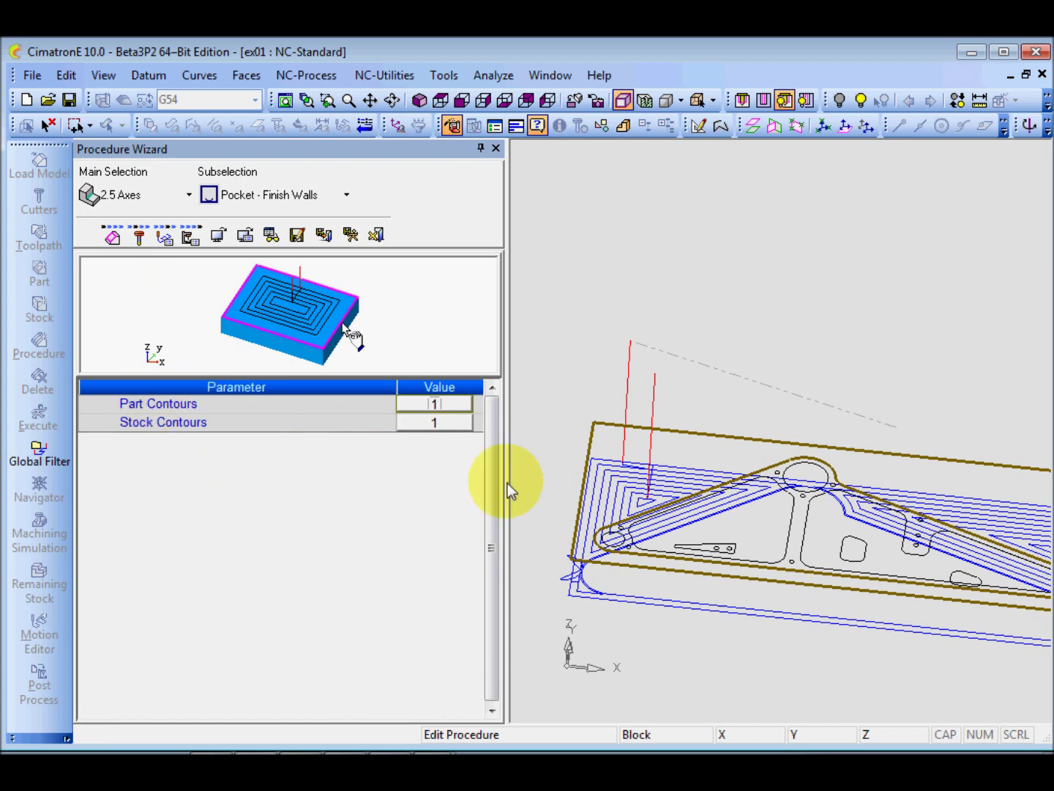
click(439, 407)
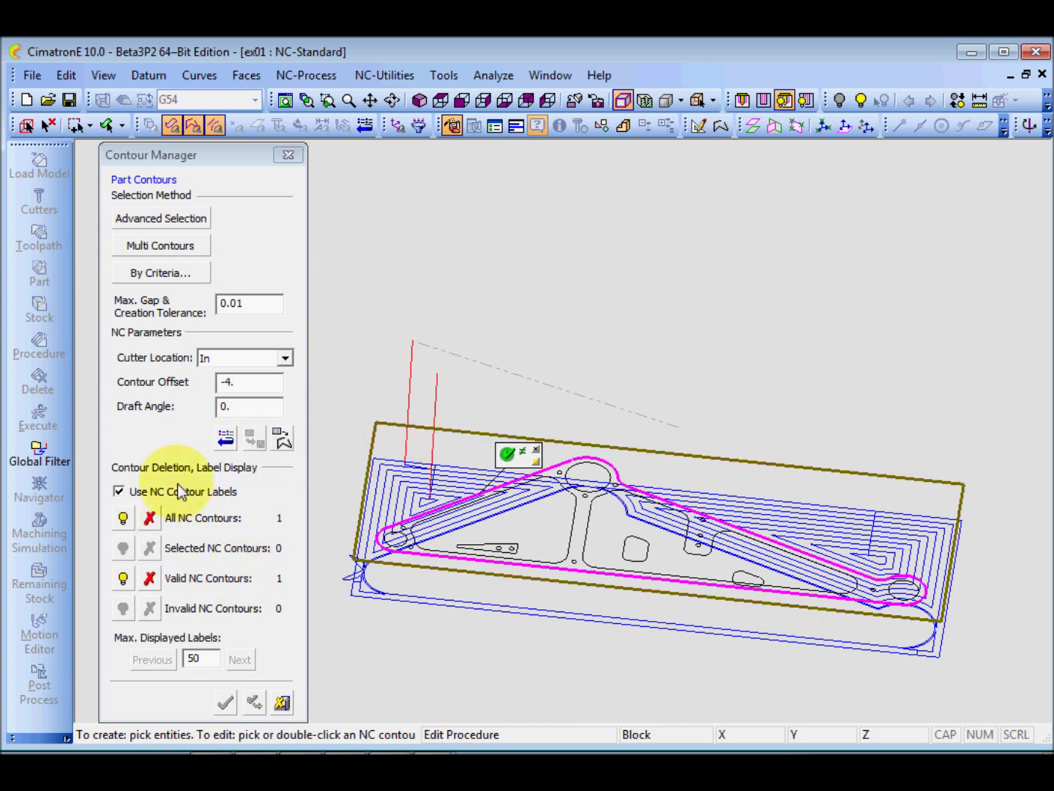
click(517, 459)
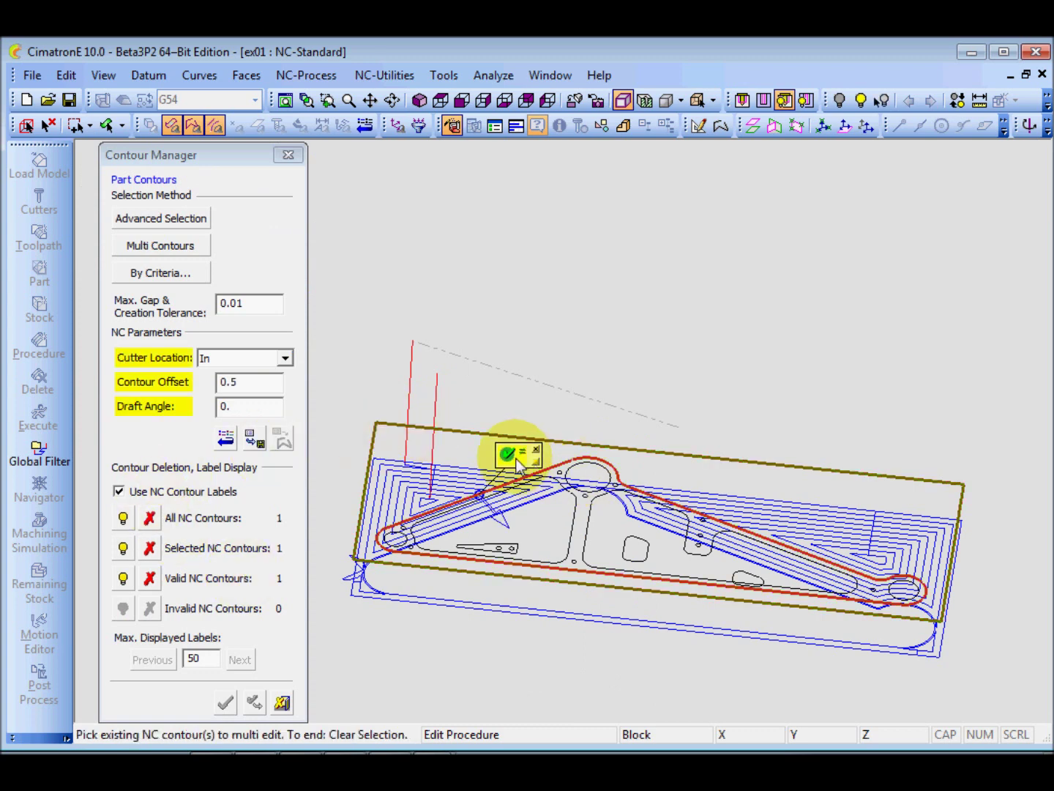
drag(245, 381, 170, 388)
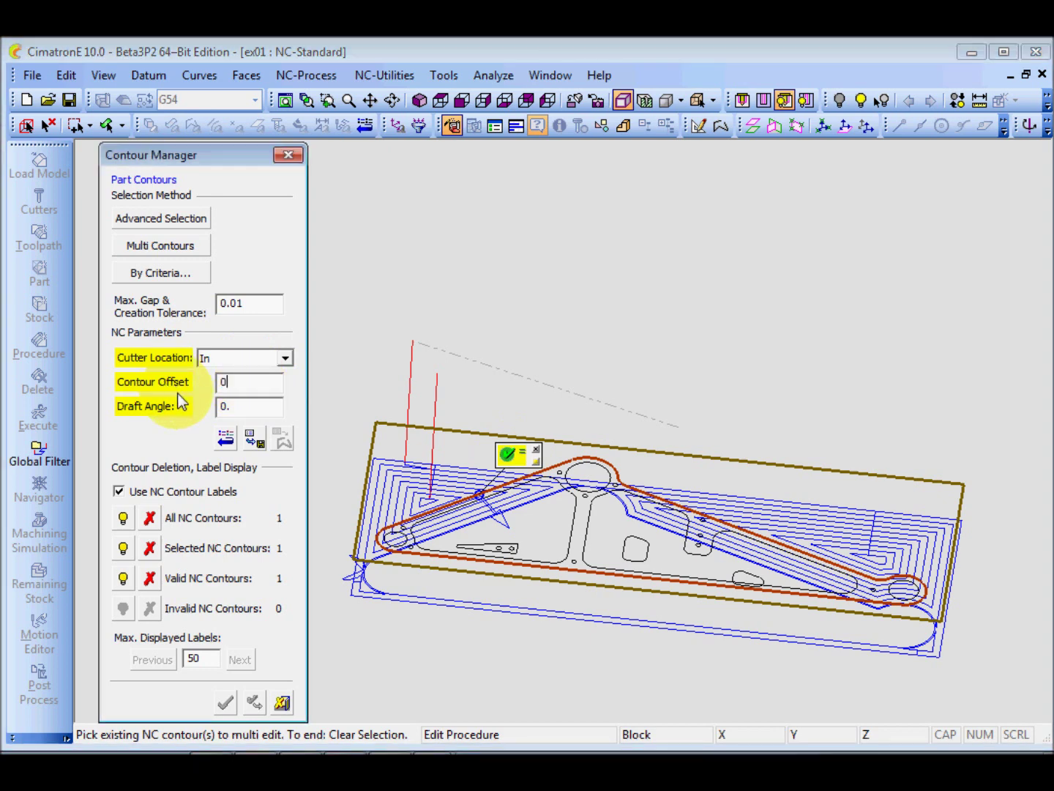
text(0)
click(226, 439)
click(225, 705)
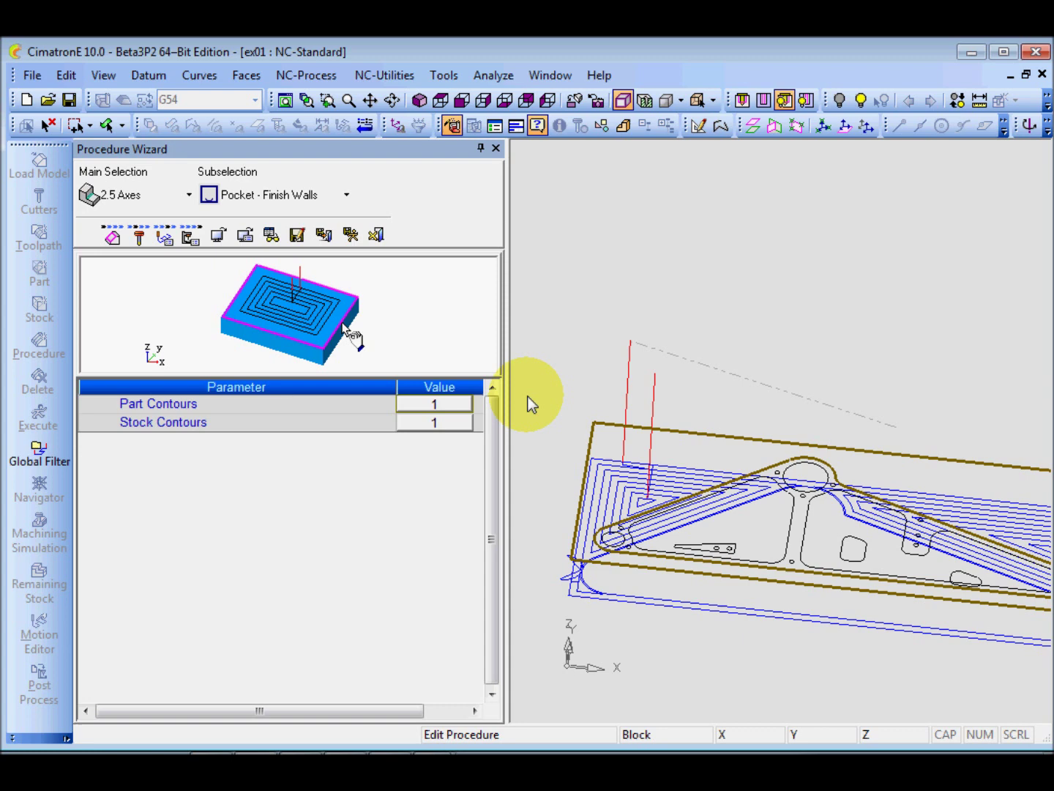
- Check the stock contour's offset, and review the boundary, tolerance and tool trajectory parameters of "fin out prf wall"
click(445, 424)
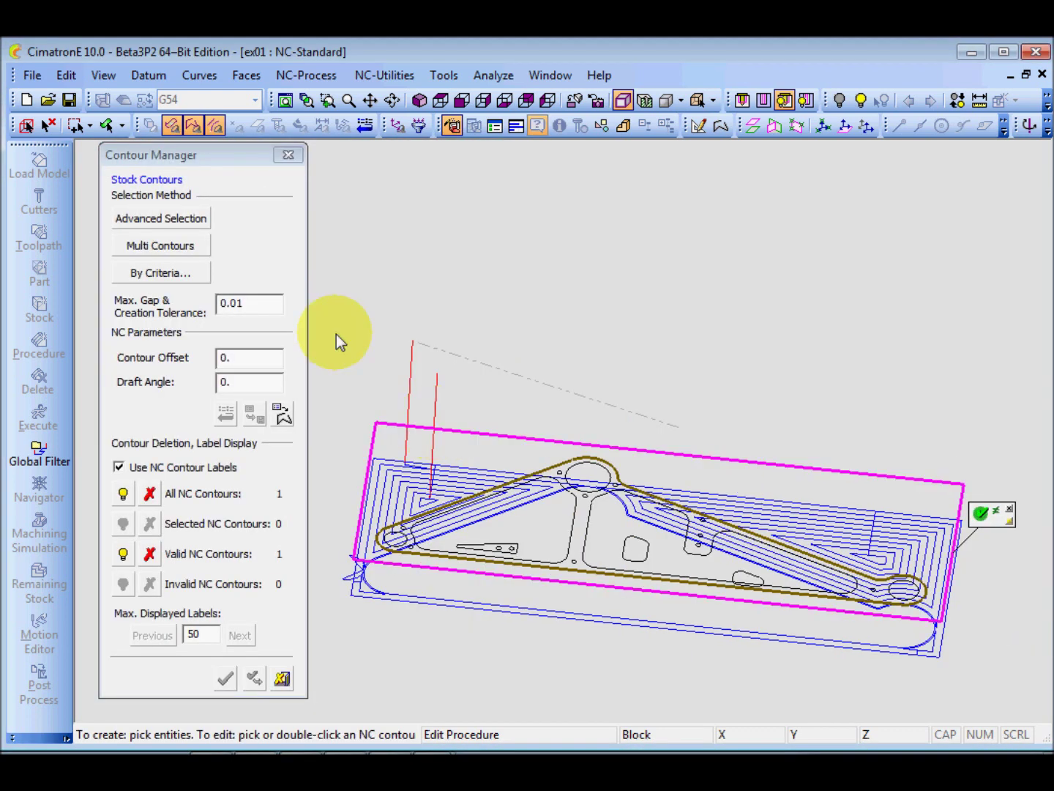
click(237, 675)
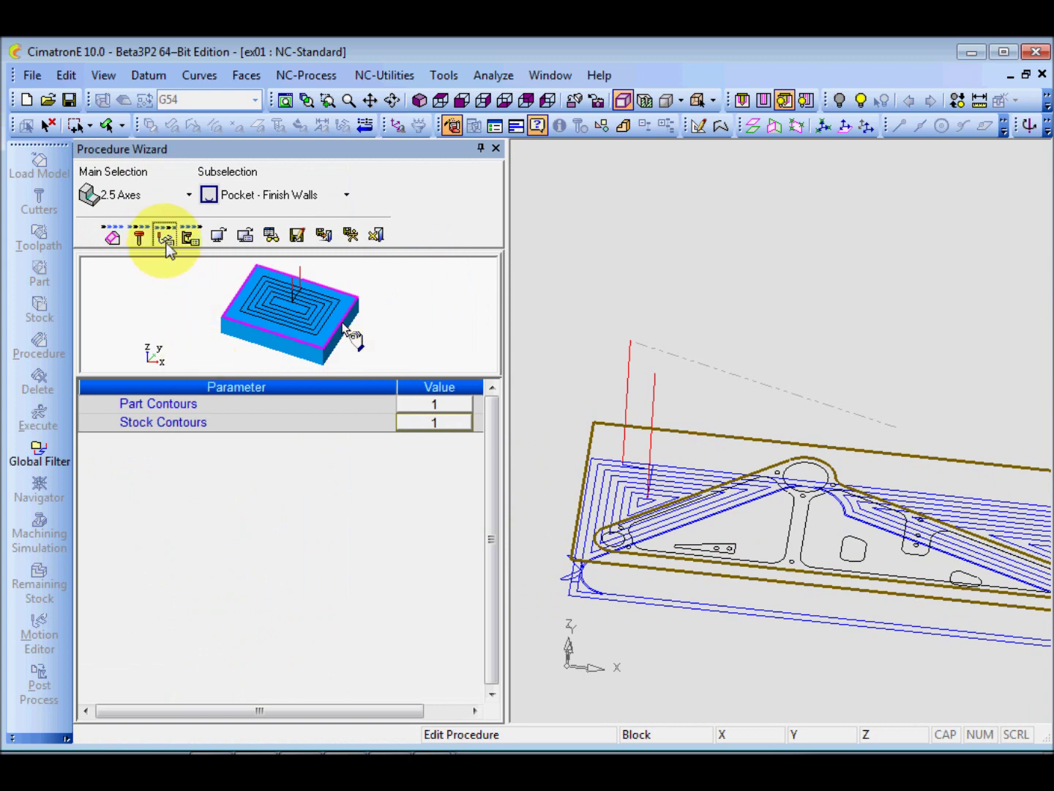
click(167, 242)
scroll(494, 579, down, 4)
scroll(492, 589, up, 3)
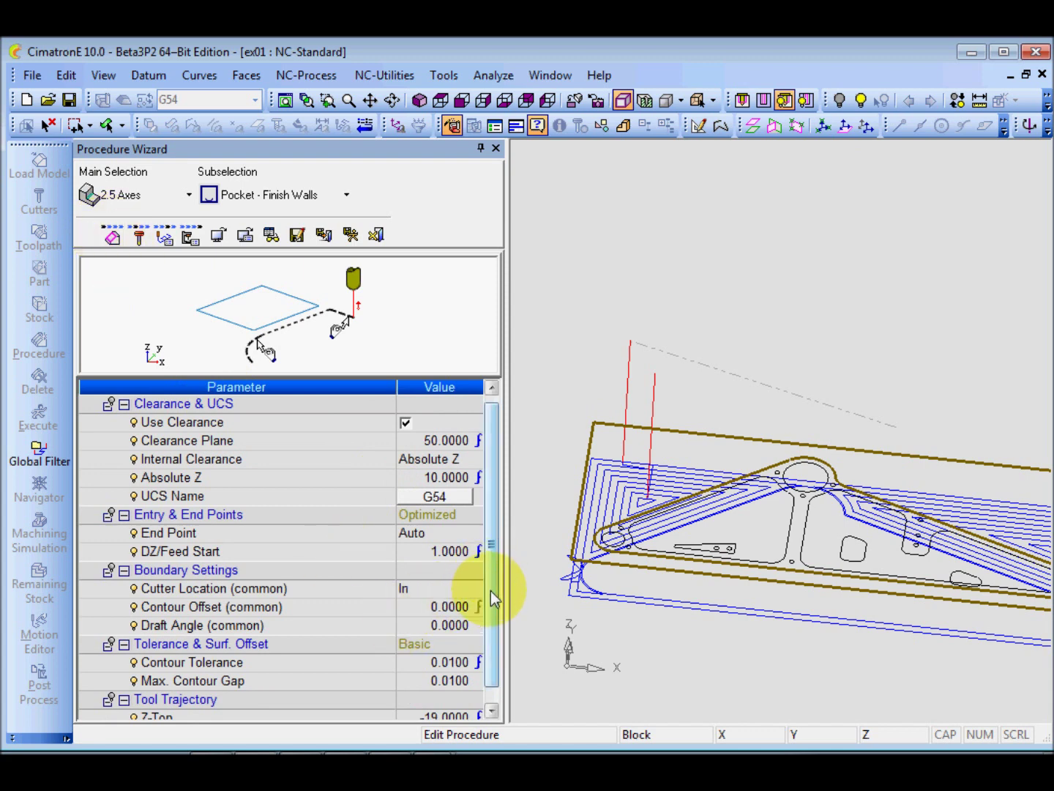
drag(491, 598, 497, 610)
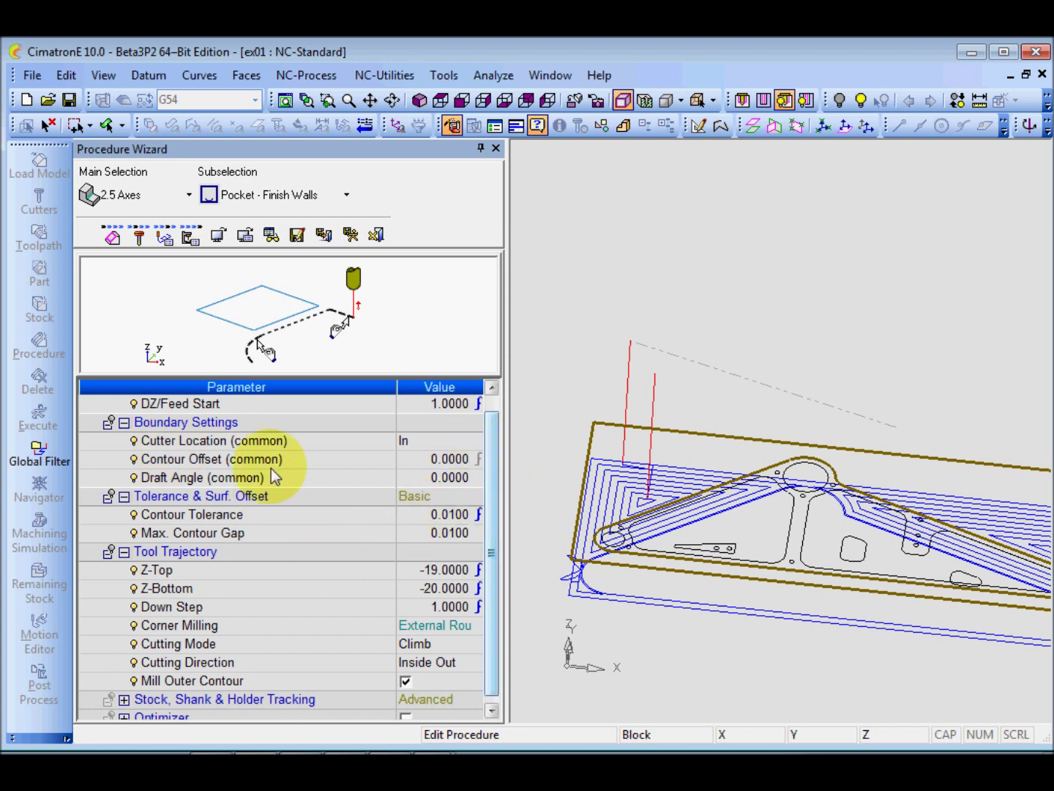
- Check the contour offset and set the contour tolerance of "fin out prf wall" to 0.003
click(180, 459)
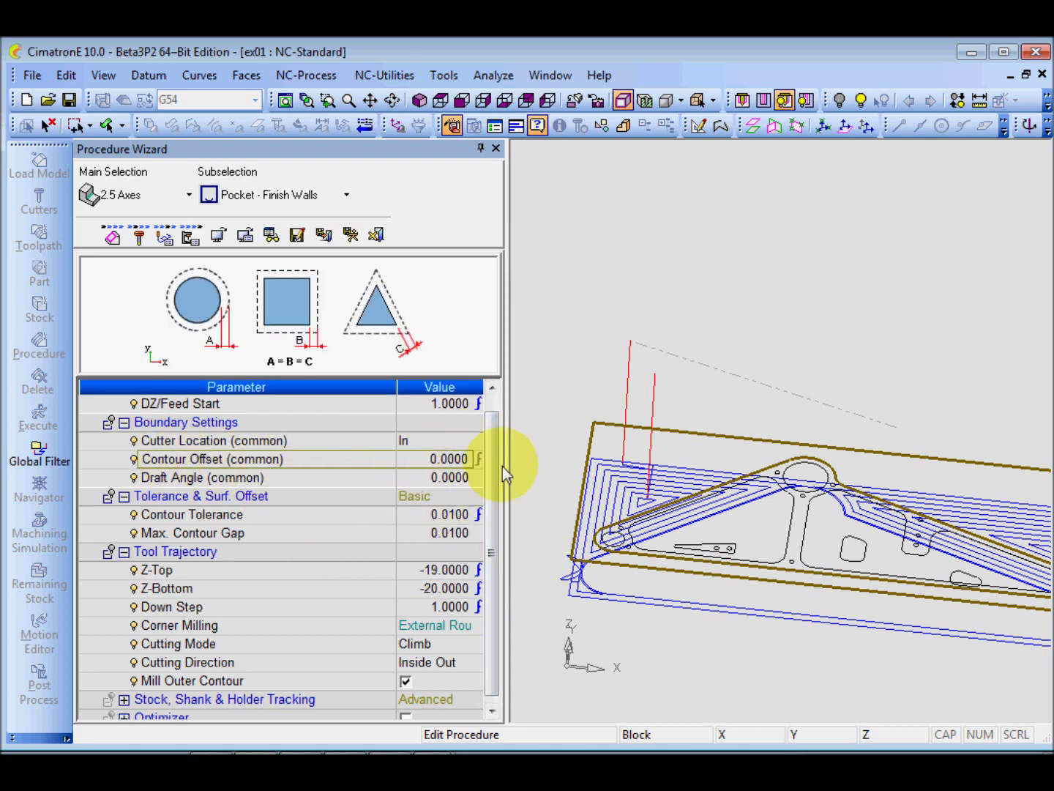
click(492, 386)
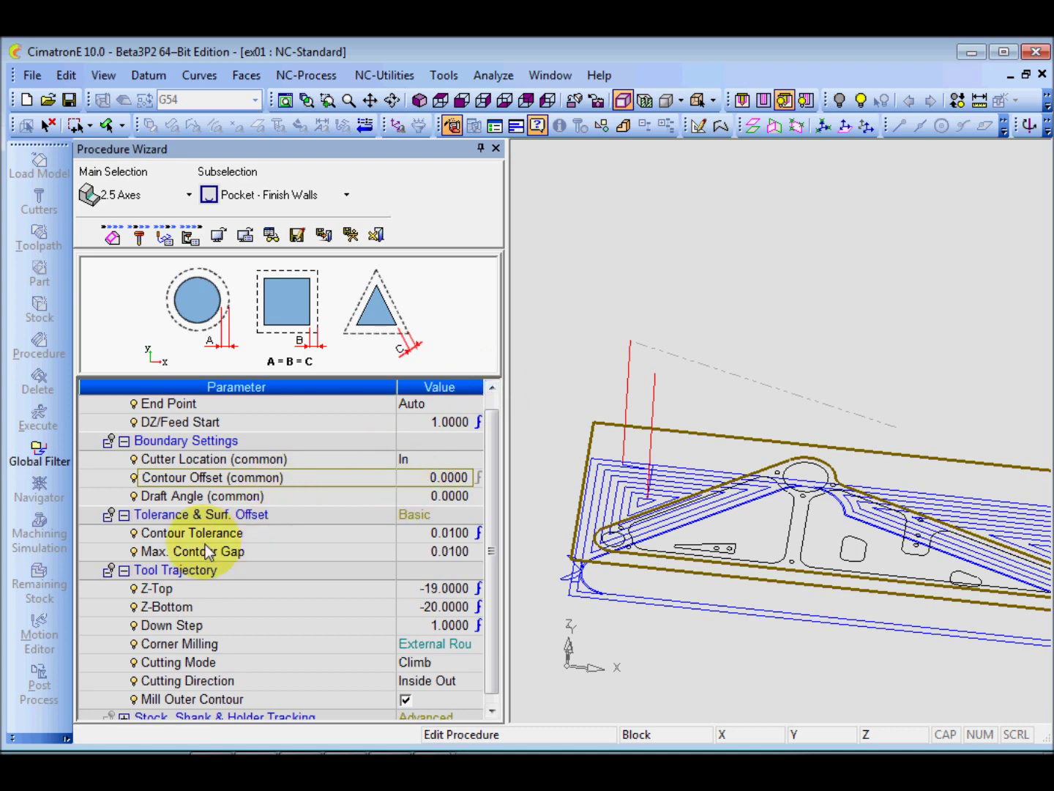
click(408, 535)
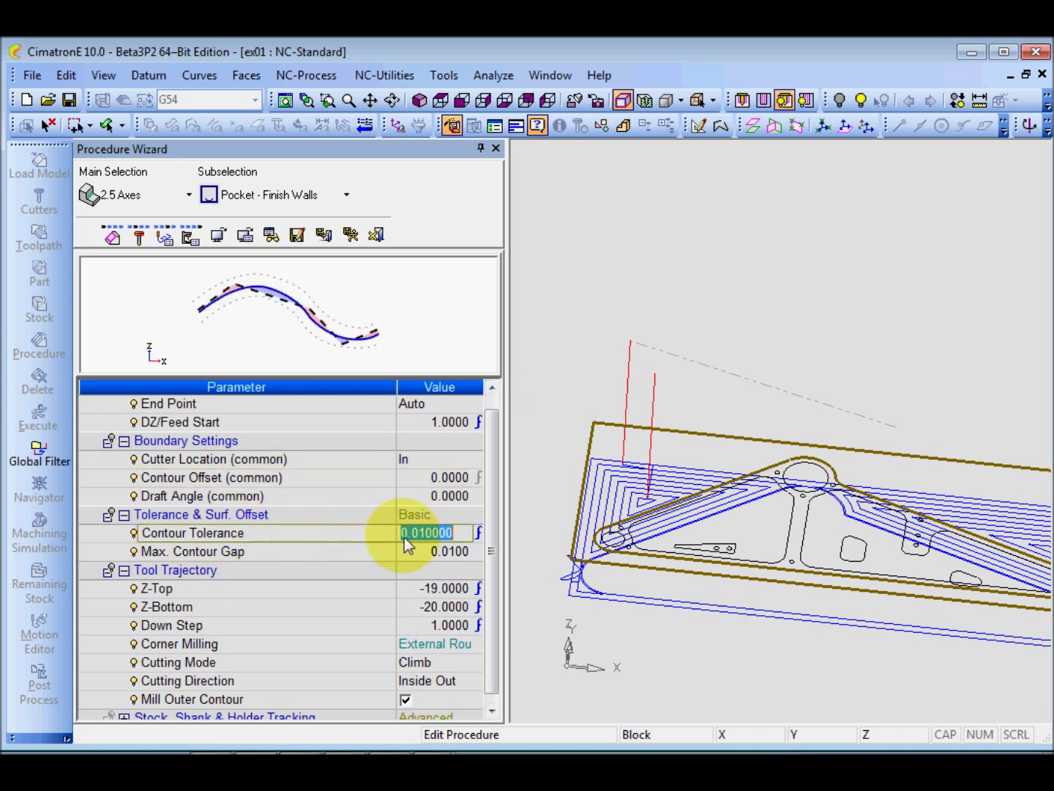
text(0.003)
key(Return)
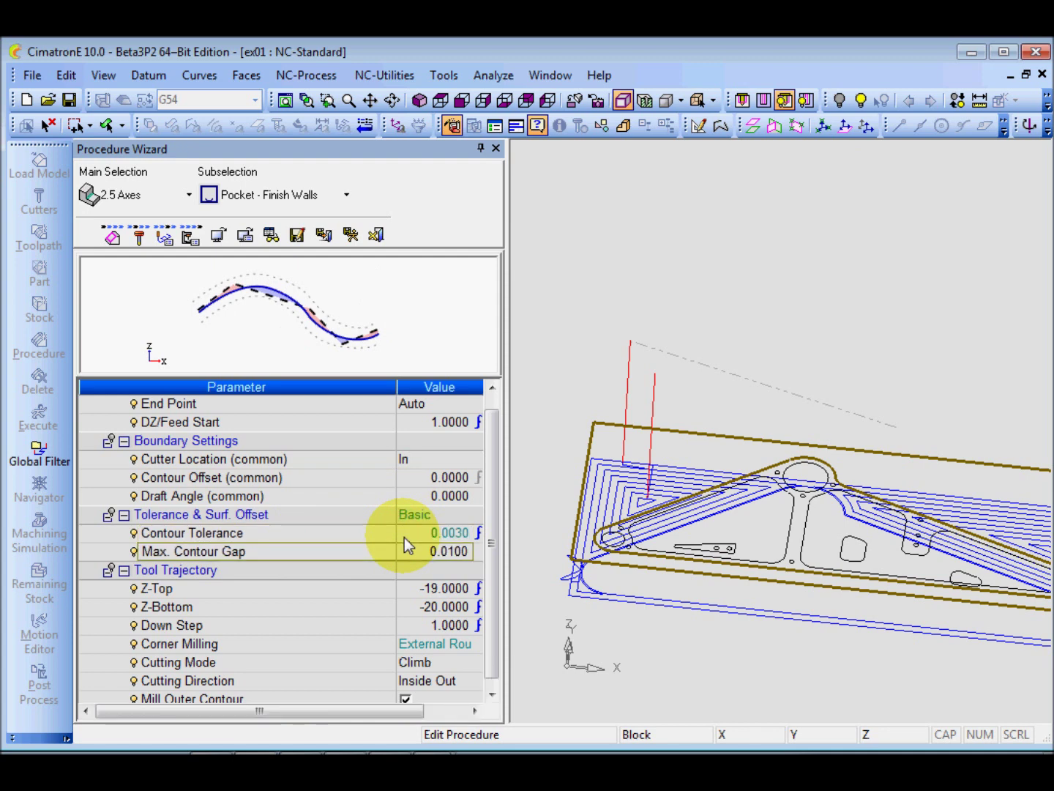
- Set Z-Top to -20 for "fin out prf wall", then save and calculate the procedure
click(408, 593)
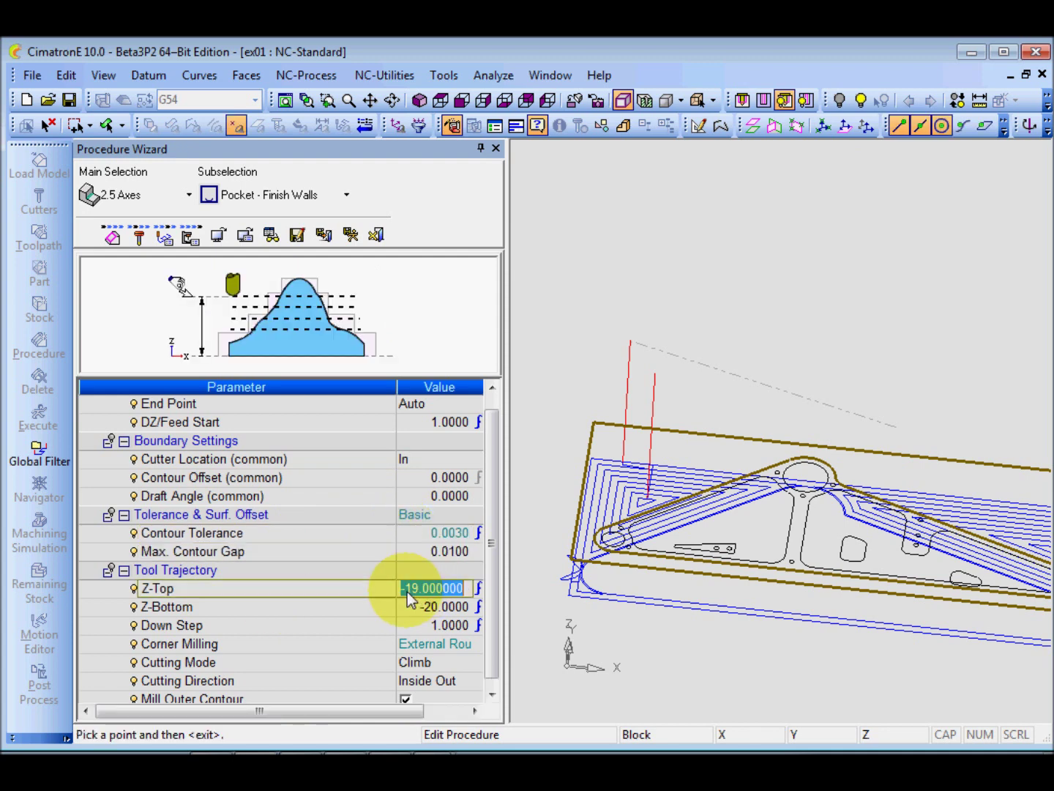
text(-20)
key(Return)
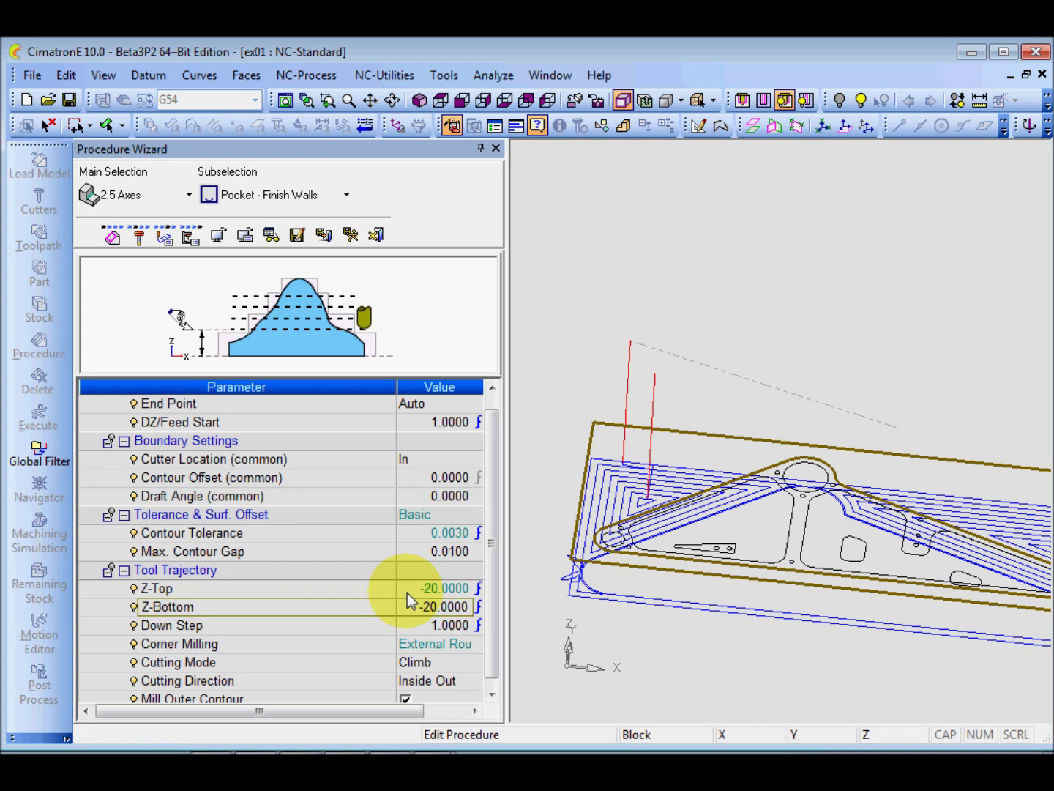
click(493, 691)
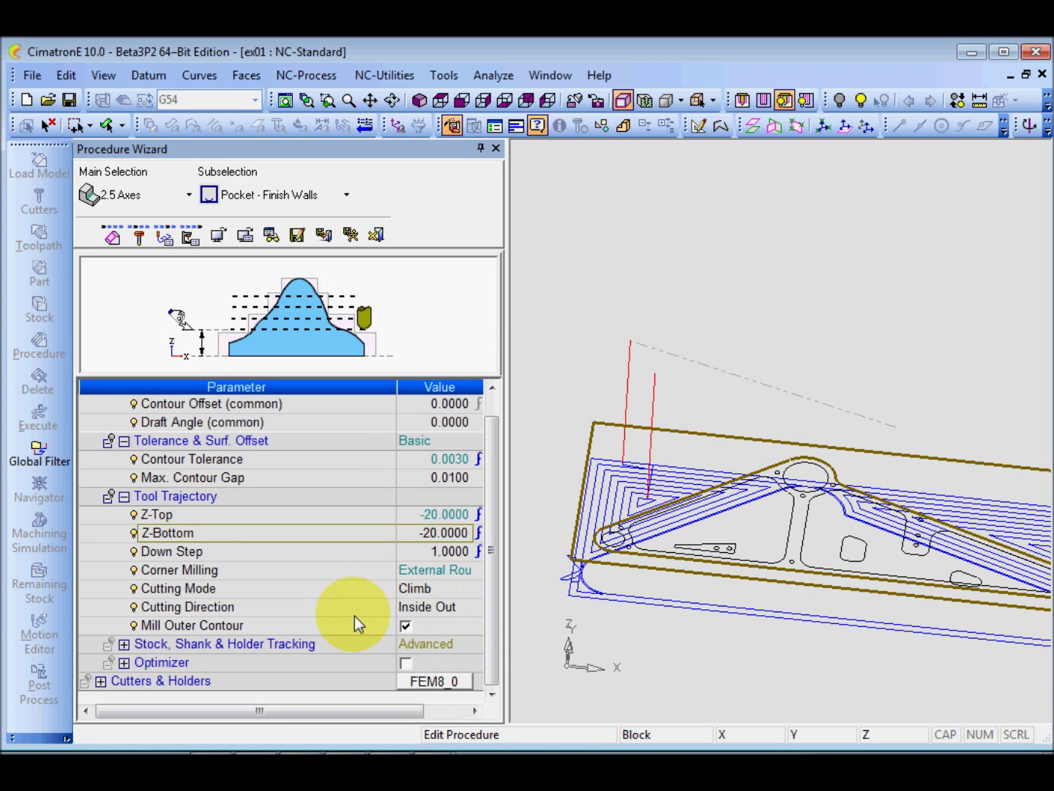
click(351, 235)
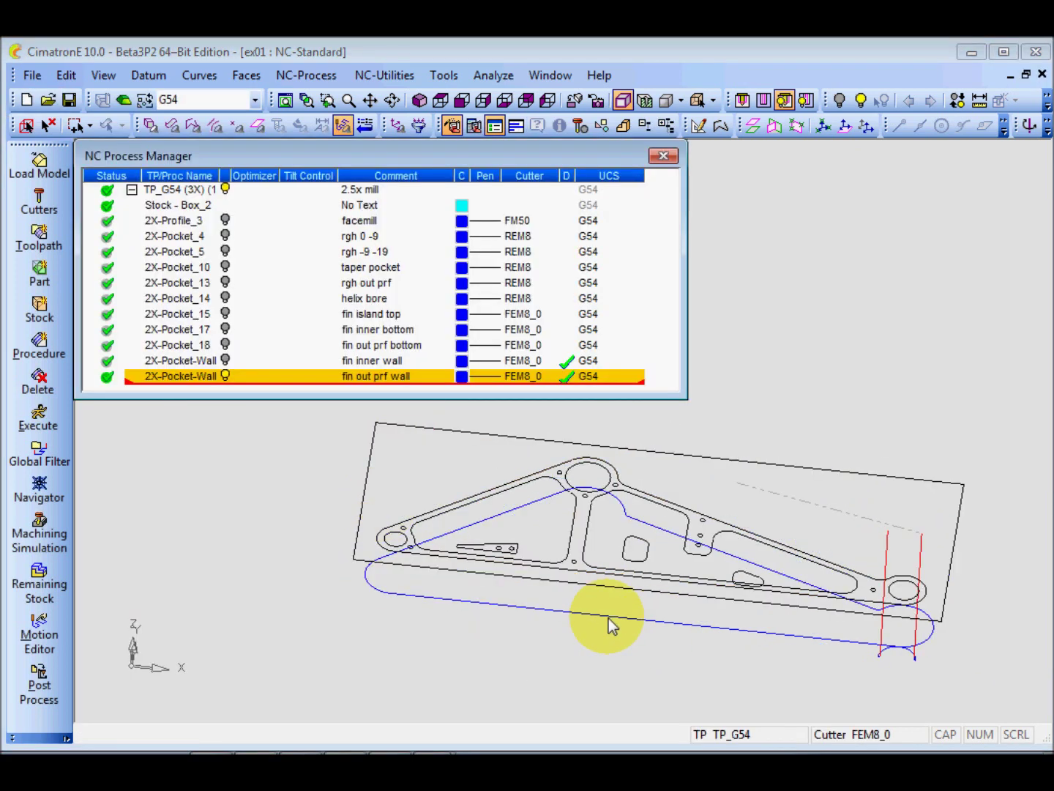
- Inspect the "fin out prf wall" toolpath from above and check the cutter's position along the plate's long straight edge with the Navigator
middle_drag(514, 606, 558, 583)
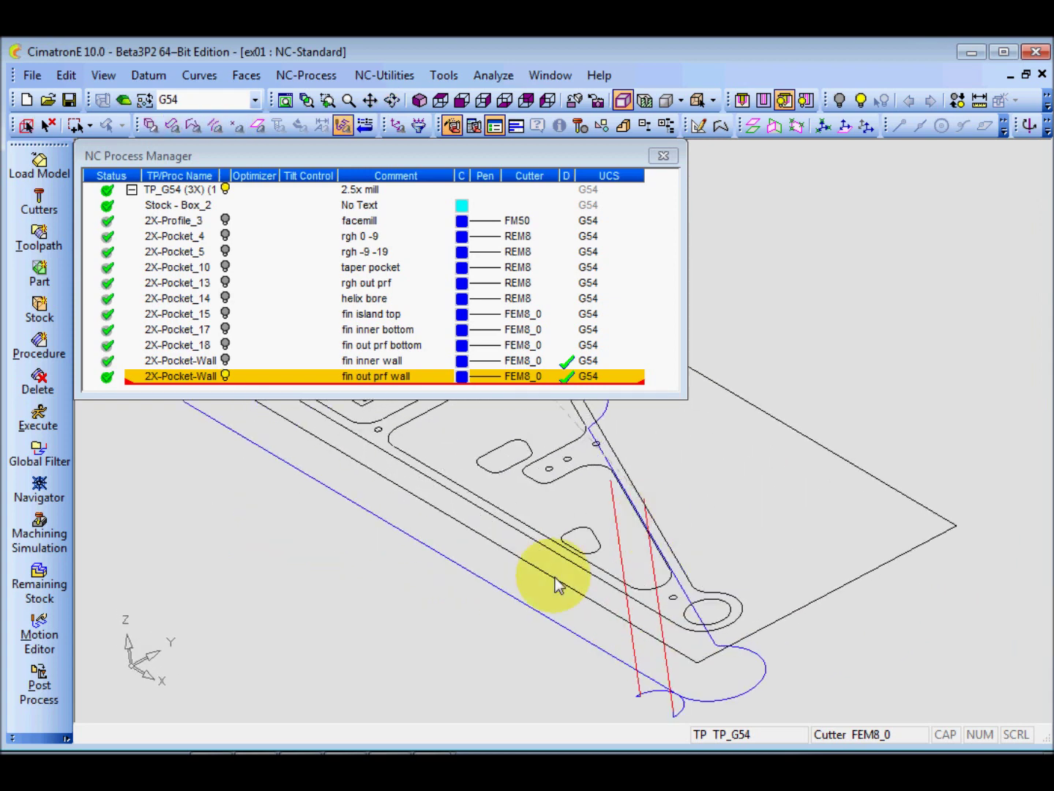
click(440, 101)
ctrl+middle_drag(584, 591, 388, 547)
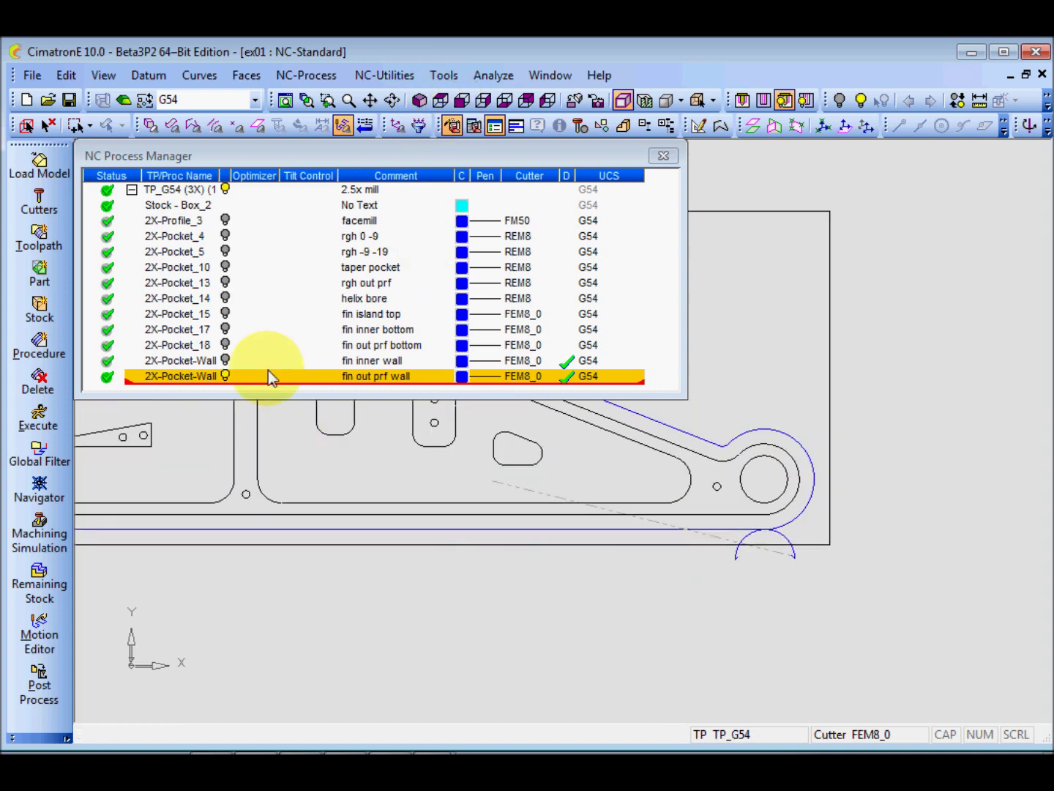
click(178, 381)
right_click(177, 380)
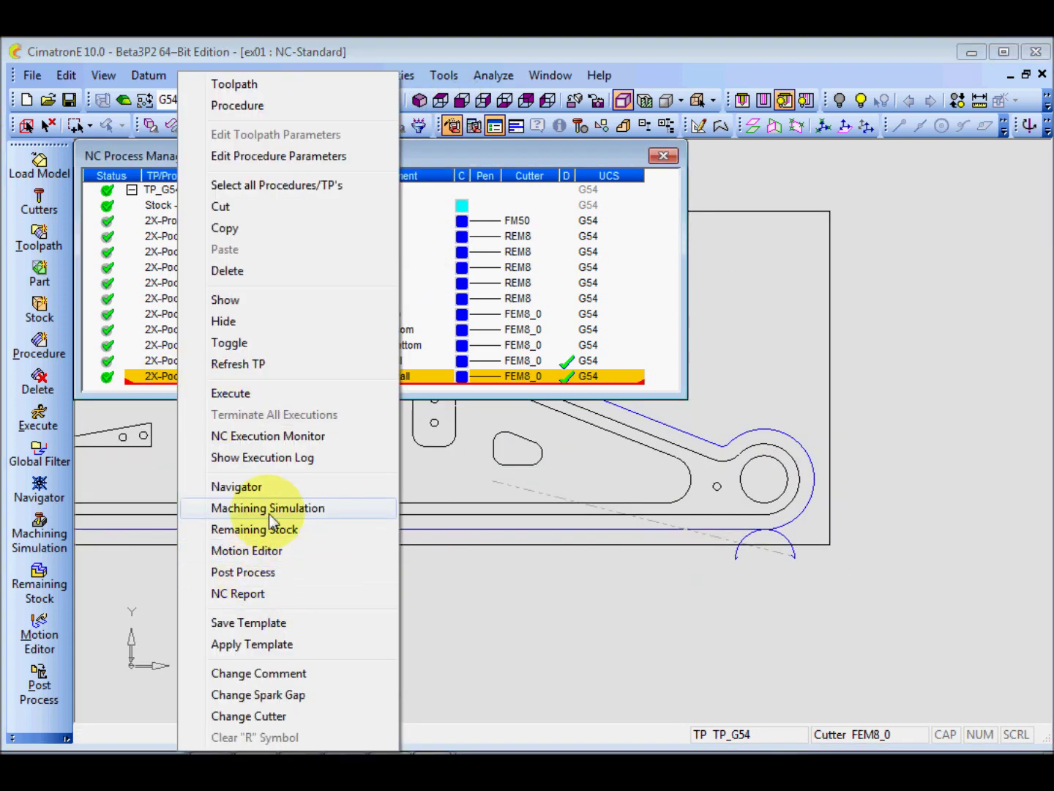
click(237, 487)
click(873, 530)
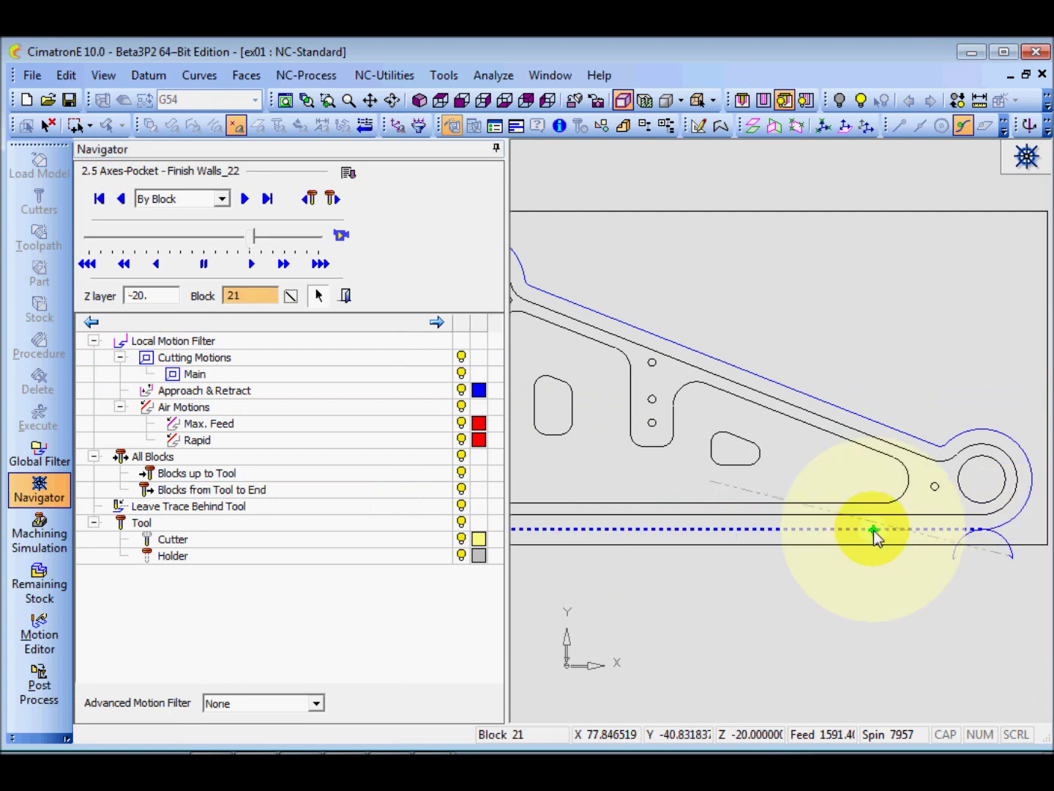
scroll(934, 370, up, 6)
ctrl+middle_drag(671, 409, 827, 445)
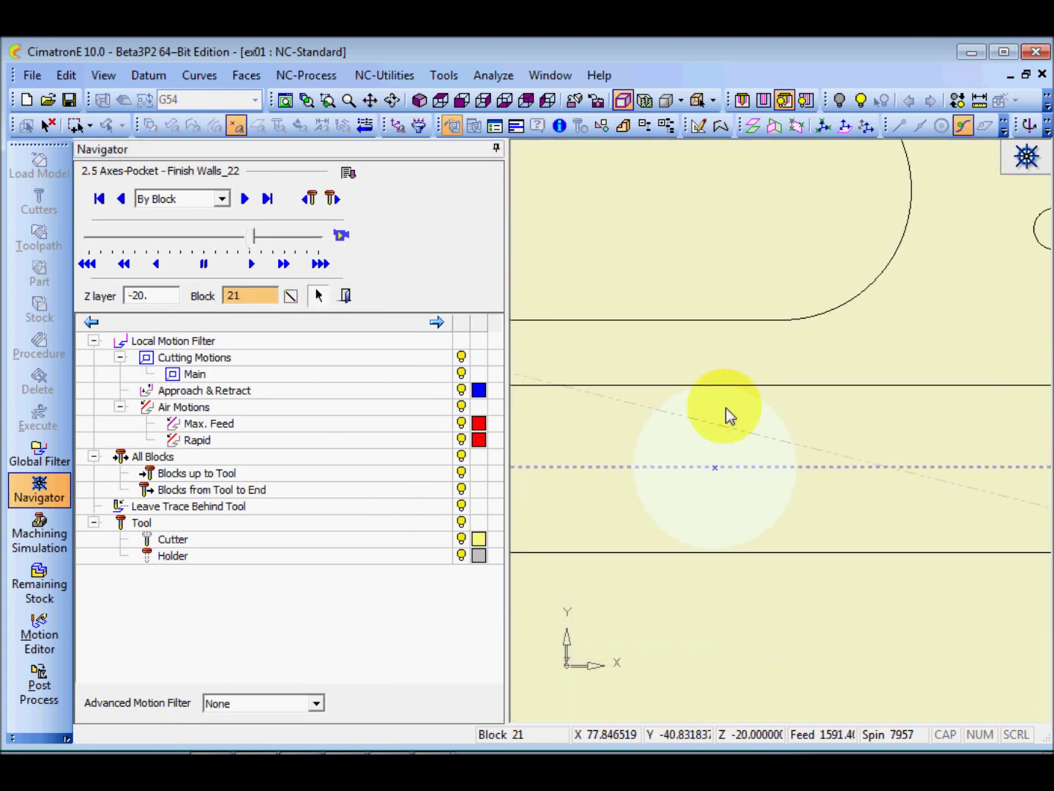
click(346, 296)
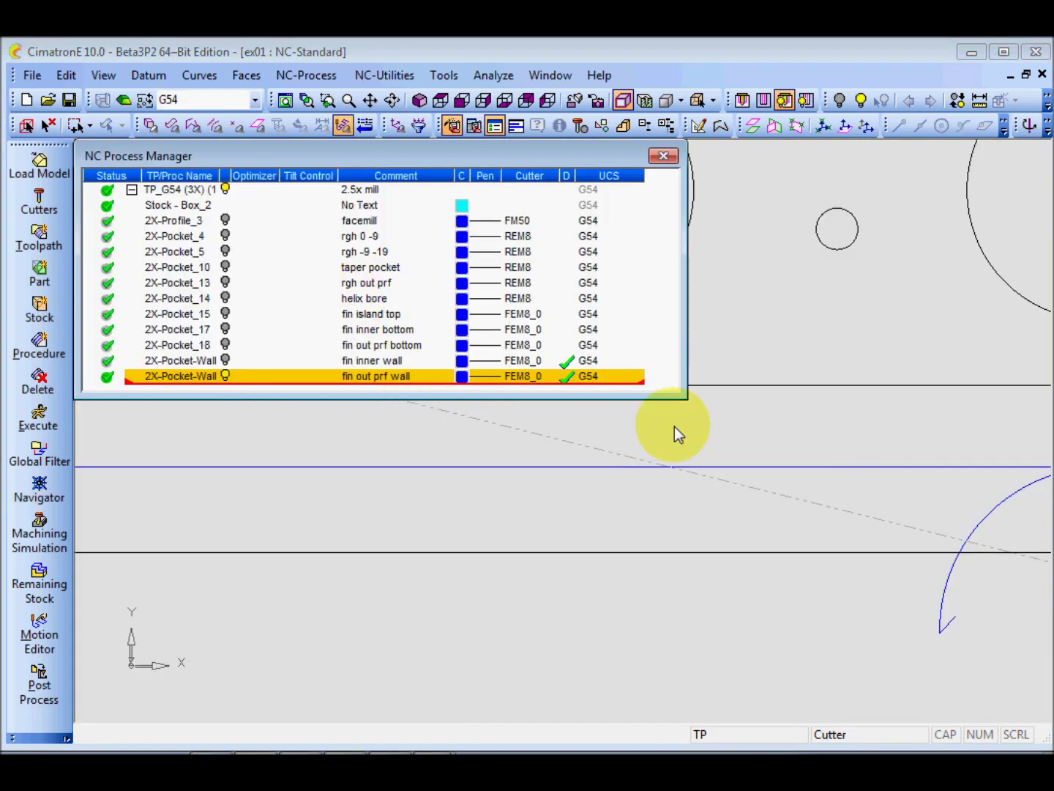
ctrl+right_drag(754, 559, 650, 540)
ctrl+middle_drag(651, 540, 671, 588)
ctrl+drag(670, 588, 682, 637)
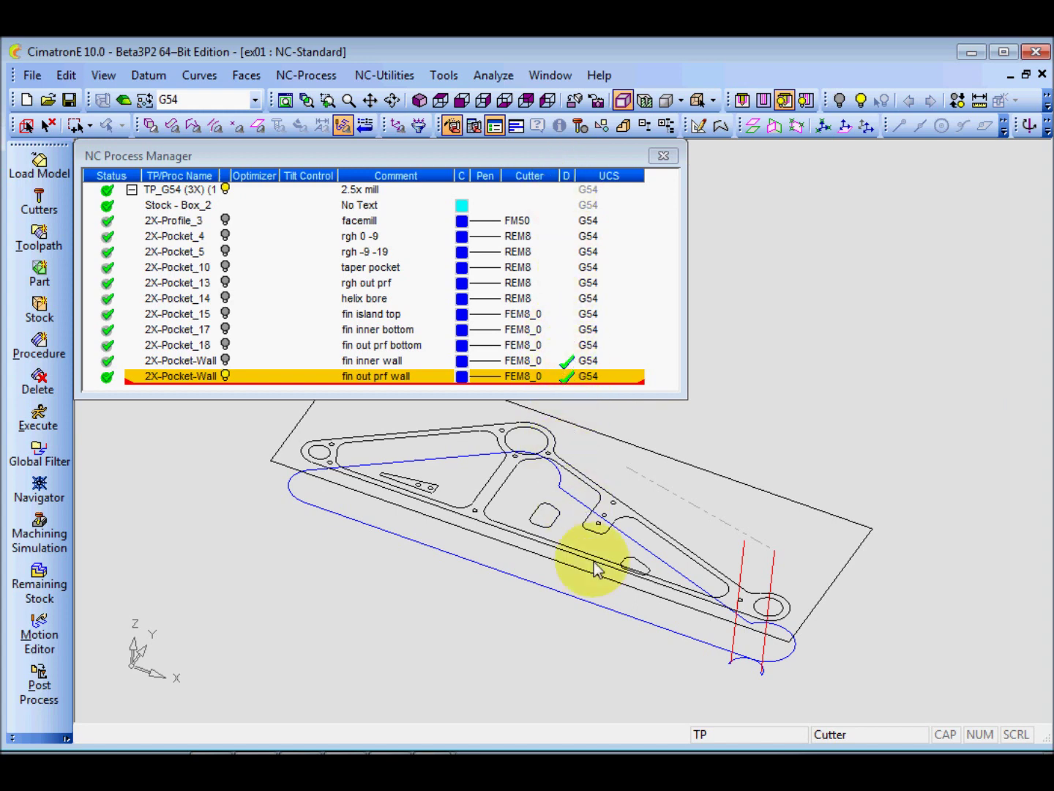
scroll(517, 608, up, 3)
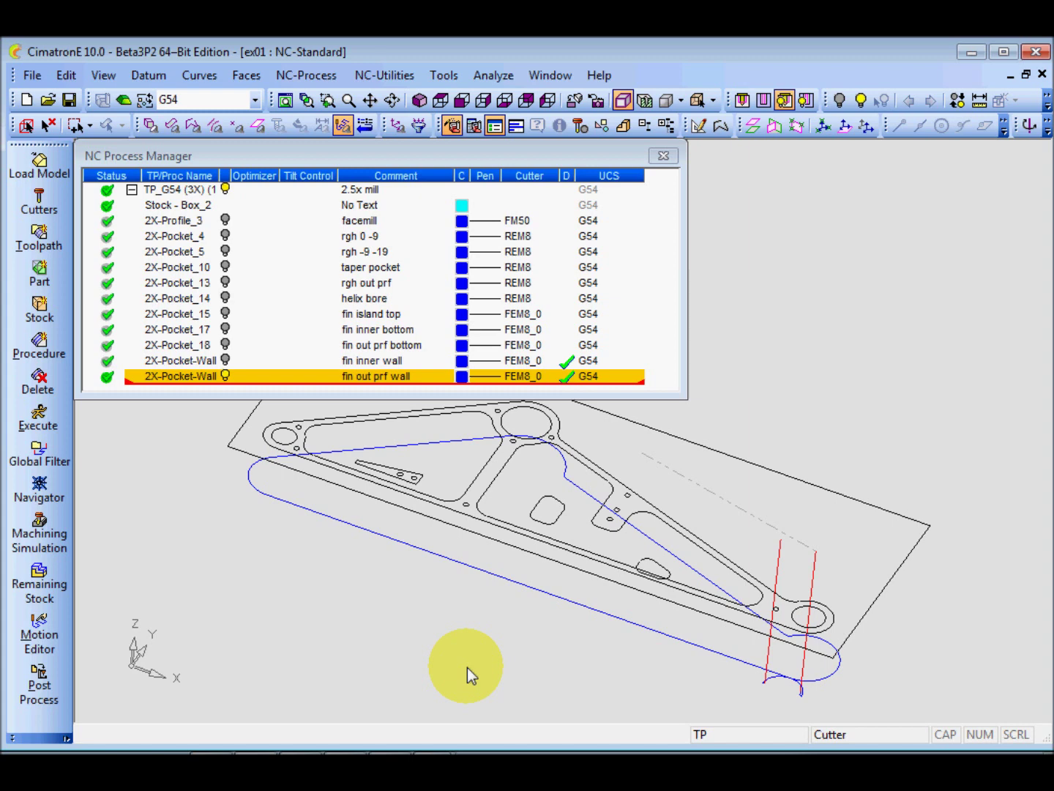
- Post-process "fin inner wall" and "fin out prf wall" together with the DEMO post processor, showing the output file after completion
click(180, 360)
shift+click(179, 376)
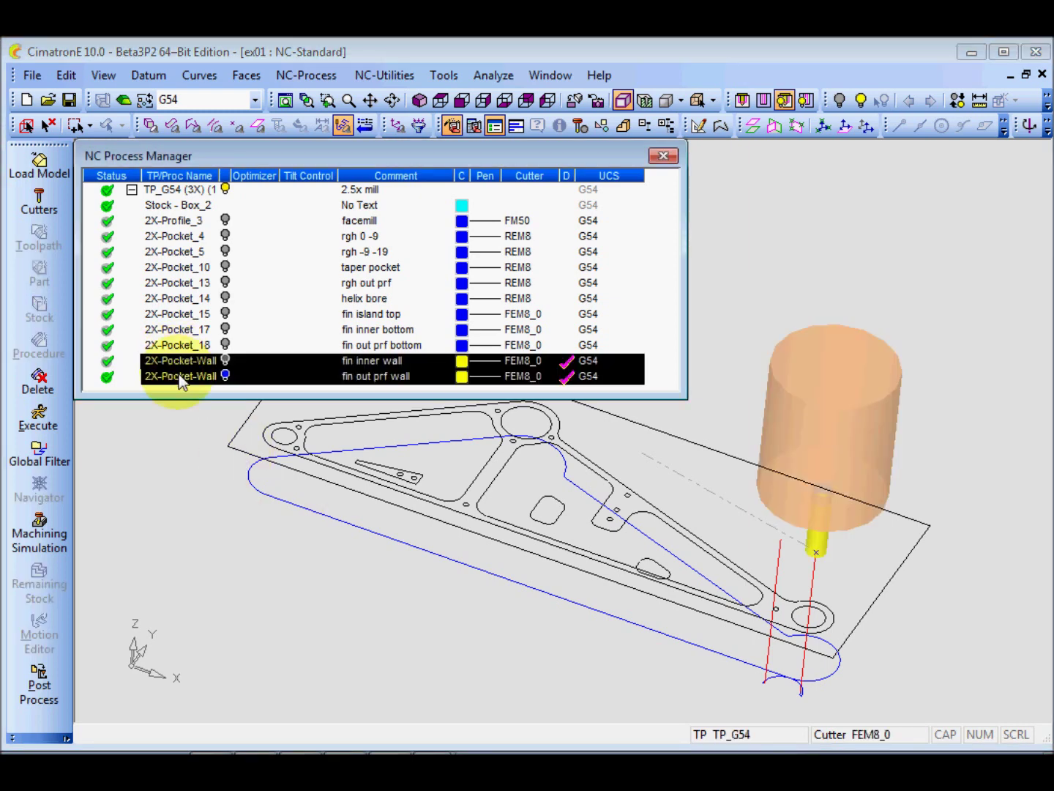
click(44, 684)
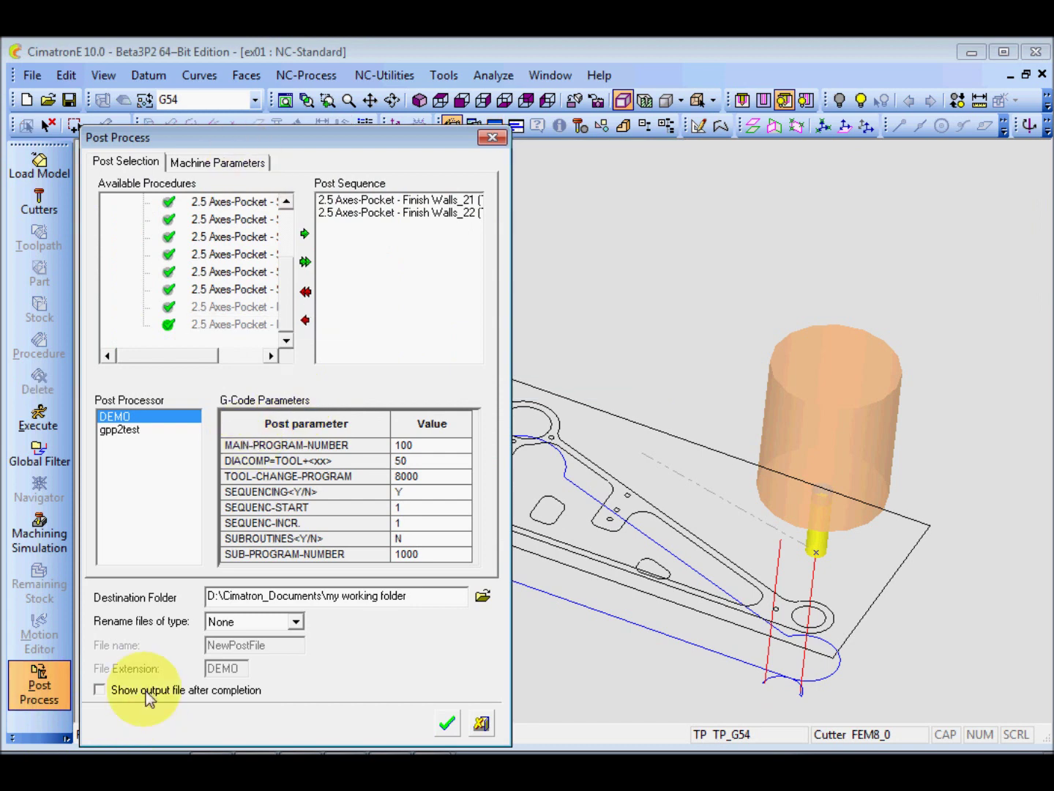
click(147, 690)
click(446, 723)
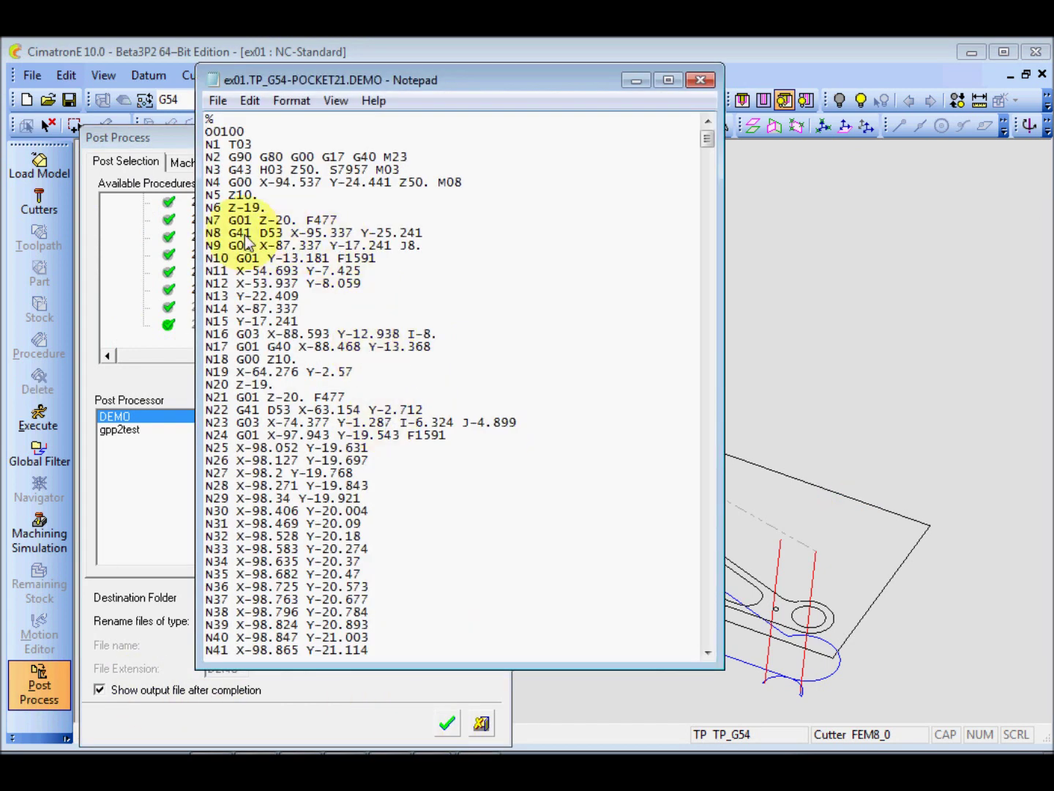
- Examine the G41 and G40 cutter compensation codes in the G-code output, then close the file and the post-processing dialog
drag(230, 235, 251, 236)
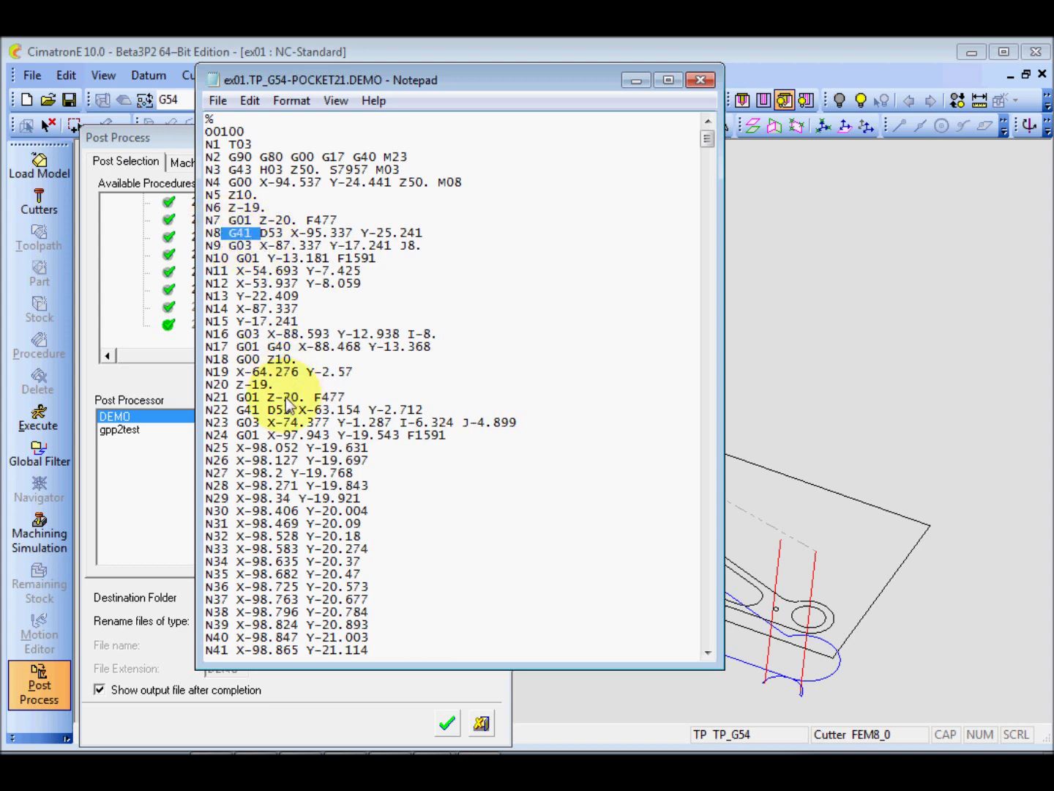
scroll(299, 388, down, 4)
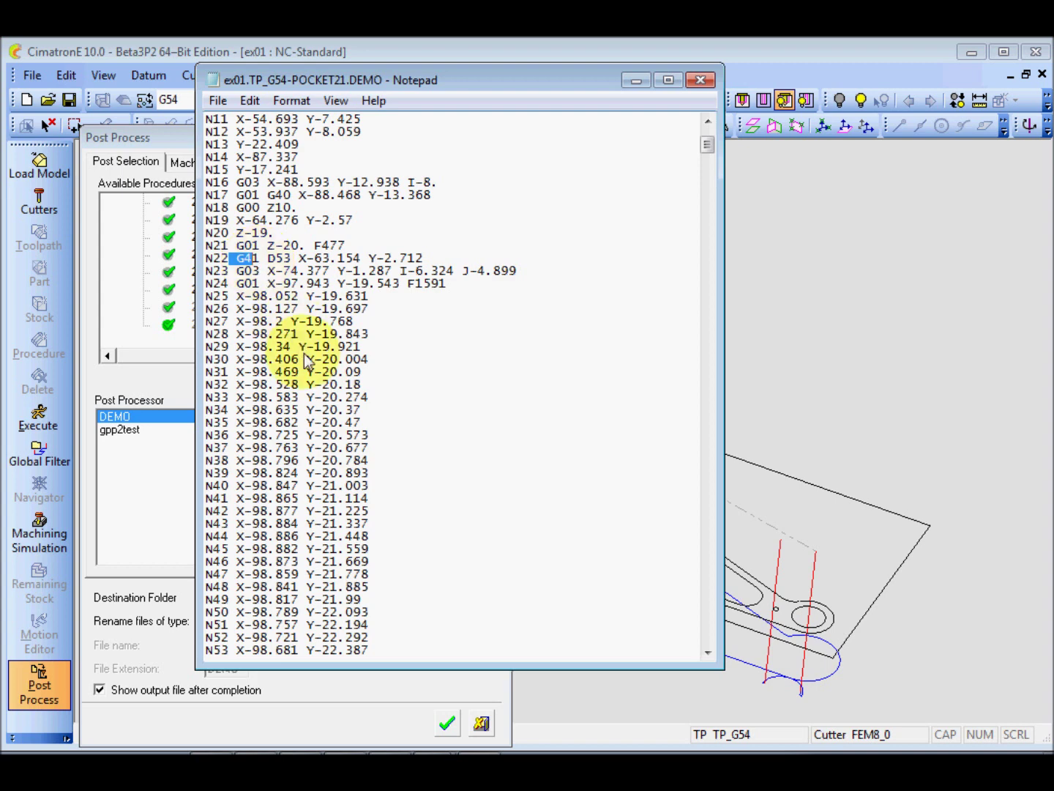
scroll(308, 361, up, 1)
double_click(279, 233)
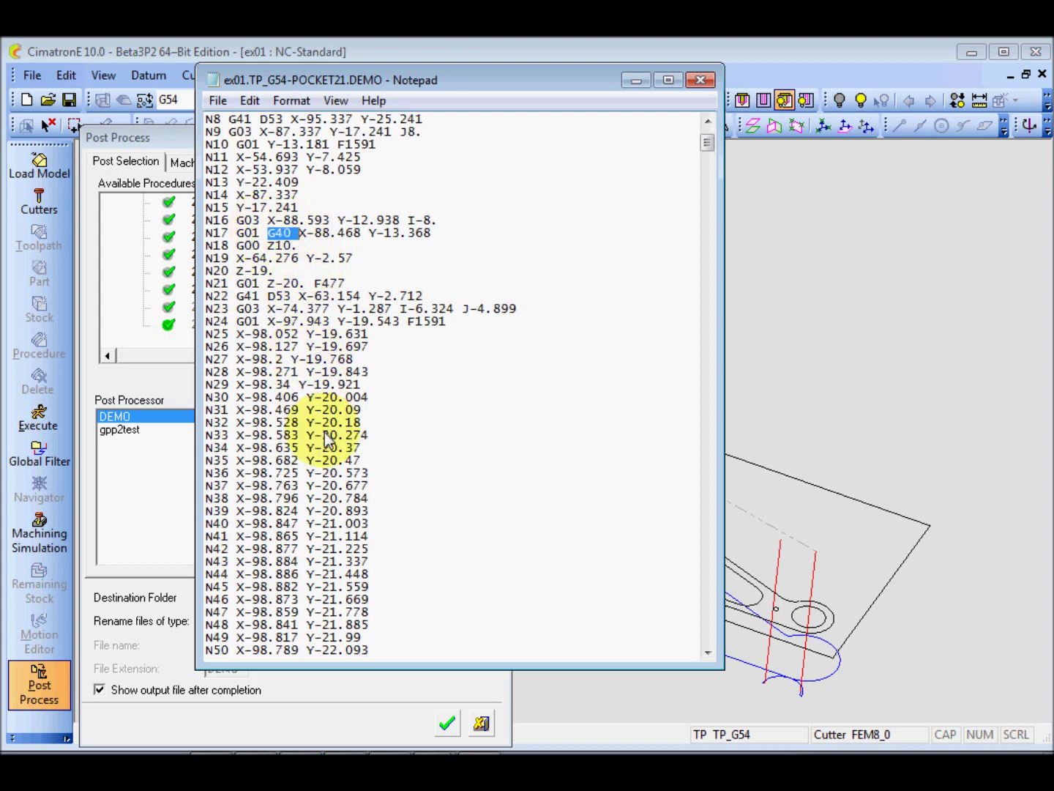
click(703, 83)
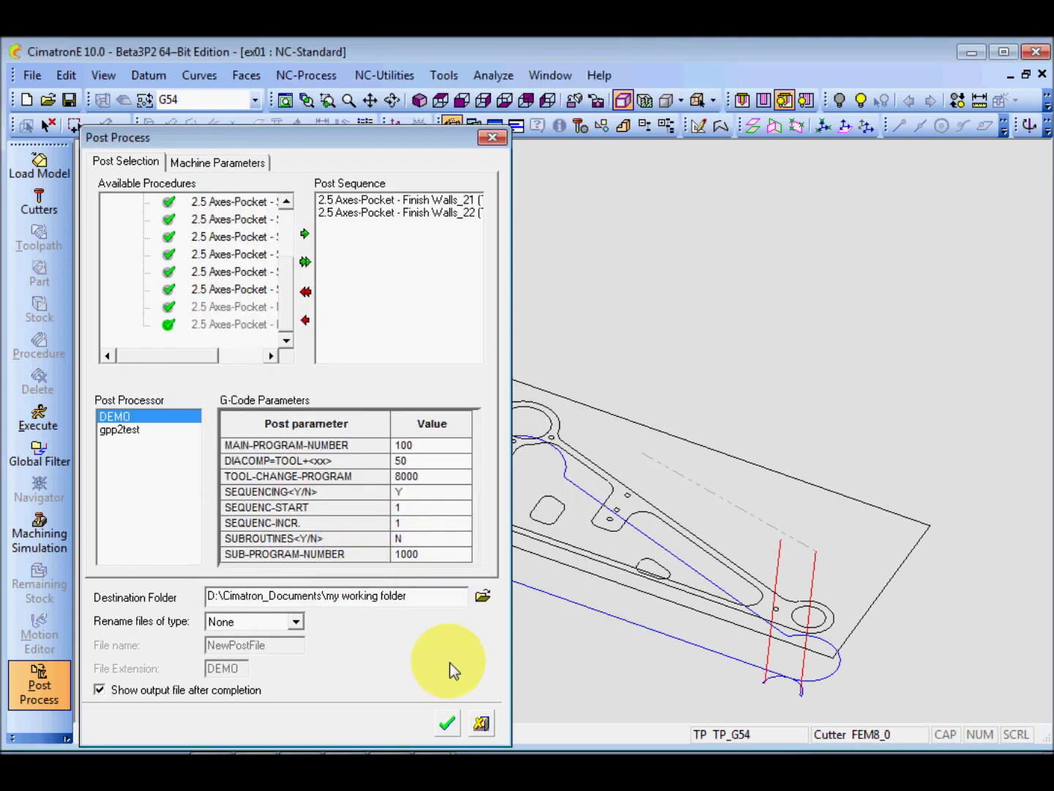
click(481, 722)
ctrl+right_drag(512, 500, 563, 590)
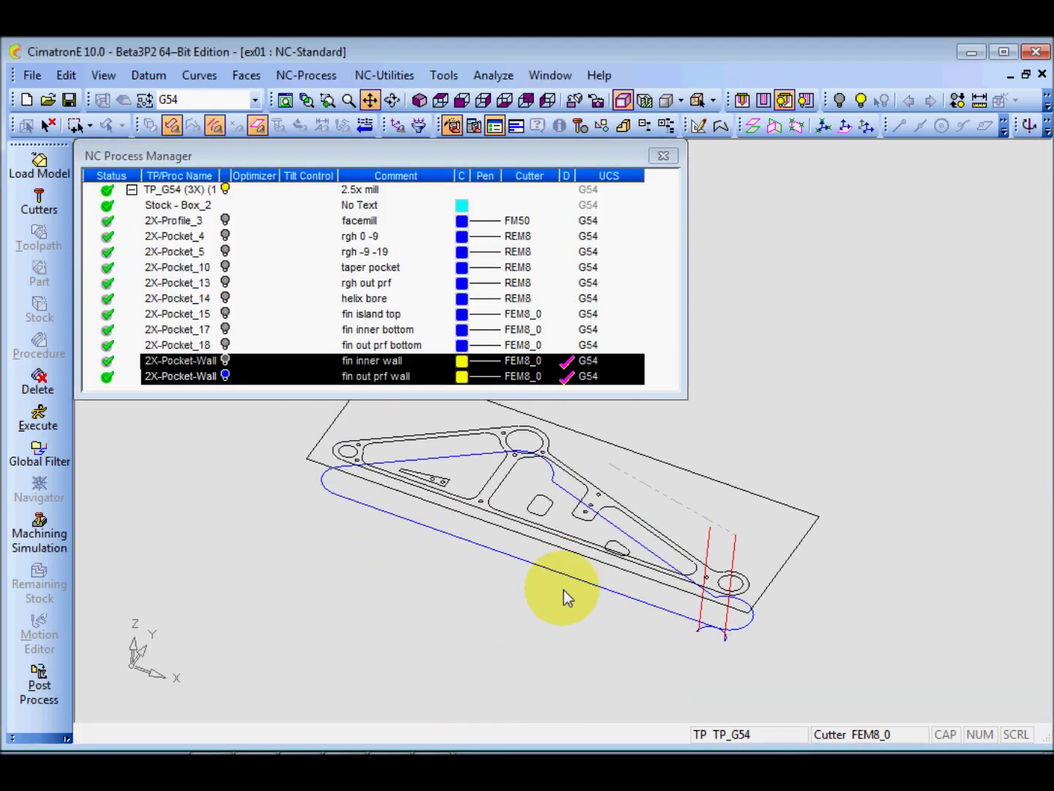